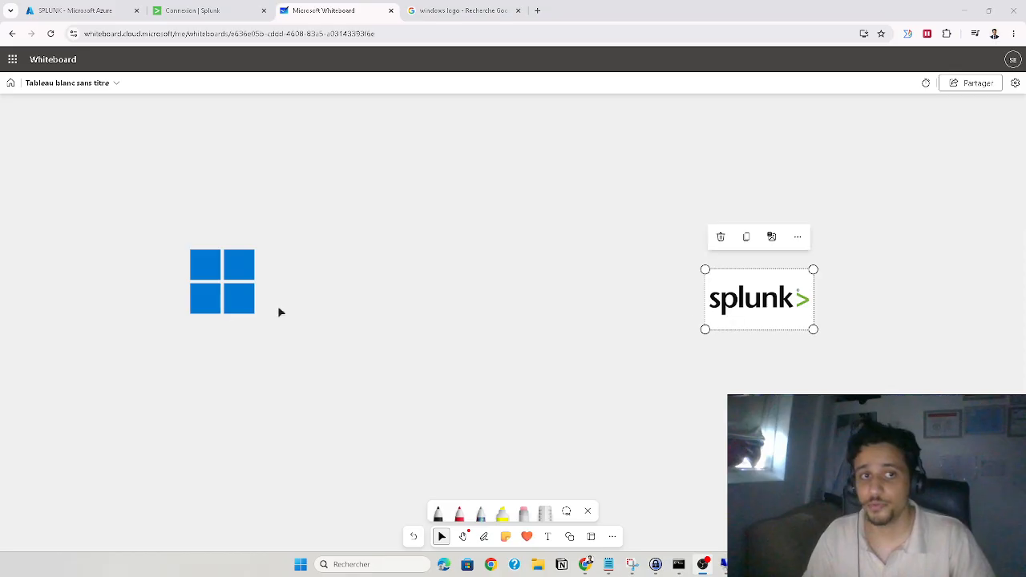
Move the Windows logo slightly down to align with the Splunk logo, and outline it with a hand-drawn black box
left_click_drag(204, 291, 208, 302)
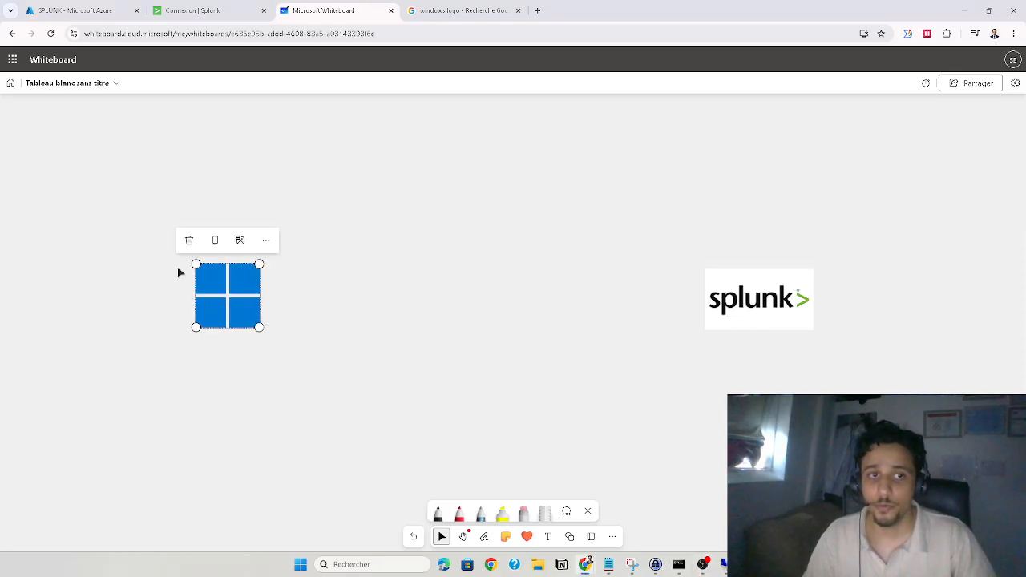
left_click_drag(114, 181, 155, 343)
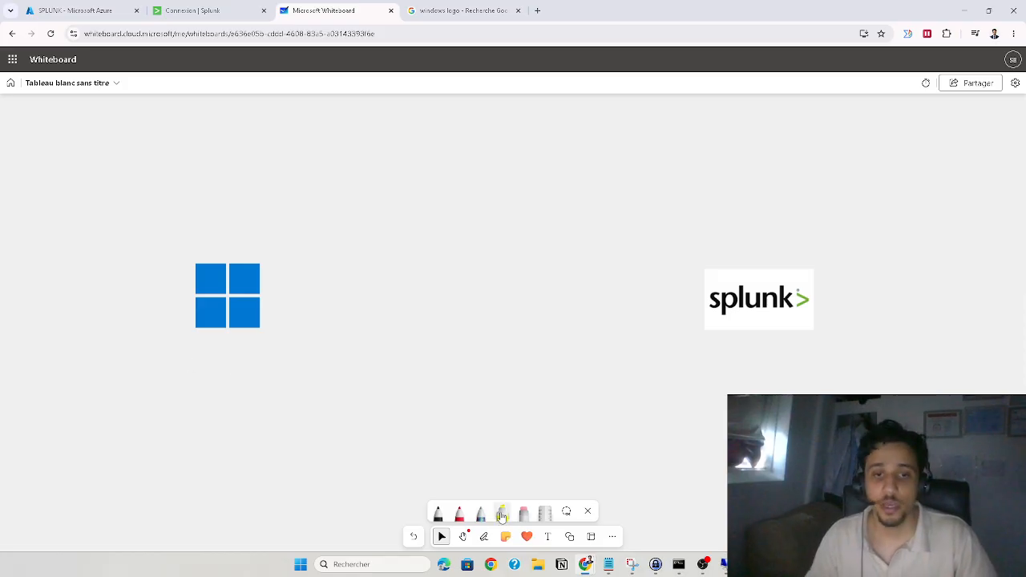
left_click(483, 536)
left_click_drag(164, 222, 271, 225)
left_click(483, 536)
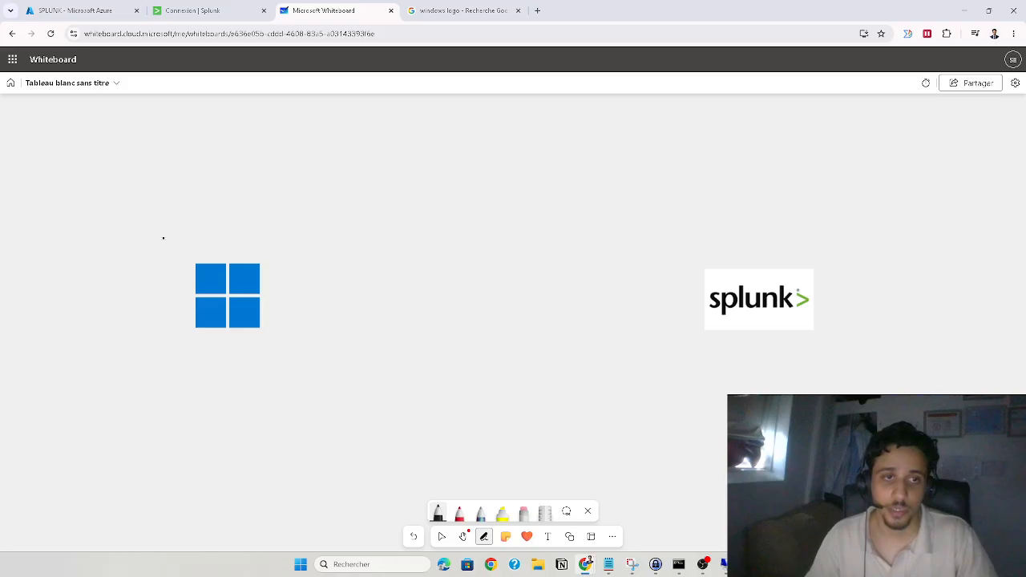
mouse_move(163, 236)
left_mouse_down()
mouse_move(319, 234)
mouse_move(183, 355)
mouse_move(185, 245)
left_mouse_up()
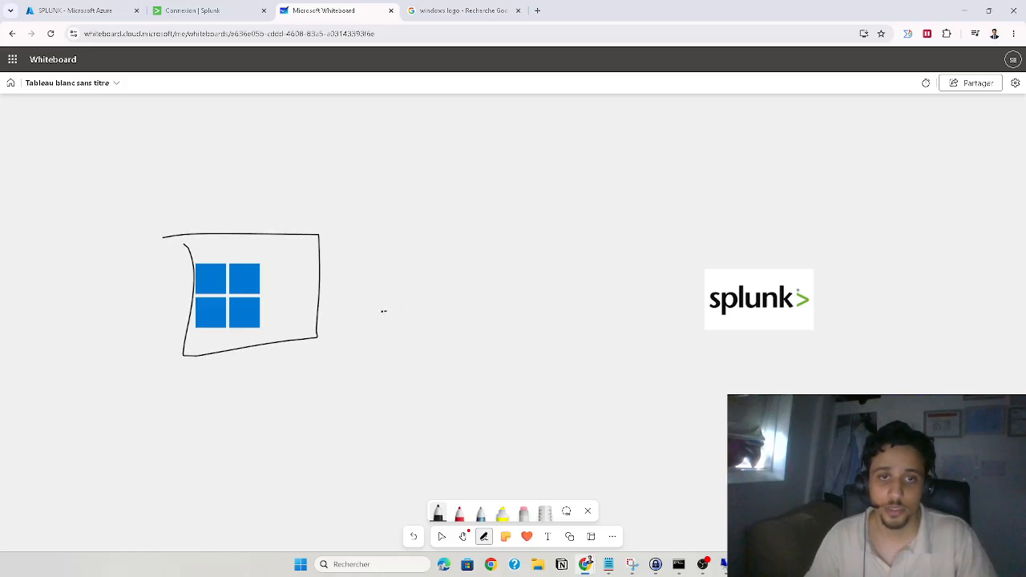
Draw a black arrow from the Windows box to the Splunk logo, with four short vertical strokes above it
mouse_move(383, 310)
left_mouse_down()
mouse_move(721, 277)
mouse_move(704, 294)
left_mouse_up()
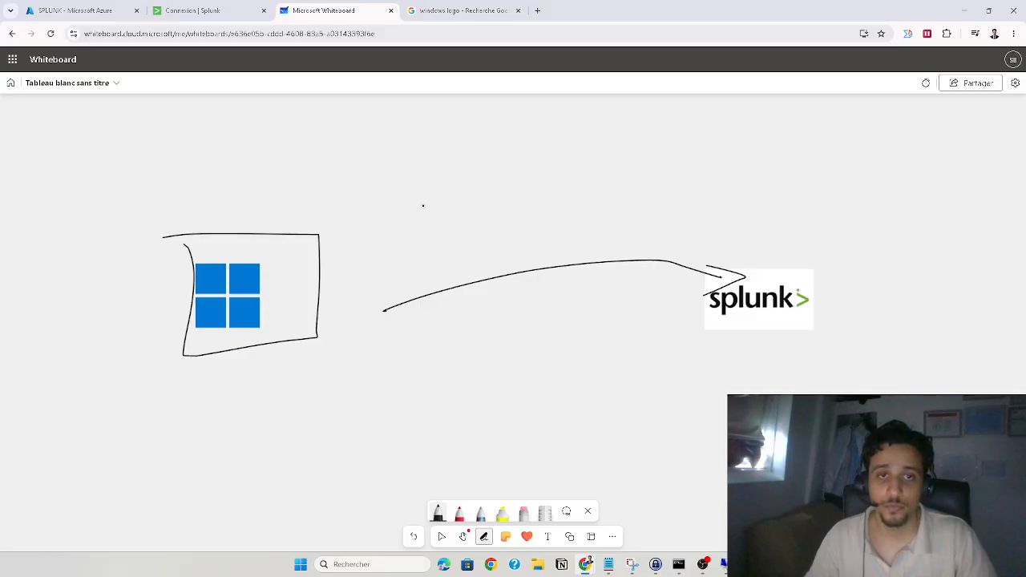
left_click_drag(397, 216, 394, 250)
left_click_drag(511, 195, 506, 236)
left_click_drag(579, 202, 593, 243)
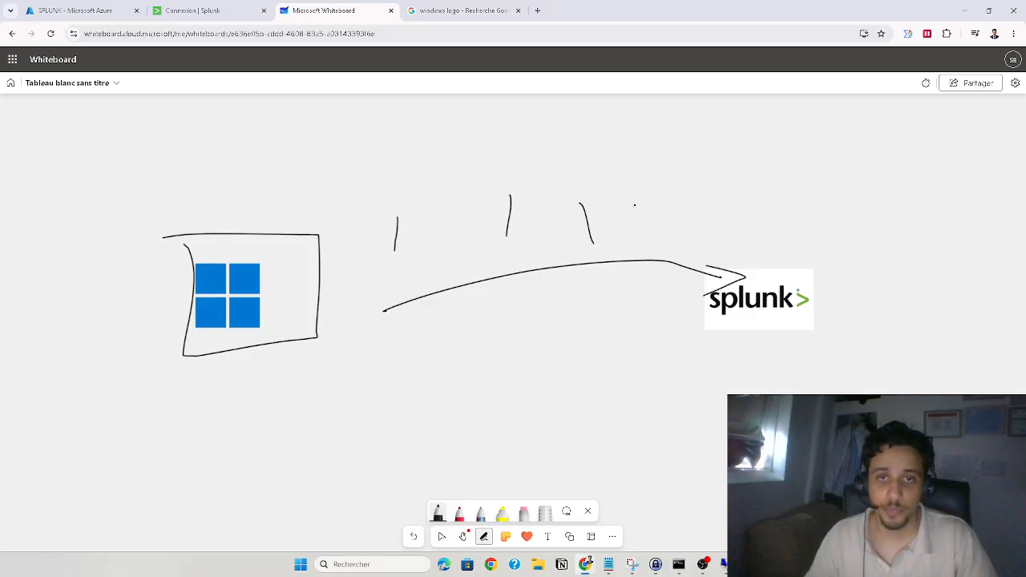
left_click_drag(642, 206, 644, 224)
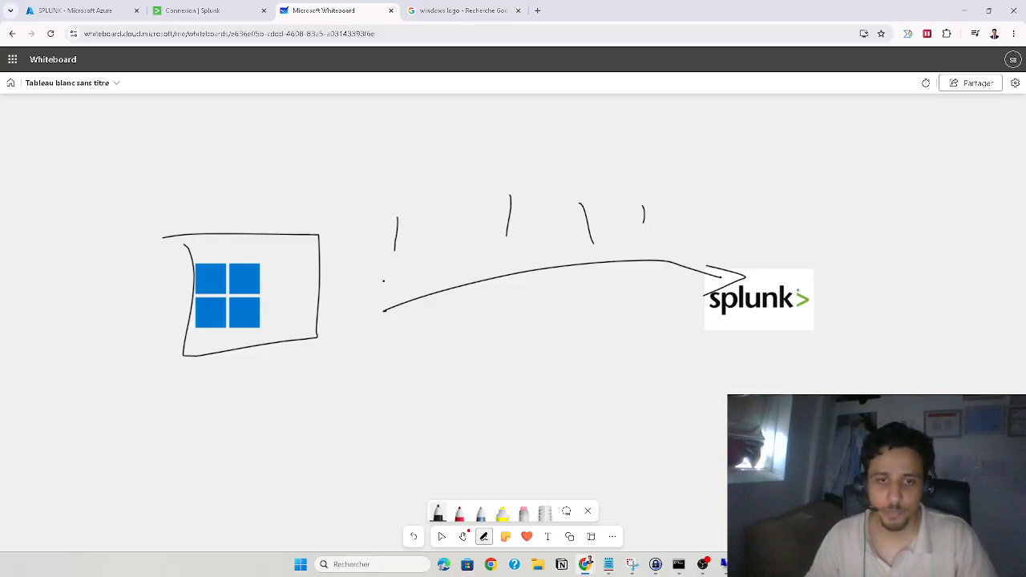
Handwrite "Universal Forwarder" below the Windows box, link it to the box with an arrow, and frame the label
left_click(462, 536)
mouse_move(478, 451)
left_mouse_down()
mouse_move(458, 430)
mouse_move(459, 408)
left_mouse_up()
left_click(485, 537)
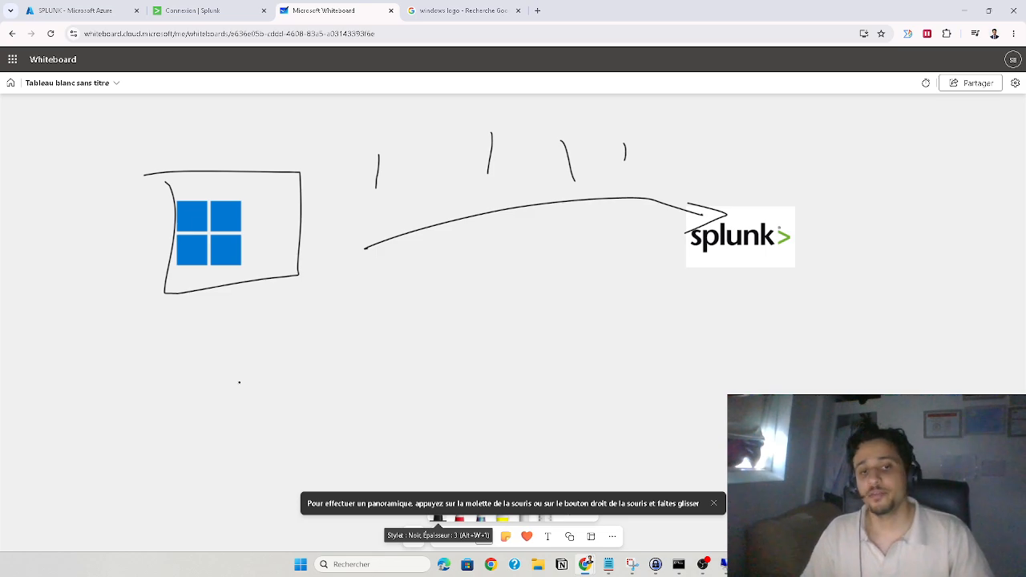
mouse_move(127, 338)
left_mouse_down()
mouse_move(165, 297)
mouse_move(192, 315)
left_mouse_up()
mouse_move(98, 362)
left_mouse_down()
mouse_move(125, 378)
mouse_move(191, 371)
mouse_move(210, 331)
mouse_move(218, 375)
left_mouse_up()
left_click_drag(130, 407, 129, 441)
mouse_move(132, 408)
left_mouse_down()
mouse_move(149, 403)
mouse_move(152, 421)
left_mouse_up()
mouse_move(148, 421)
left_mouse_down()
mouse_move(147, 439)
mouse_move(186, 422)
mouse_move(243, 429)
left_mouse_up()
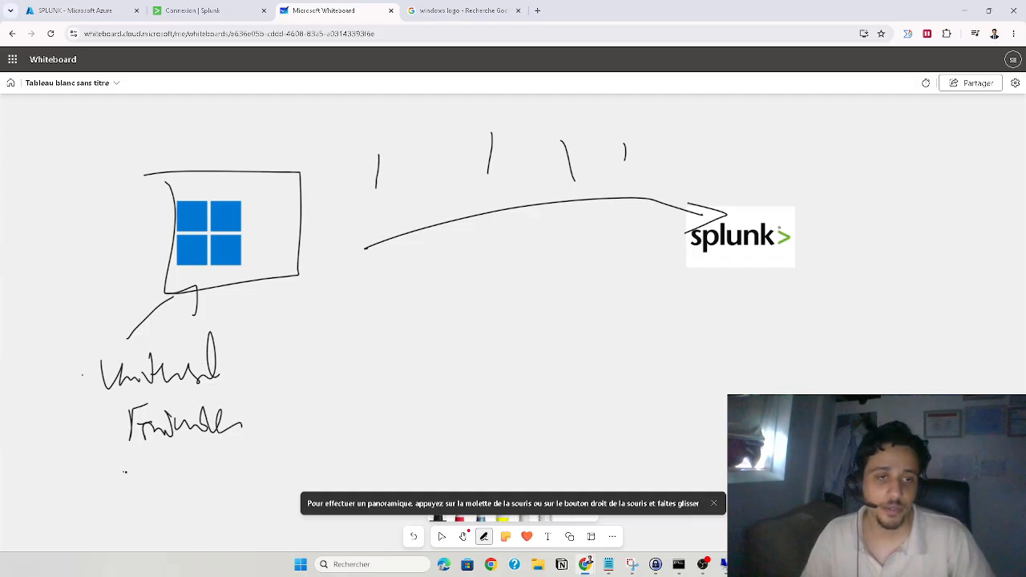
mouse_move(123, 472)
left_mouse_down()
mouse_move(236, 337)
mouse_move(63, 430)
mouse_move(149, 459)
left_mouse_up()
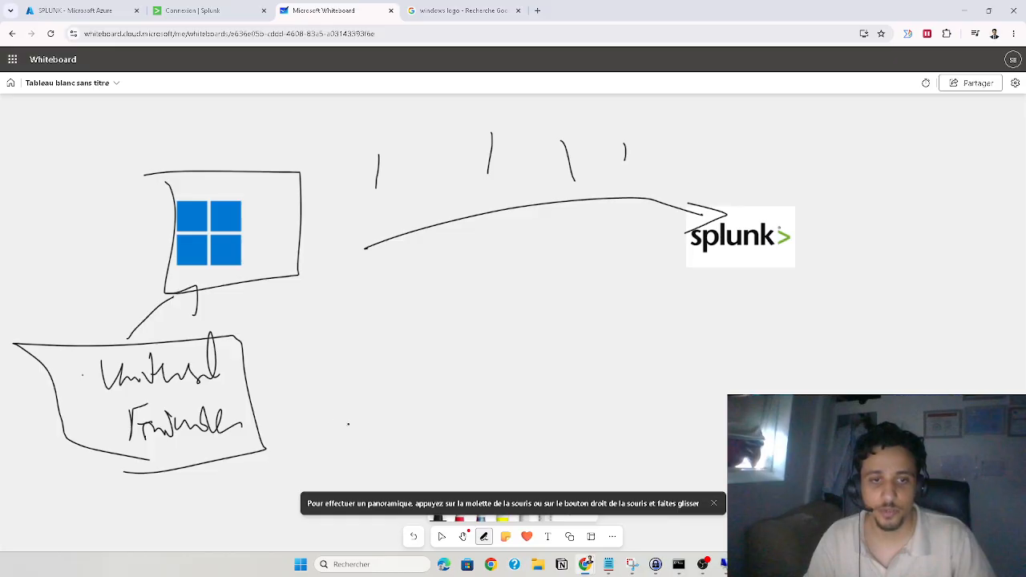
Extend the diagram with an arrow from the Universal Forwarder to a handwritten "Indexer", and another arrow to a handwritten "Search Head"
mouse_move(286, 396)
left_mouse_down()
mouse_move(407, 370)
mouse_move(421, 381)
left_mouse_up()
mouse_move(461, 337)
left_mouse_down()
mouse_move(494, 345)
mouse_move(476, 382)
left_mouse_up()
mouse_move(462, 384)
left_mouse_down()
mouse_move(520, 378)
mouse_move(526, 396)
mouse_move(718, 391)
mouse_move(721, 365)
left_mouse_up()
left_click_drag(727, 367, 730, 381)
mouse_move(755, 350)
left_mouse_down()
mouse_move(809, 377)
mouse_move(838, 351)
mouse_move(846, 383)
left_mouse_up()
mouse_move(854, 340)
left_mouse_down()
mouse_move(856, 393)
mouse_move(870, 365)
left_mouse_up()
mouse_move(869, 352)
left_mouse_down()
mouse_move(872, 386)
mouse_move(892, 385)
left_mouse_up()
left_click_drag(891, 381, 916, 378)
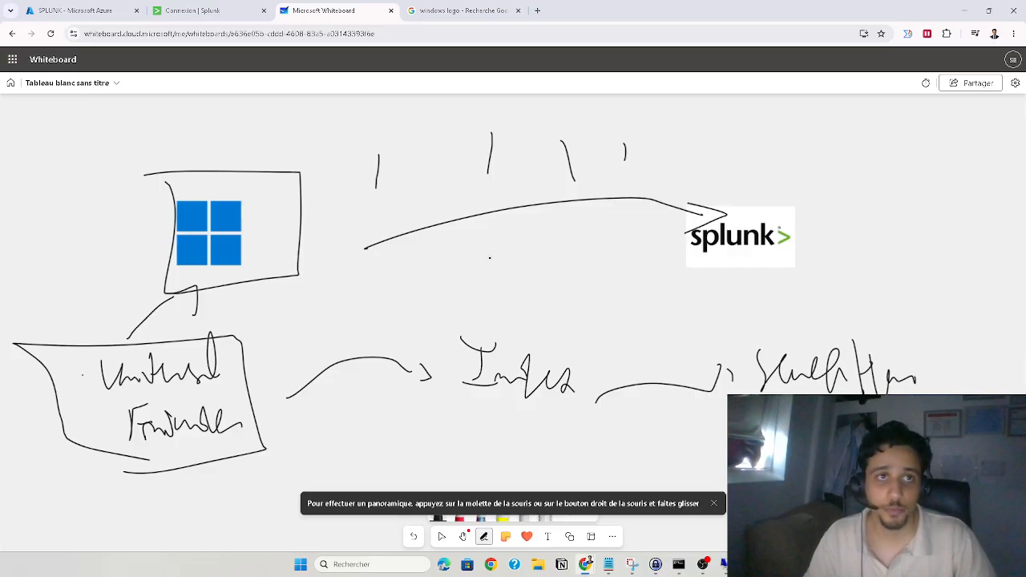
Switch to the Splunk Enterprise page and sign in by entering the account's username and password
left_click(245, 10)
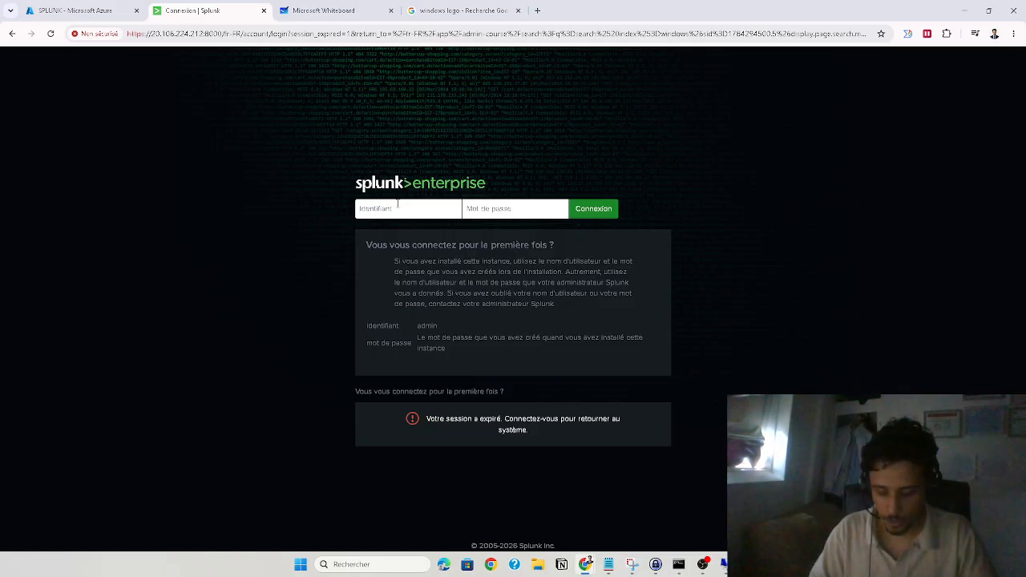
type("soc.admin")
key("Tab")
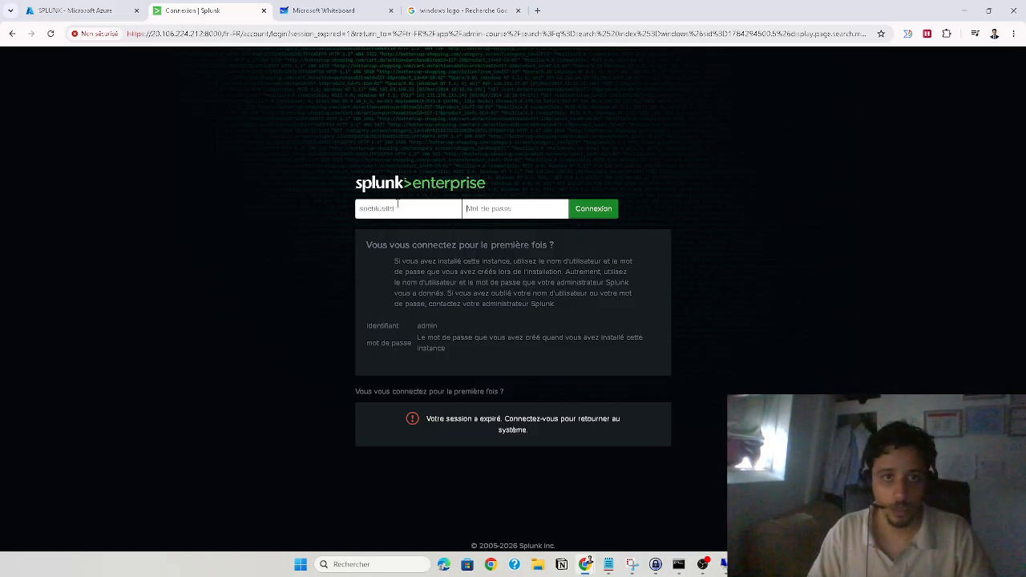
type("•••••••••")
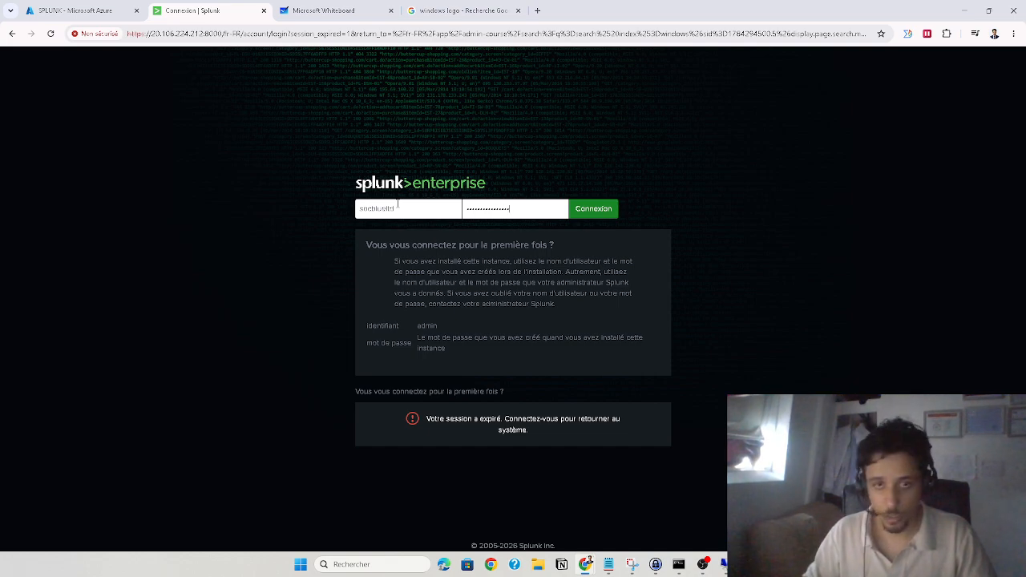
key("BackSpace")
key("BackSpace")
key("BackSpace")
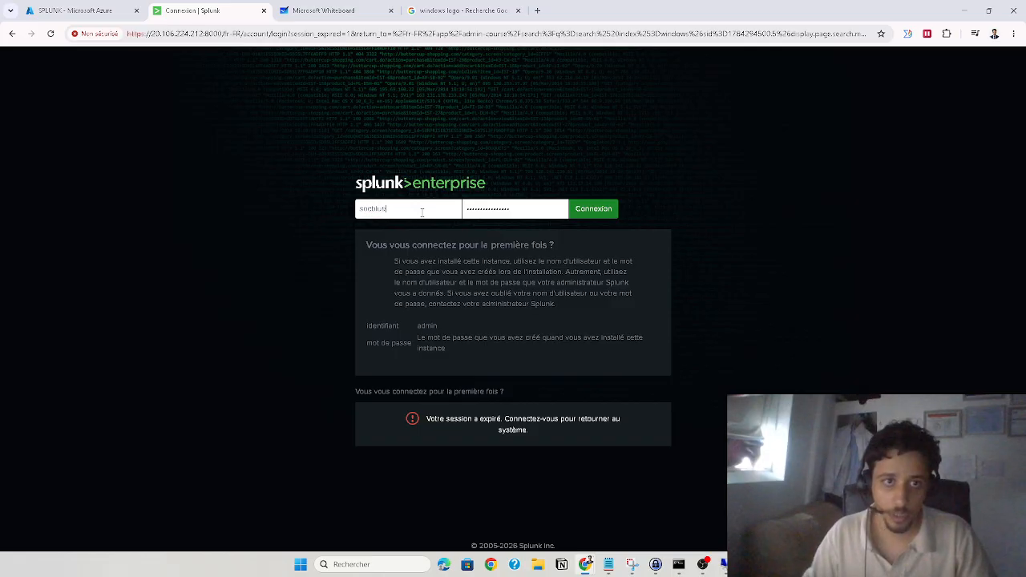
key("Return")
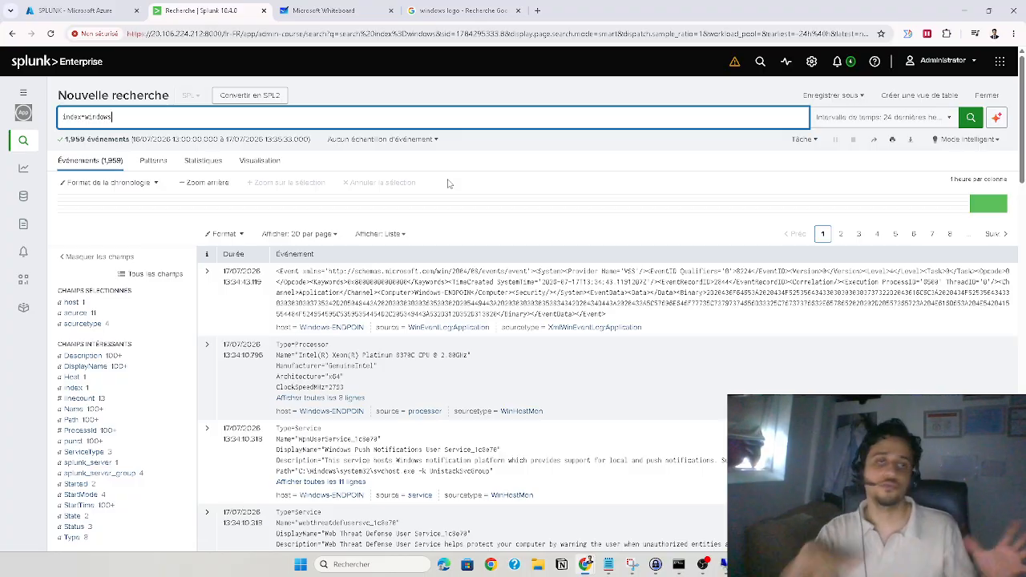
Back on the whiteboard, add a vertical line inside the Universal Forwarder frame and an arrow leading to a handwritten "output conf" label
left_click(344, 11)
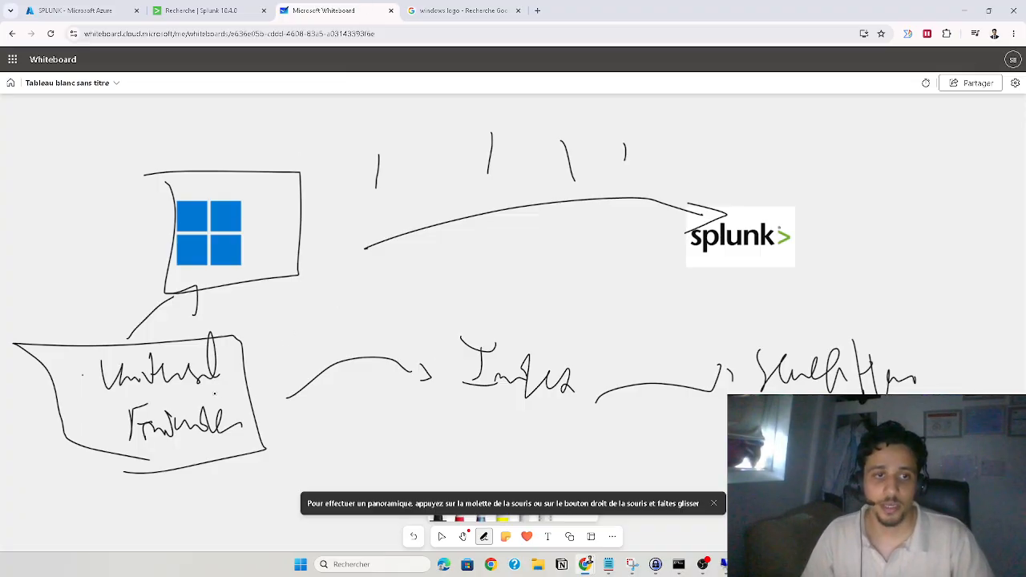
left_click_drag(76, 349, 107, 483)
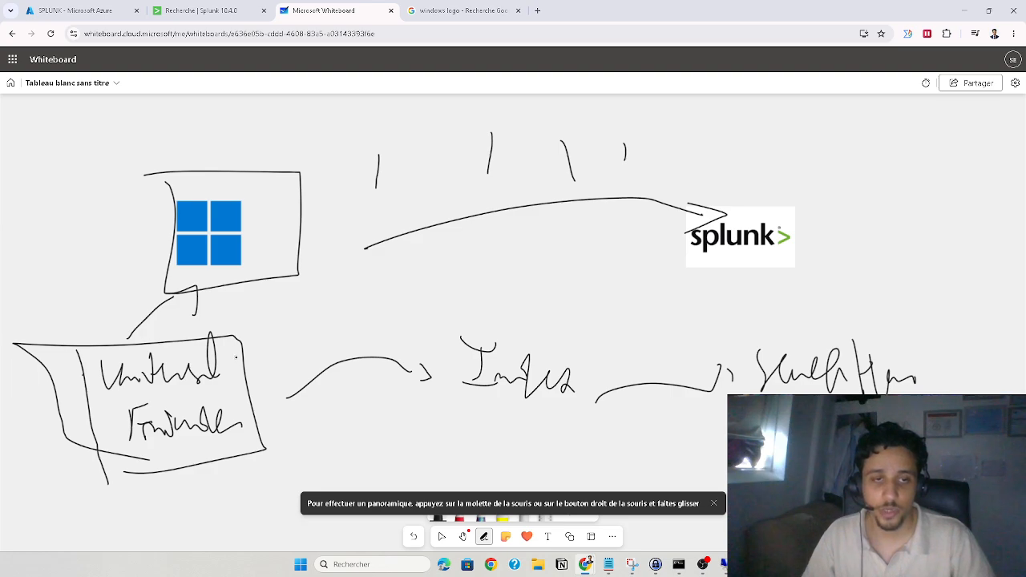
mouse_move(236, 357)
left_mouse_down()
mouse_move(270, 346)
mouse_move(261, 372)
left_mouse_up()
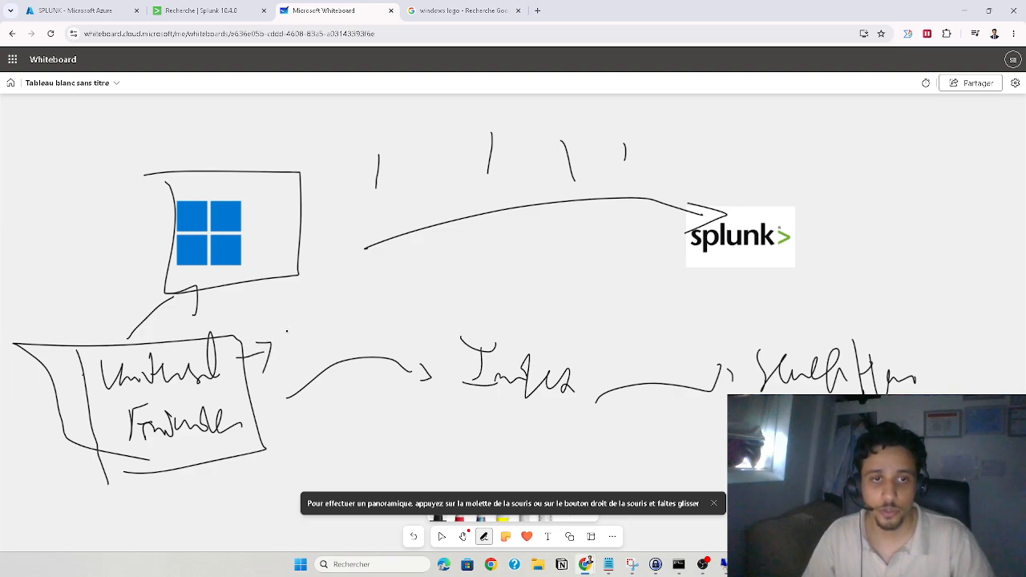
mouse_move(285, 331)
left_mouse_down()
mouse_move(299, 345)
mouse_move(307, 313)
mouse_move(334, 353)
mouse_move(360, 303)
mouse_move(358, 325)
mouse_move(339, 326)
left_mouse_up()
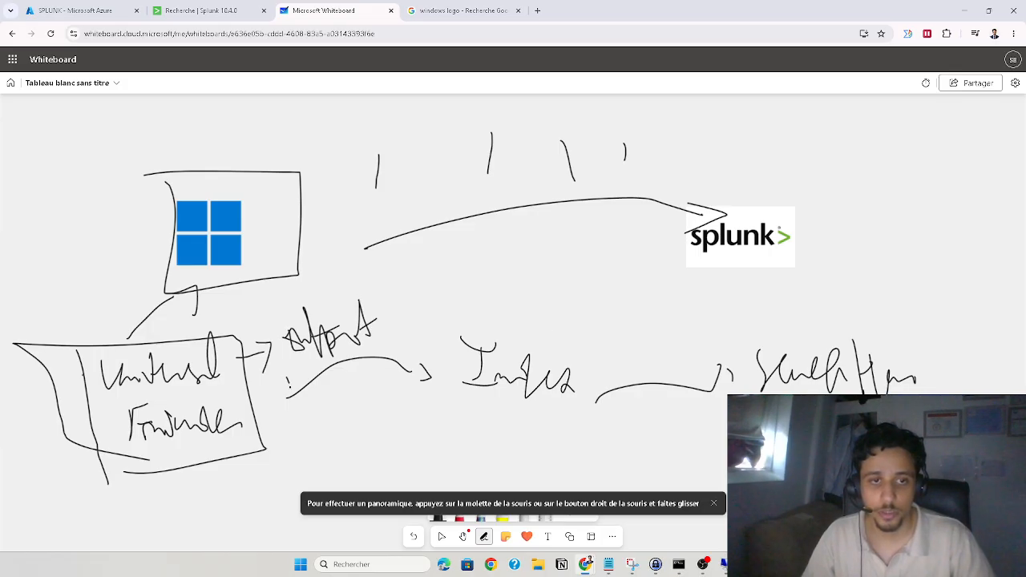
mouse_move(290, 381)
left_mouse_down()
mouse_move(302, 407)
mouse_move(330, 370)
left_mouse_up()
left_click_drag(327, 358, 330, 410)
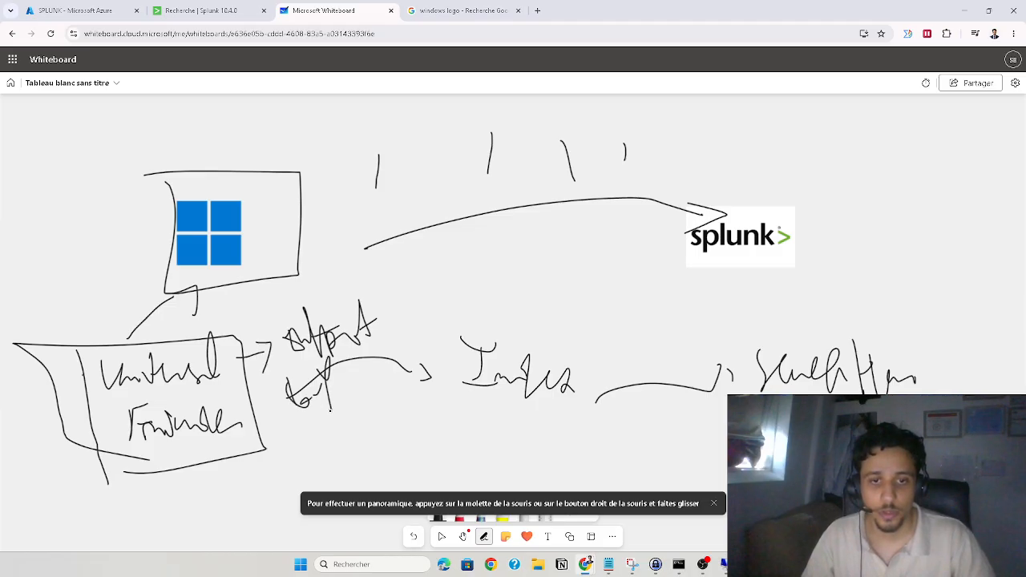
Draw a red arrow from the Universal Forwarder to the Indexer and handwrite "Input conf" in red above the Indexer
left_click(460, 516)
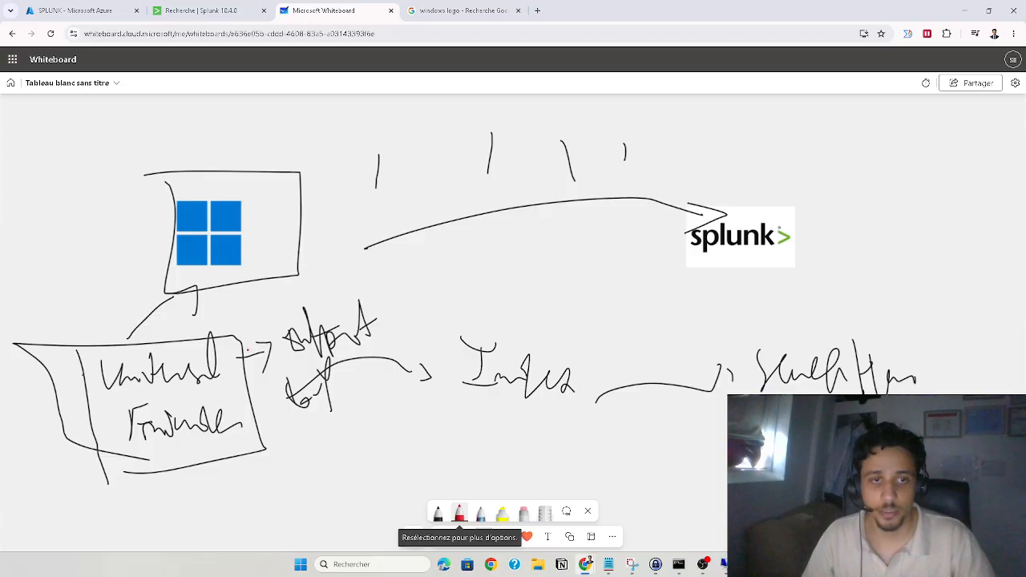
mouse_move(248, 349)
left_mouse_down()
mouse_move(349, 290)
mouse_move(467, 324)
mouse_move(447, 329)
left_mouse_up()
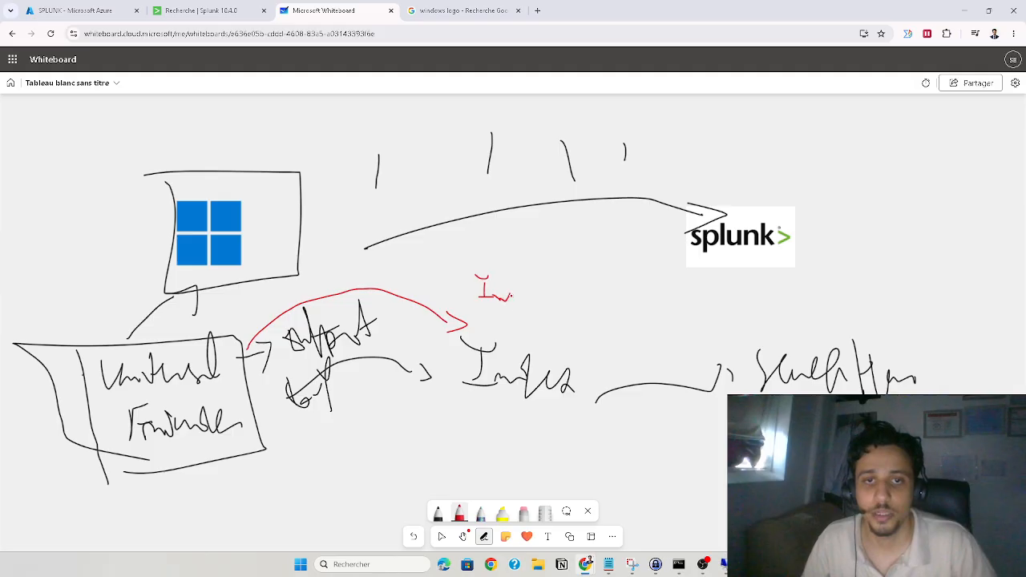
mouse_move(523, 294)
left_mouse_down()
mouse_move(570, 274)
mouse_move(567, 328)
left_mouse_up()
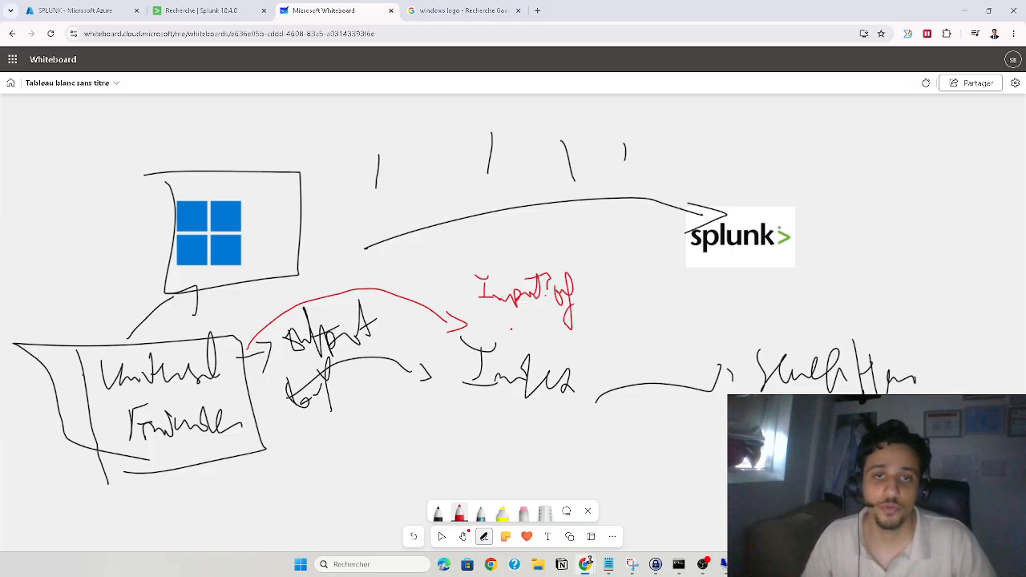
Frame the red input label with red strokes and draw a red arrow from it back to the output label
mouse_move(502, 330)
left_mouse_down()
mouse_move(599, 326)
mouse_move(491, 254)
mouse_move(597, 332)
left_mouse_up()
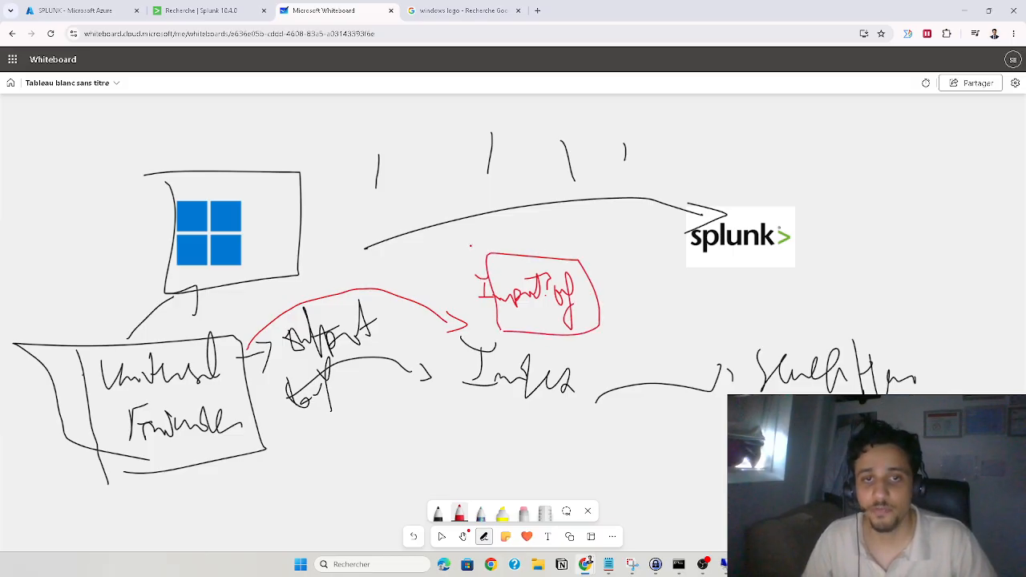
left_click_drag(468, 248, 468, 303)
left_click_drag(482, 319, 543, 318)
left_click_drag(484, 261, 535, 253)
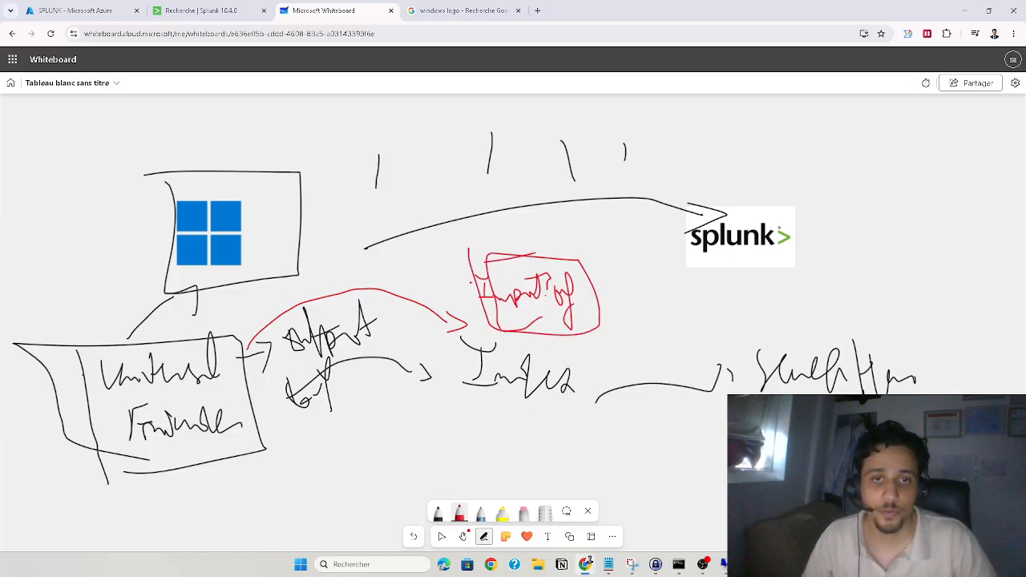
mouse_move(472, 282)
left_mouse_down()
mouse_move(421, 286)
mouse_move(325, 322)
mouse_move(290, 353)
mouse_move(296, 370)
left_mouse_up()
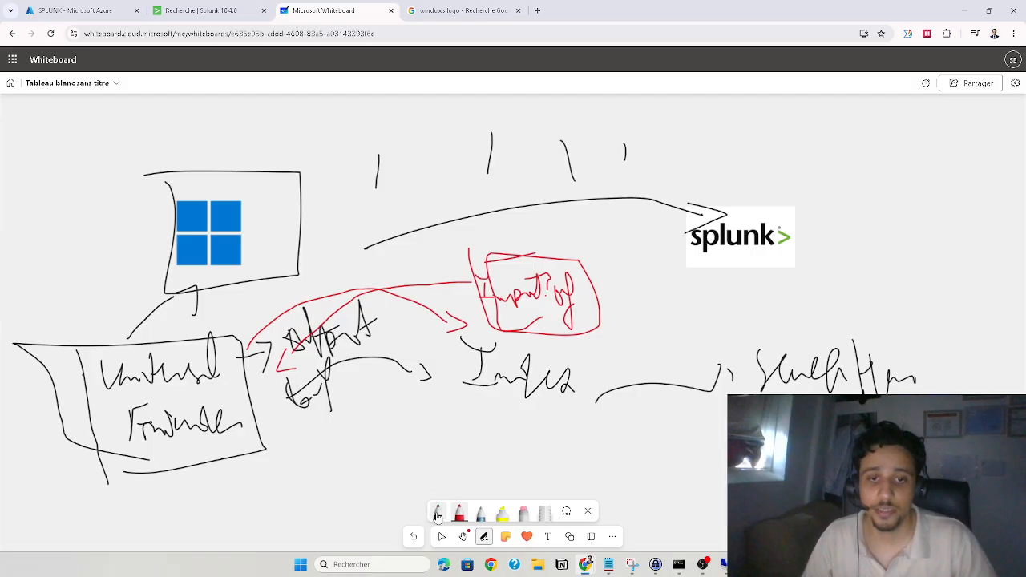
With the rainbow pen, enclose the output label and its arrows, and draw a double-headed arrow between the input box and Search Head
left_click(480, 513)
mouse_move(244, 296)
left_mouse_down()
mouse_move(491, 414)
mouse_move(469, 277)
mouse_move(332, 250)
mouse_move(229, 284)
left_mouse_up()
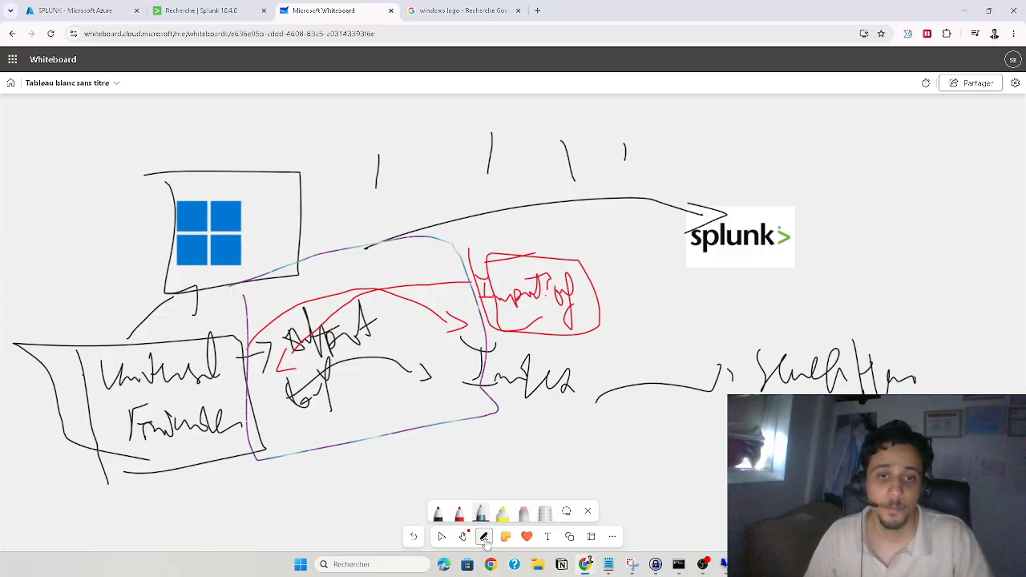
left_click_drag(658, 310, 747, 356)
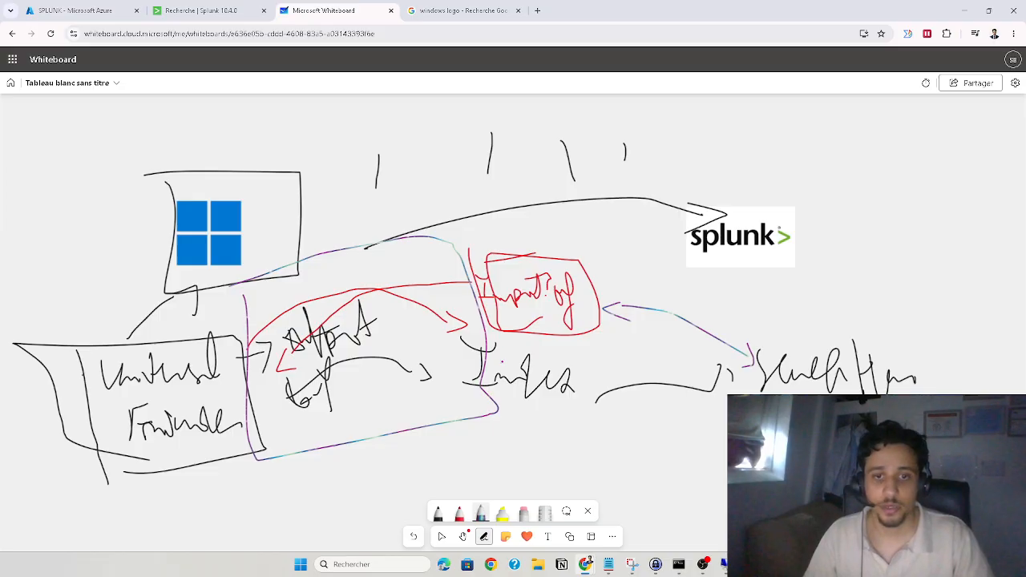
Switch to the Windows endpoint's Remote Desktop session, show it full screen, and move its connection bar off the last browser tabs
left_click(723, 564)
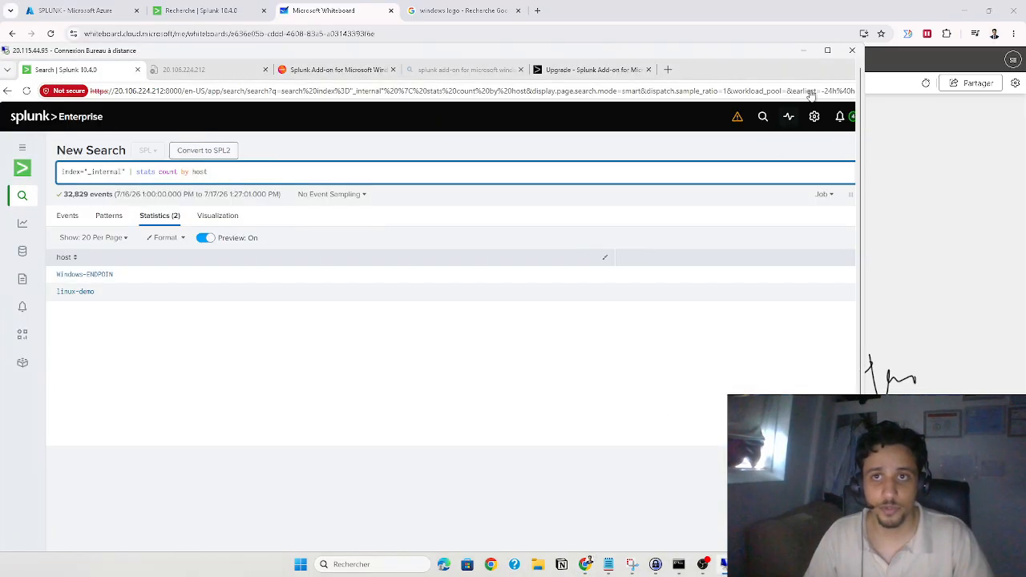
left_click(827, 51)
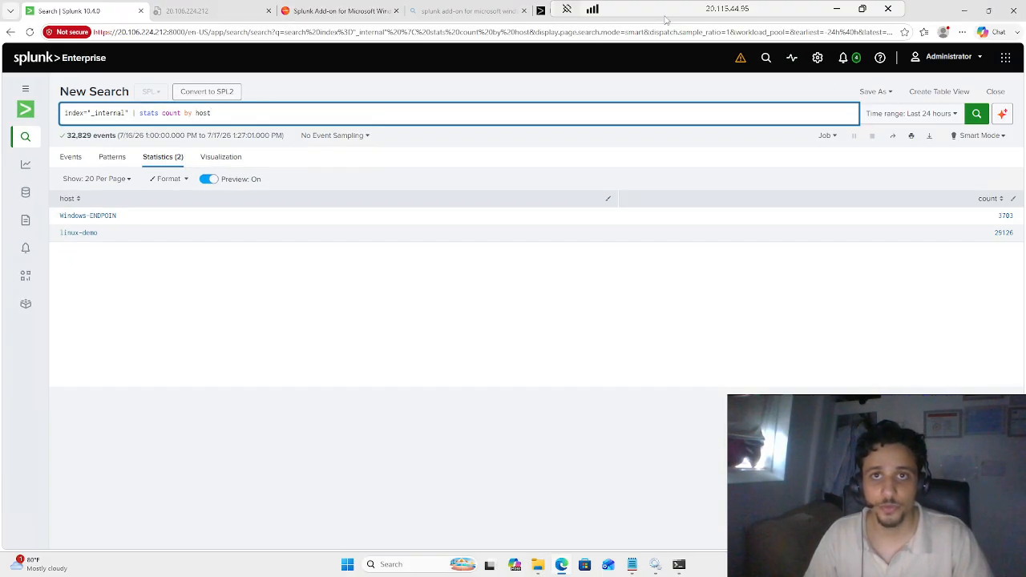
left_click_drag(709, 5, 342, 5)
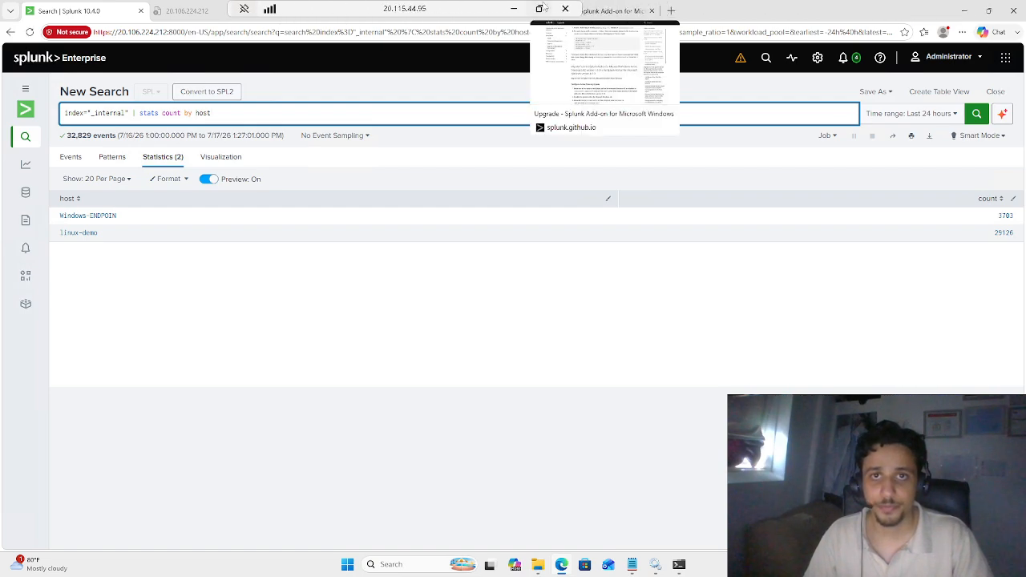
Search the web in a new tab for "splunk universal forwarder download"
left_click(673, 11)
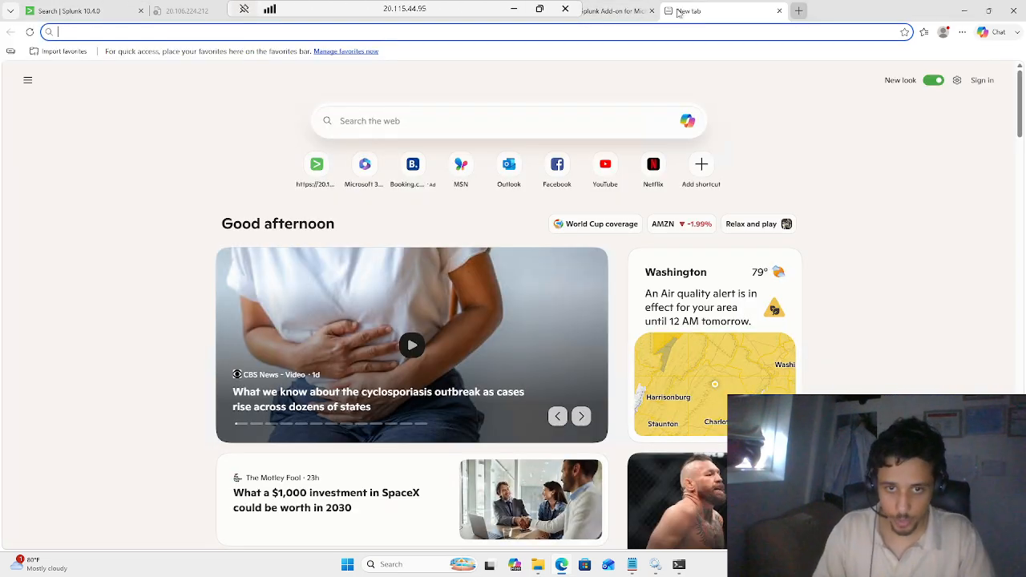
type("splunk")
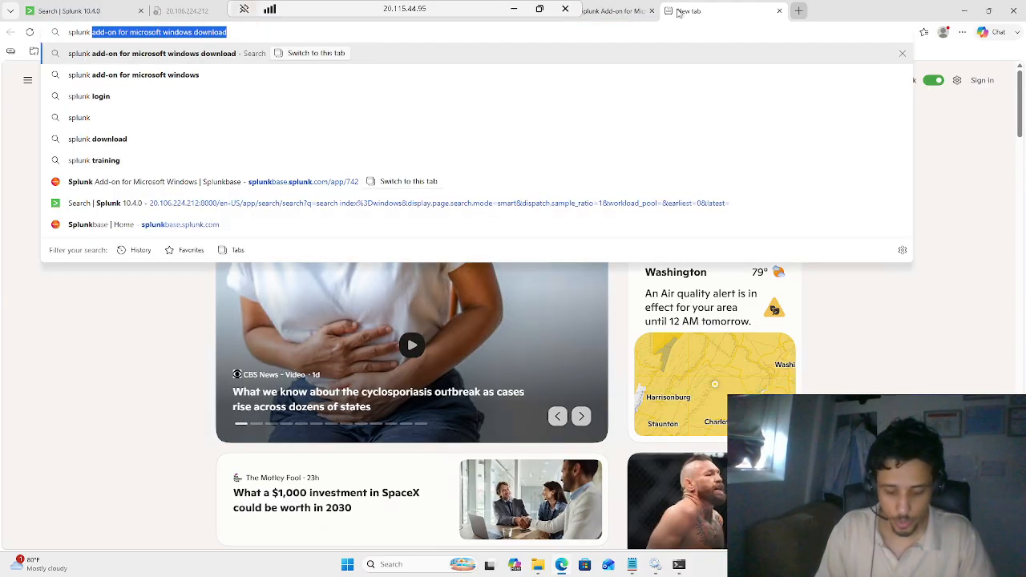
type(" universall")
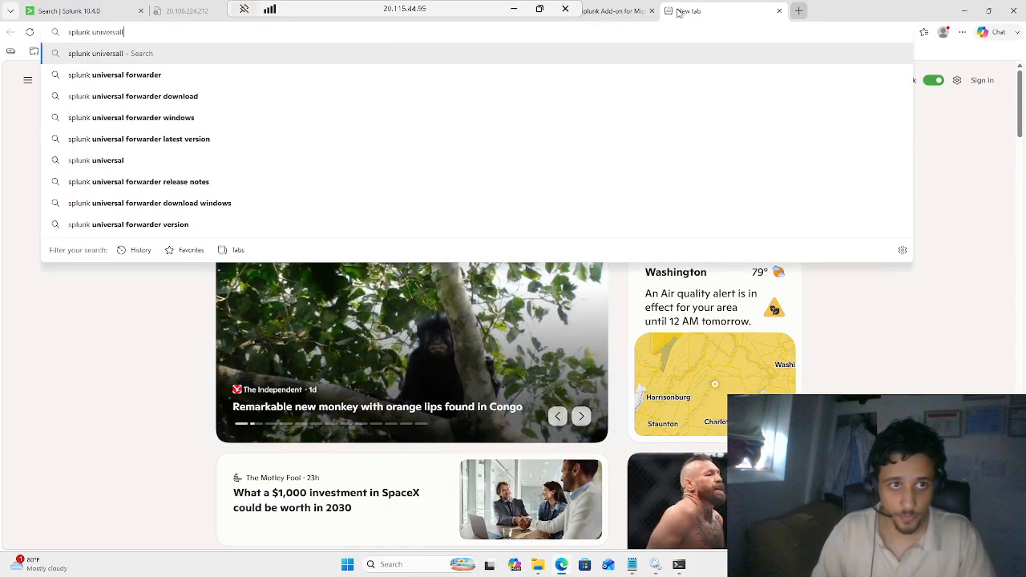
key("Down")
key("Down")
key("Return")
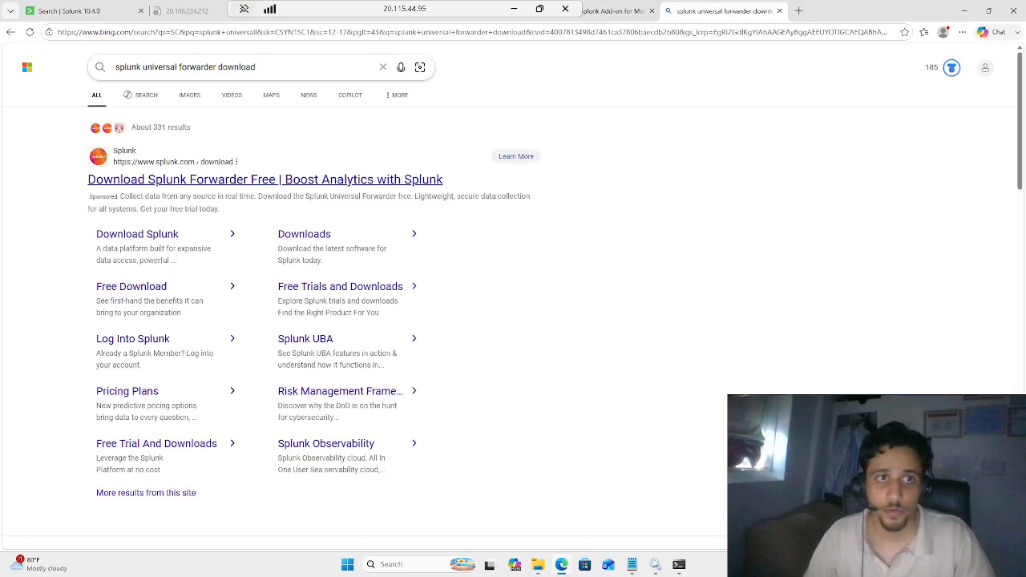
Open Splunk's Universal Forwarder download page from the search results and go to the Splunk account login page
left_click(211, 180)
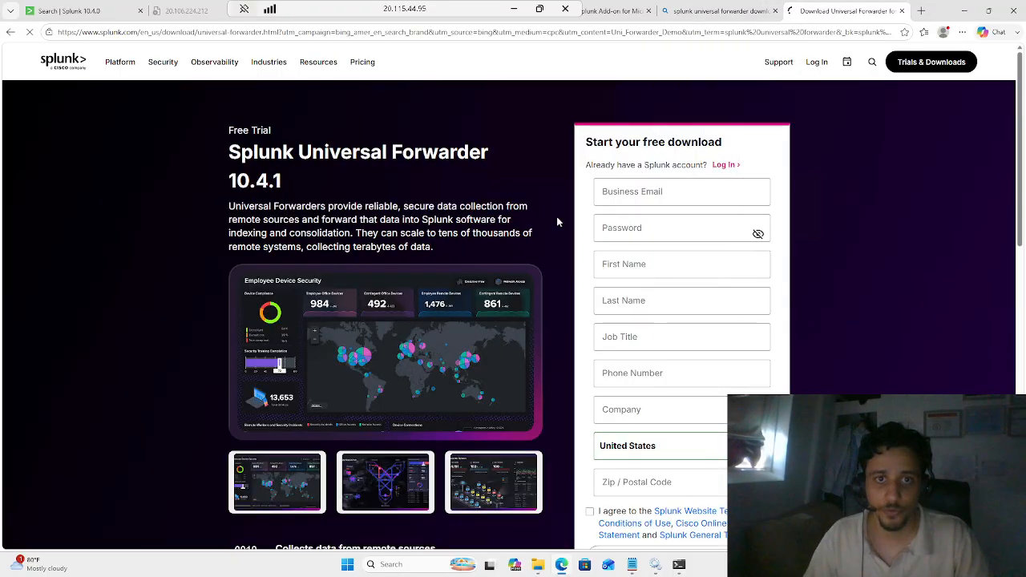
scroll(638, 281, "down", 4)
scroll(747, 195, "up", 4)
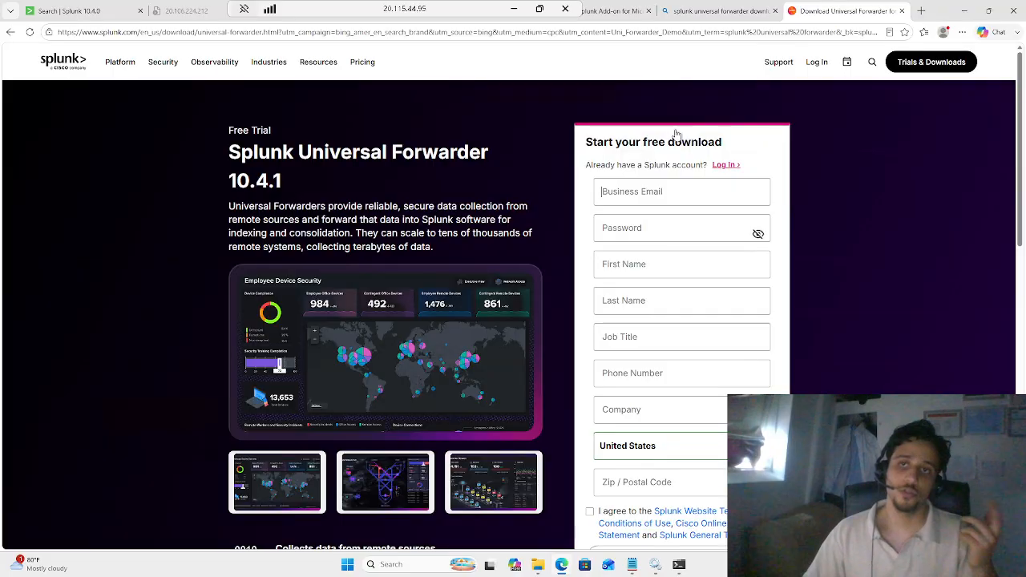
left_click(816, 63)
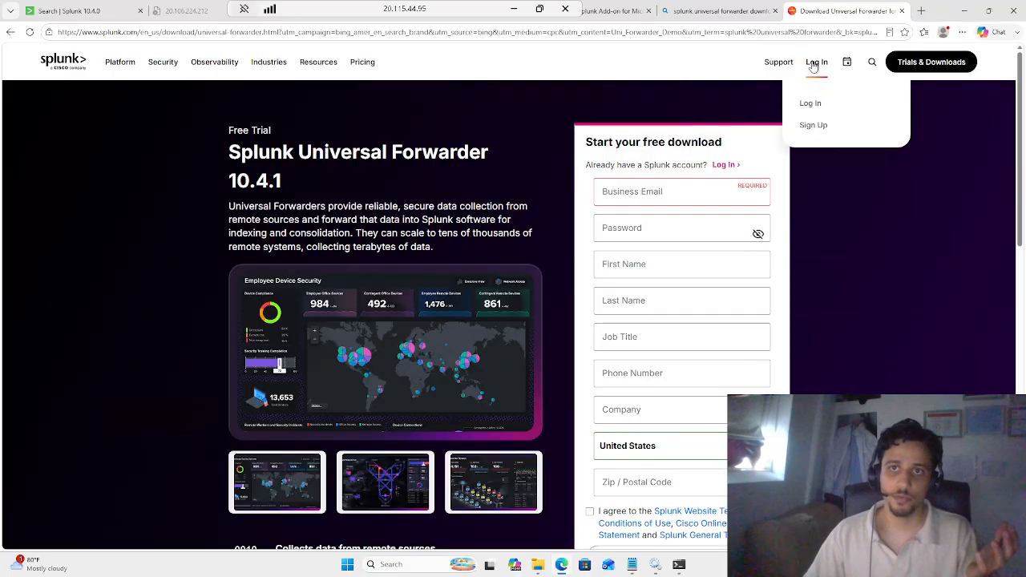
left_click(811, 104)
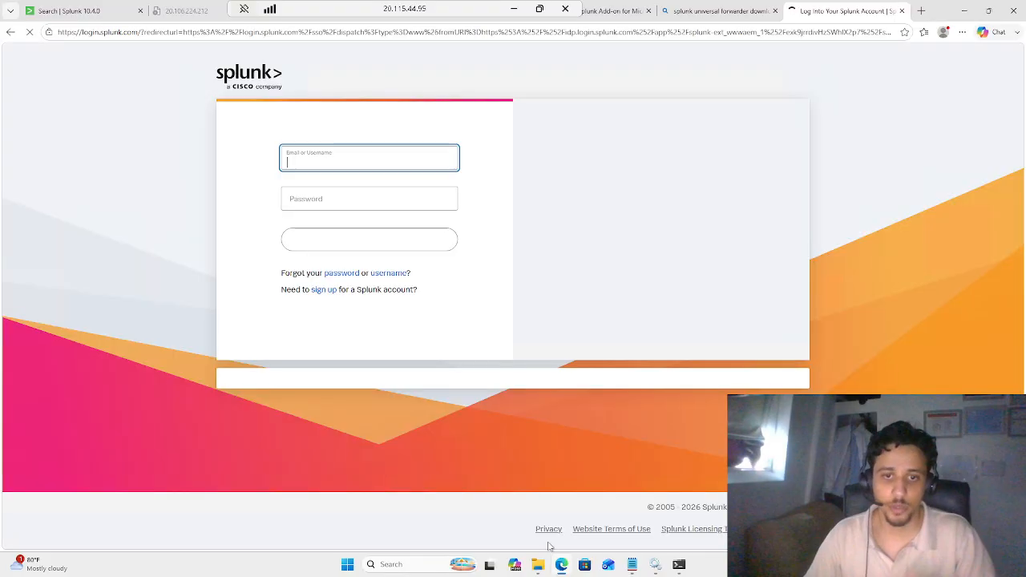
Launch the splunkforwarder-10.4.1 Windows installer from the Downloads folder in File Explorer and exit its setup wizard
mouse_move(545, 555)
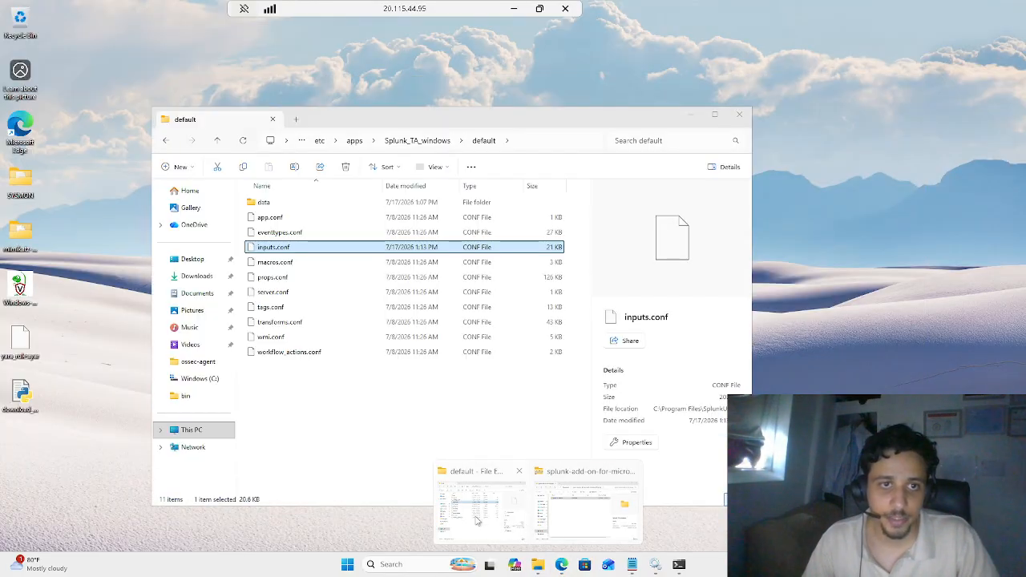
left_click(476, 521)
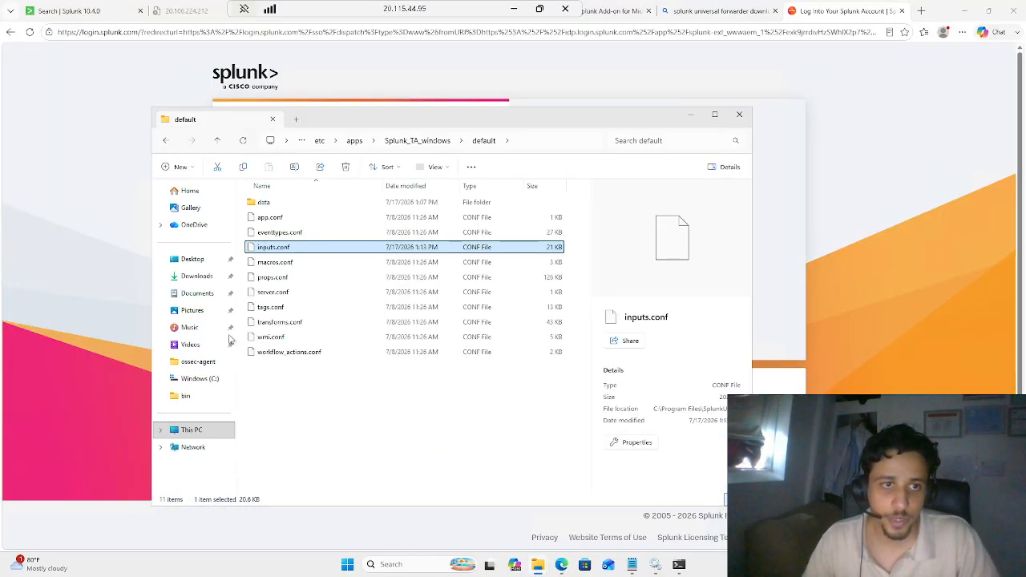
left_click(200, 275)
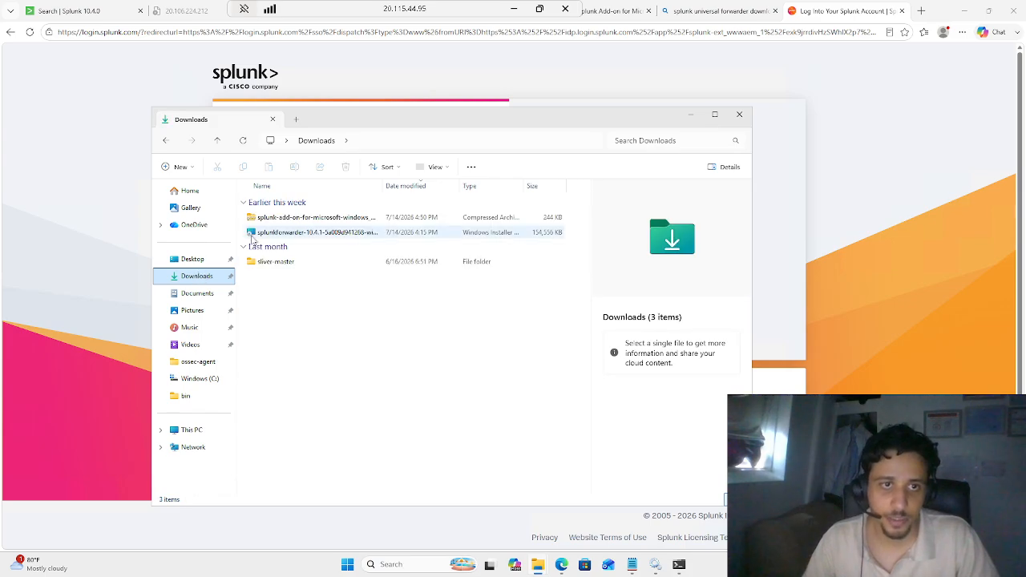
left_click(297, 232)
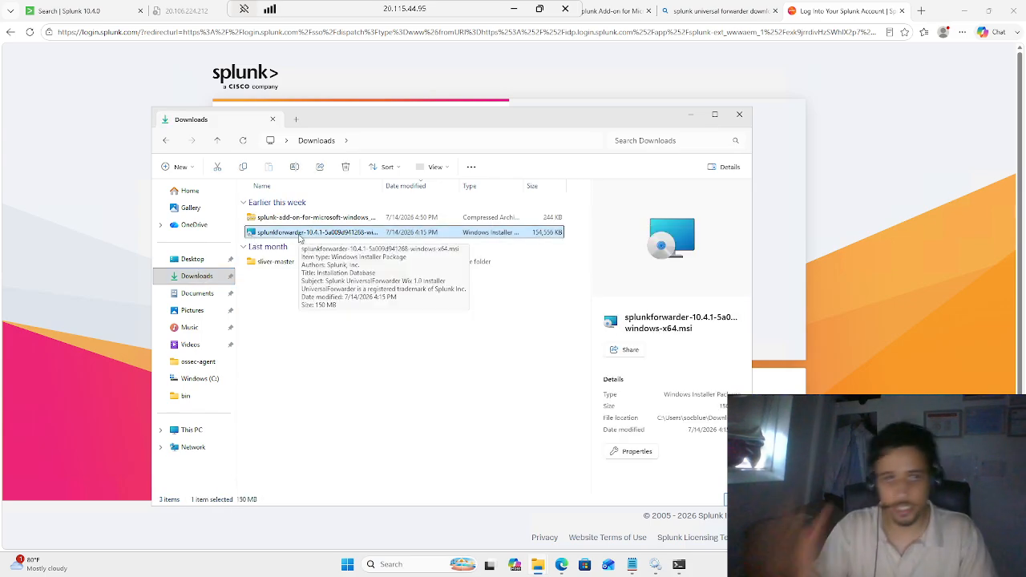
right_click(300, 238)
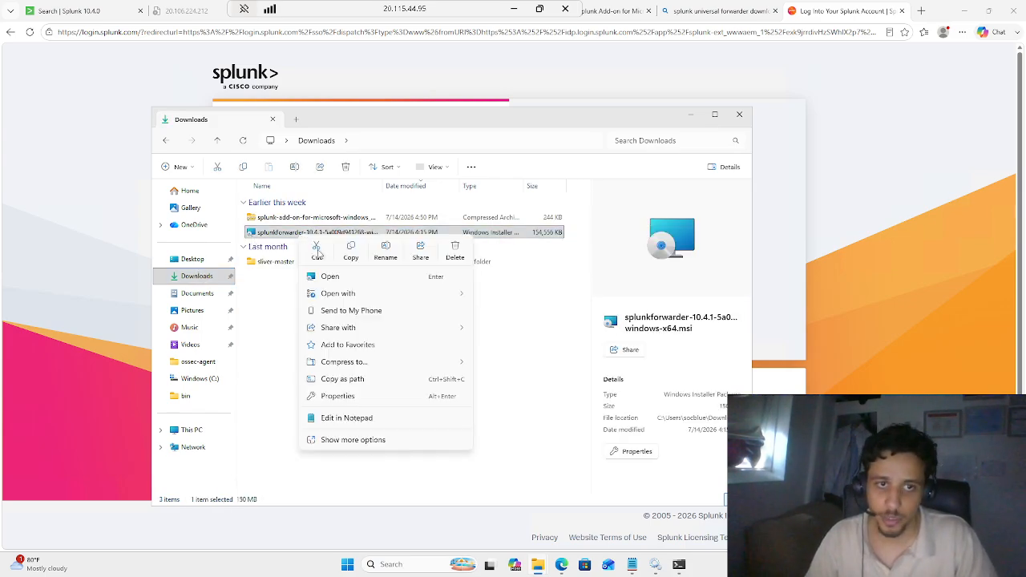
left_click(343, 278)
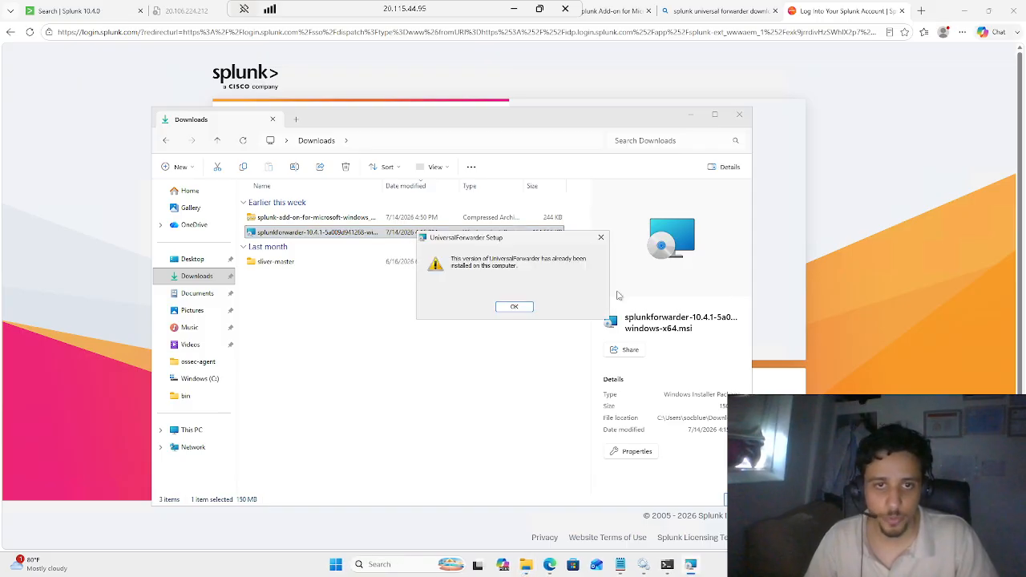
left_click(515, 306)
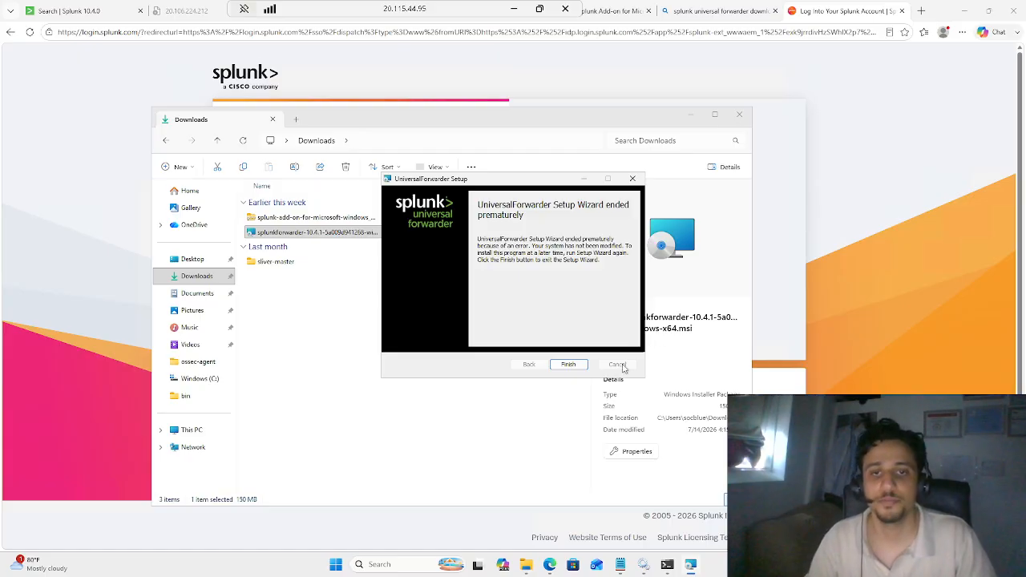
left_click(567, 365)
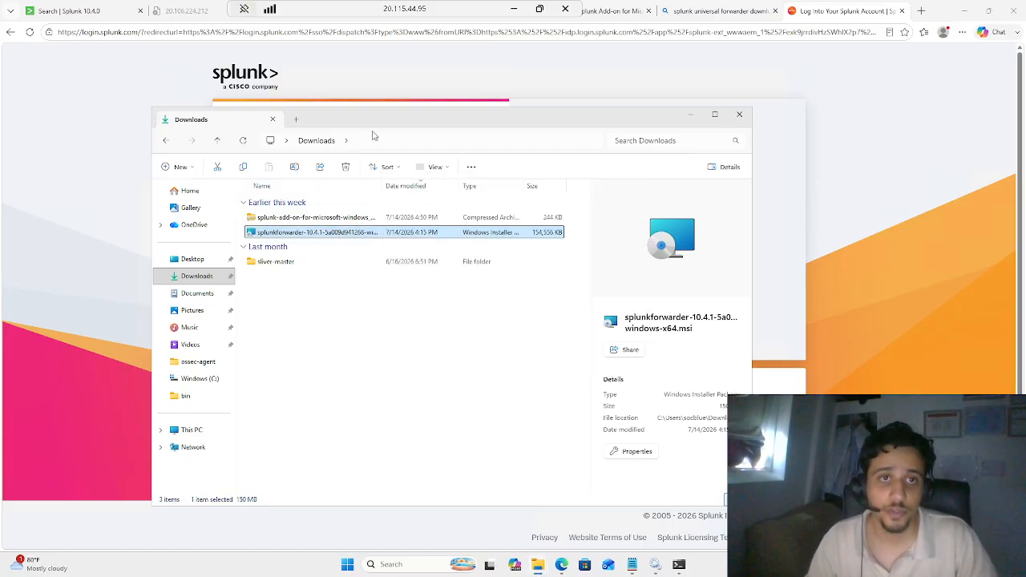
Go to C:\Program Files\SplunkUniversalForwarder\etc\system\local in File Explorer and open outputs.conf in Notepad
left_click_drag(361, 120, 311, 93)
left_click(322, 118)
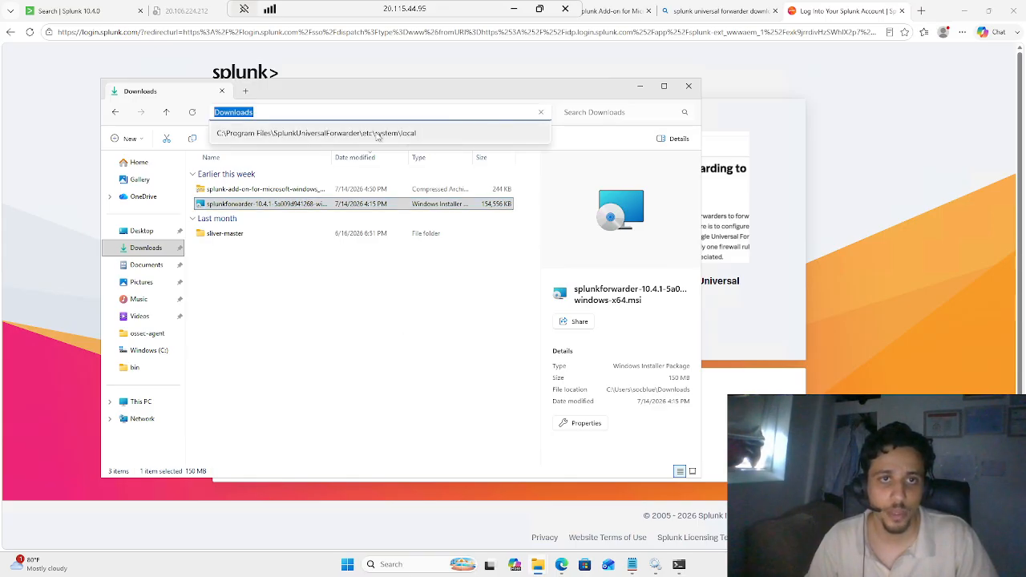
left_click(376, 134)
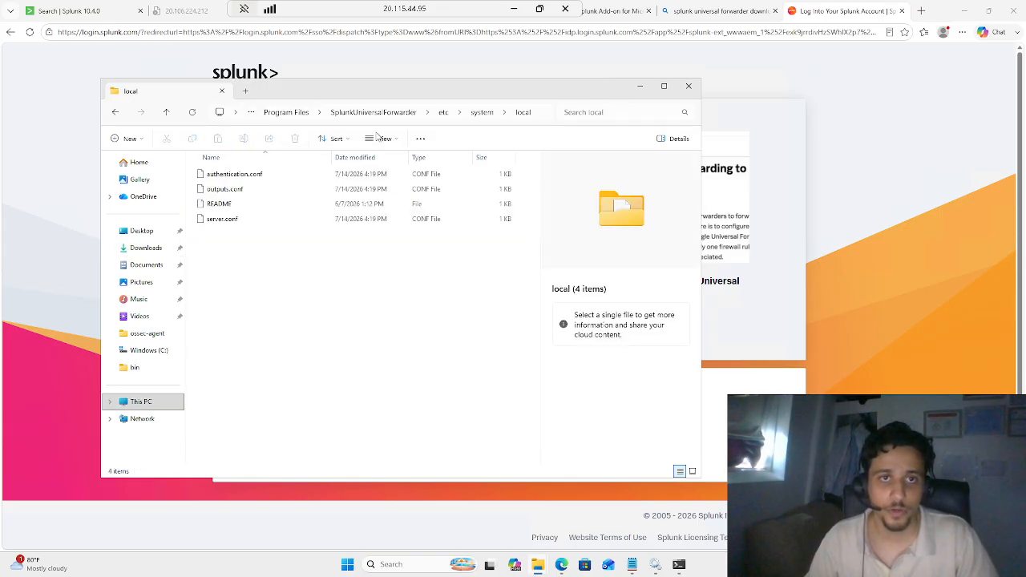
left_click(234, 192)
right_click(234, 194)
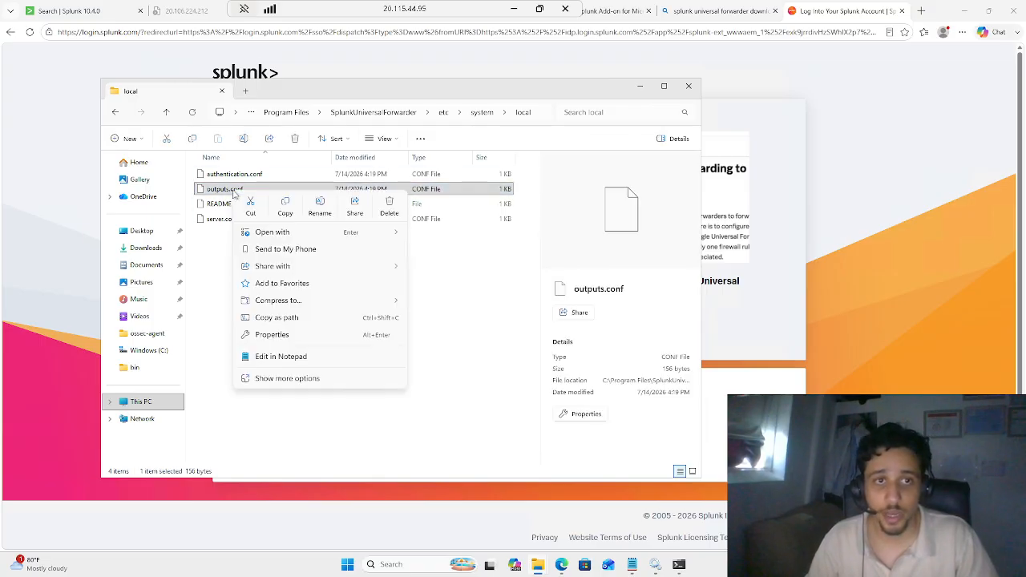
left_click(328, 356)
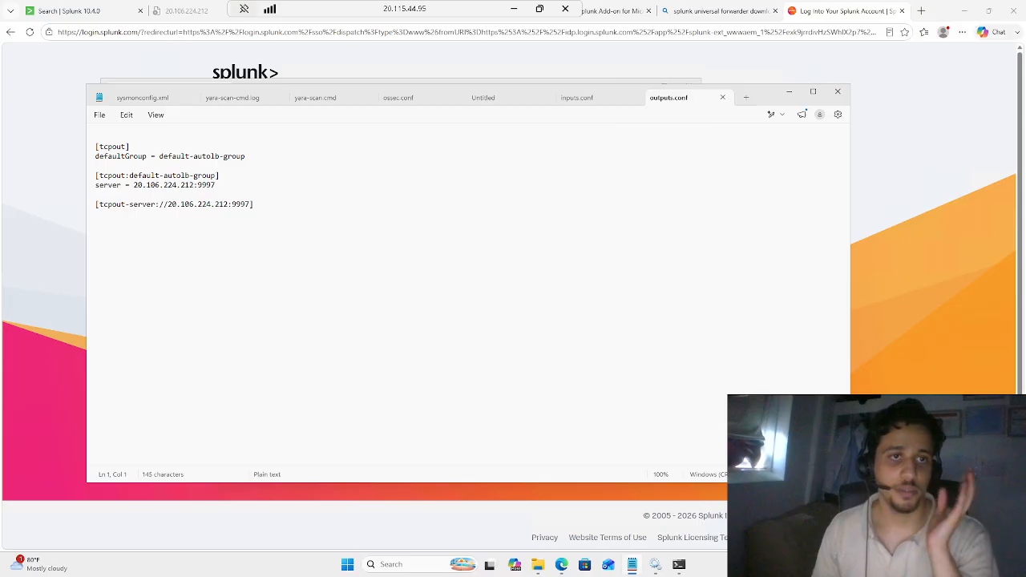
Highlight the server address and the tcpout-server line in outputs.conf, and minimize Notepad and File Explorer
left_click_drag(215, 185, 133, 185)
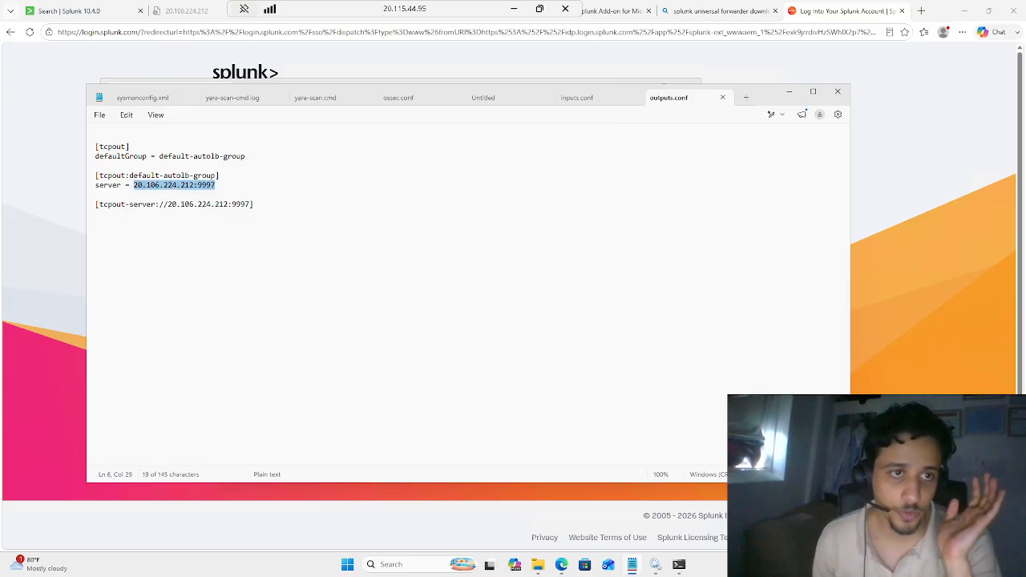
left_click_drag(253, 204, 96, 205)
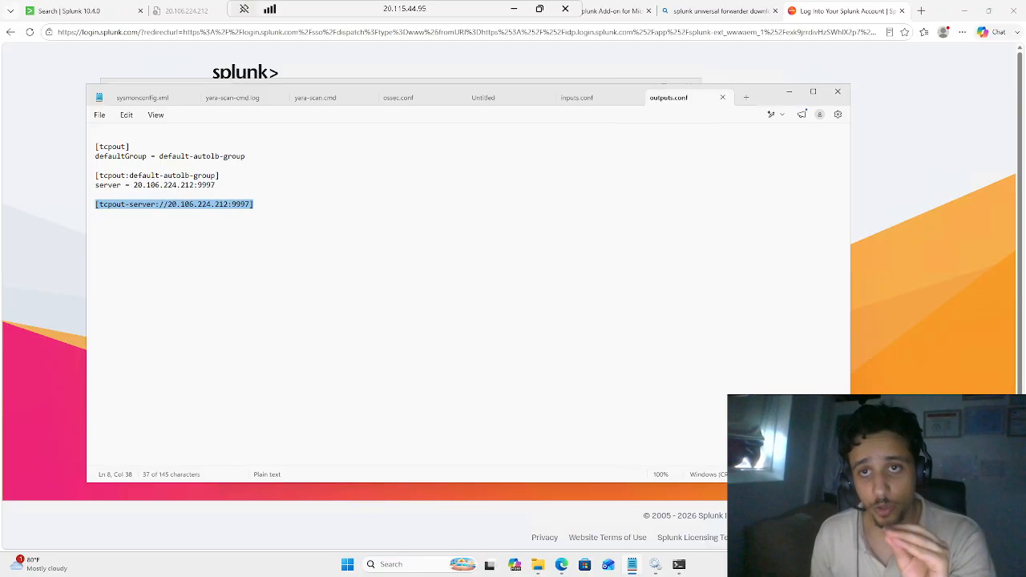
left_click(788, 92)
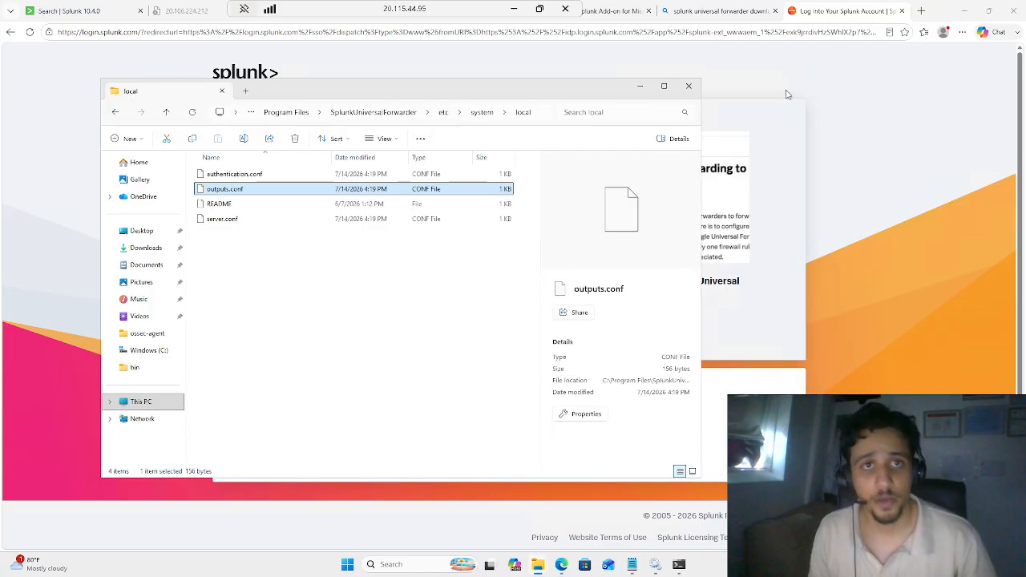
left_click(643, 88)
In the Splunk web interface, open the Forwarding and receiving settings and view the configured receiving ports
left_click(133, 13)
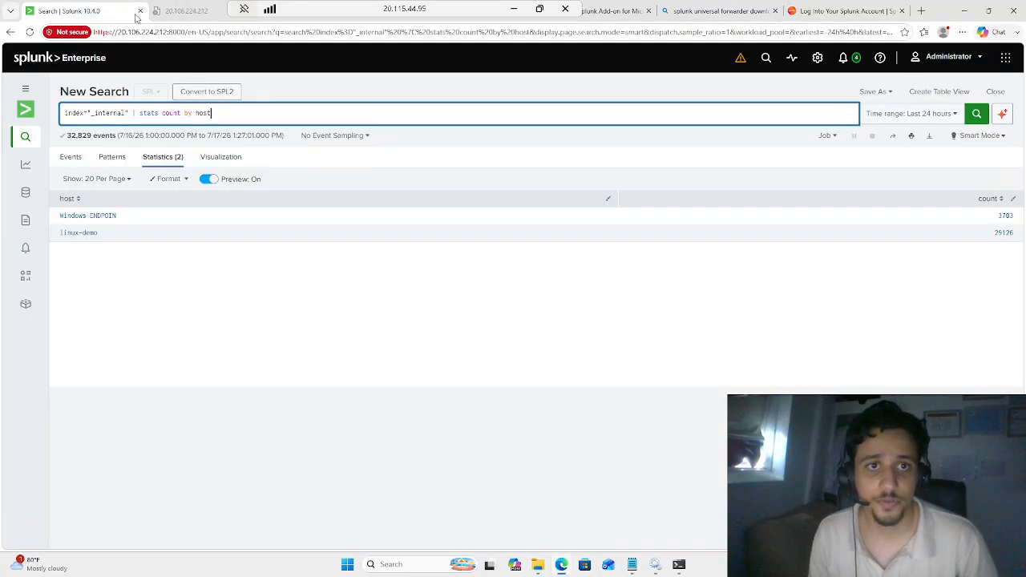
left_click(817, 57)
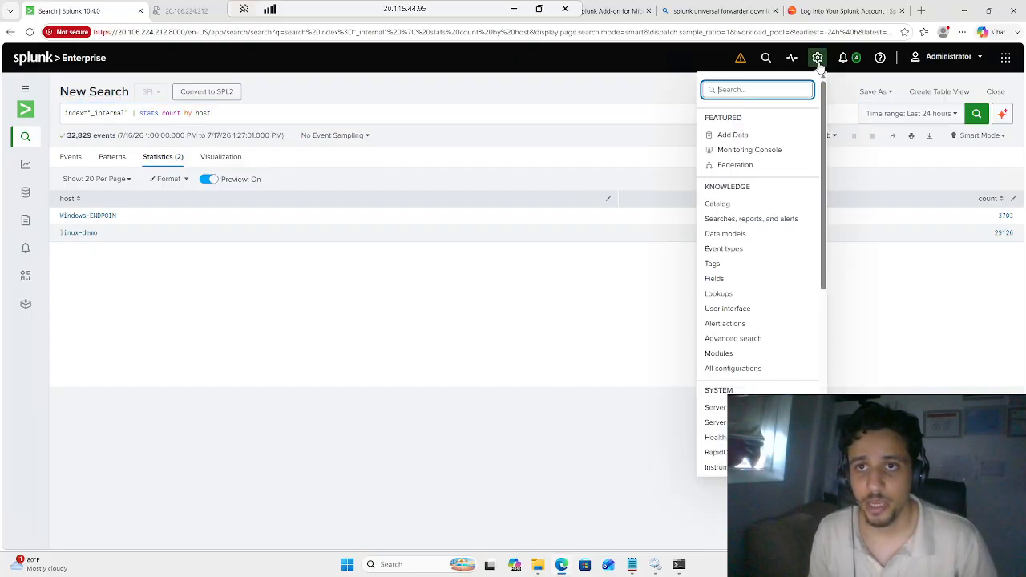
scroll(781, 321, "down", 4)
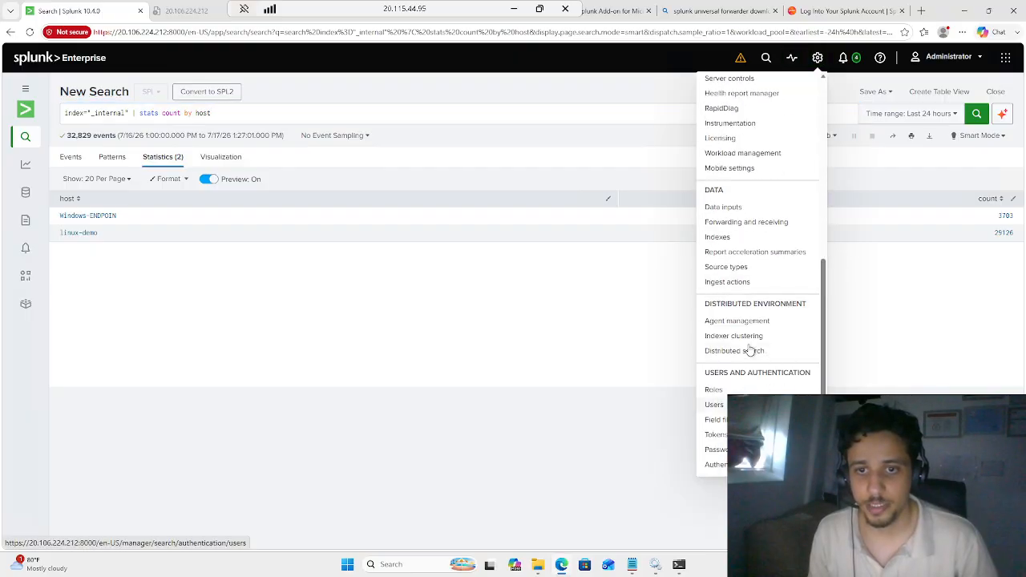
scroll(742, 357, "up", 2)
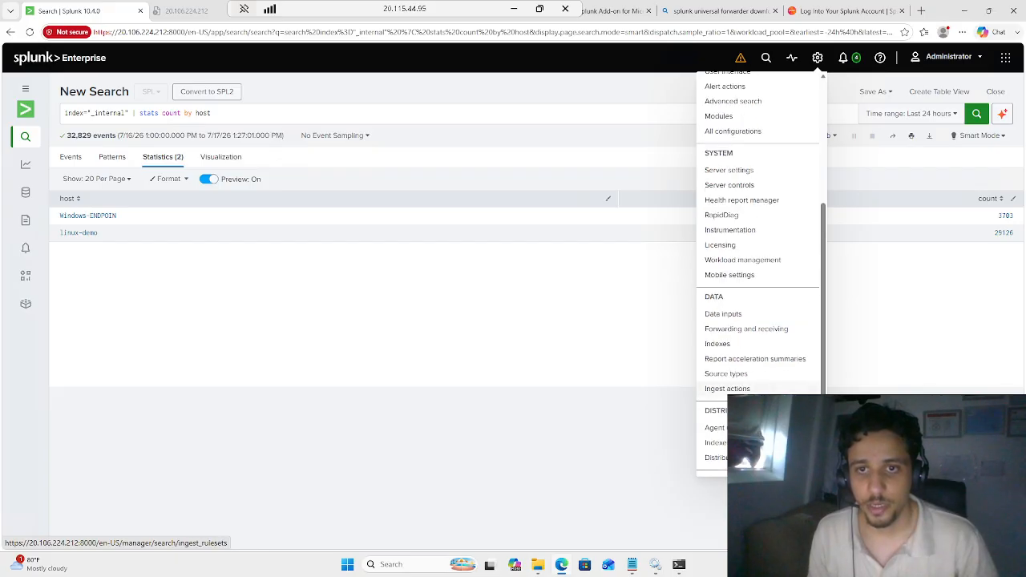
left_click(741, 335)
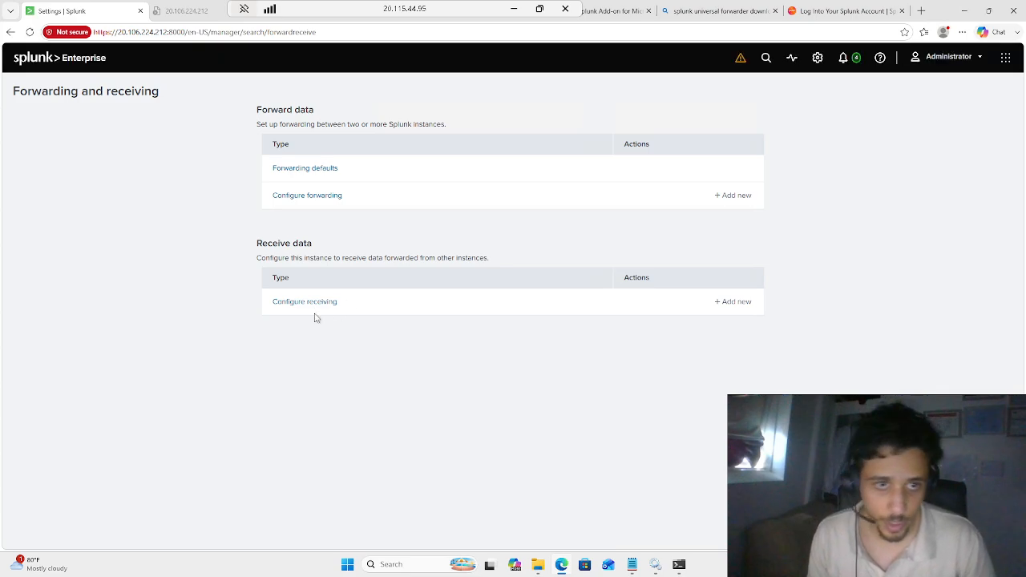
left_click(309, 302)
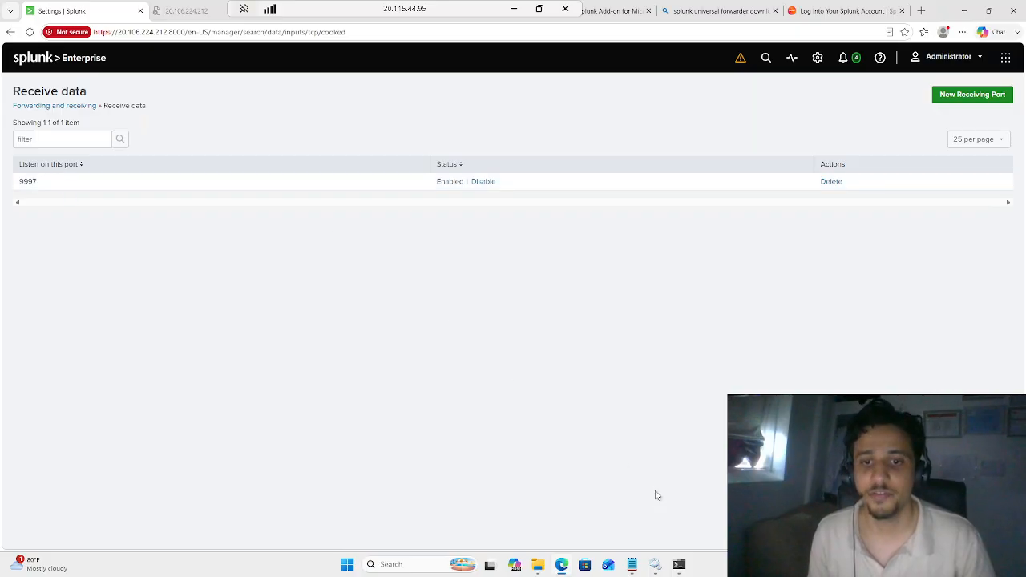
Take the remote session out of full screen, switch to the local Command Prompt window, and resume its paused output
left_click(539, 8)
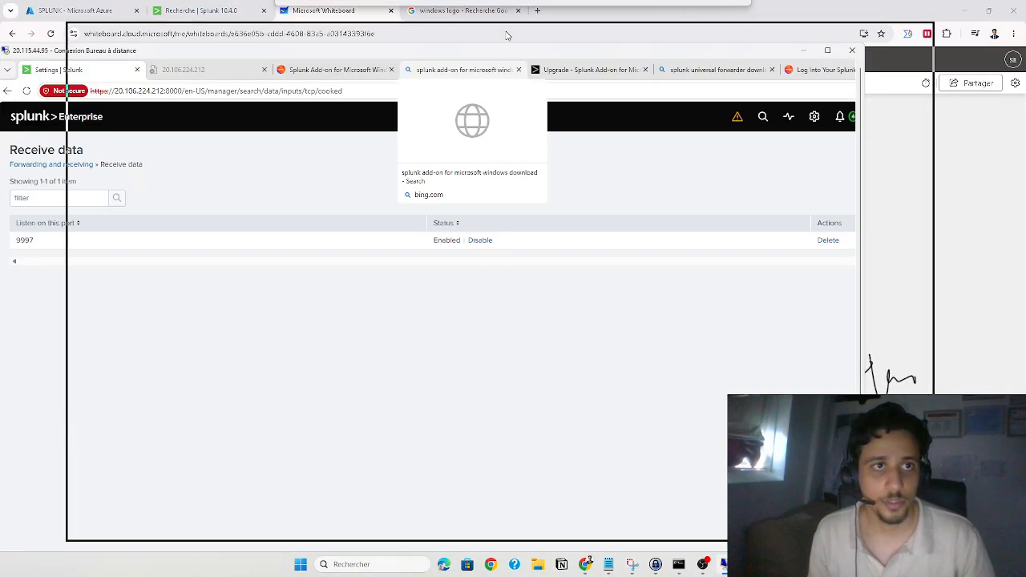
left_click(678, 564)
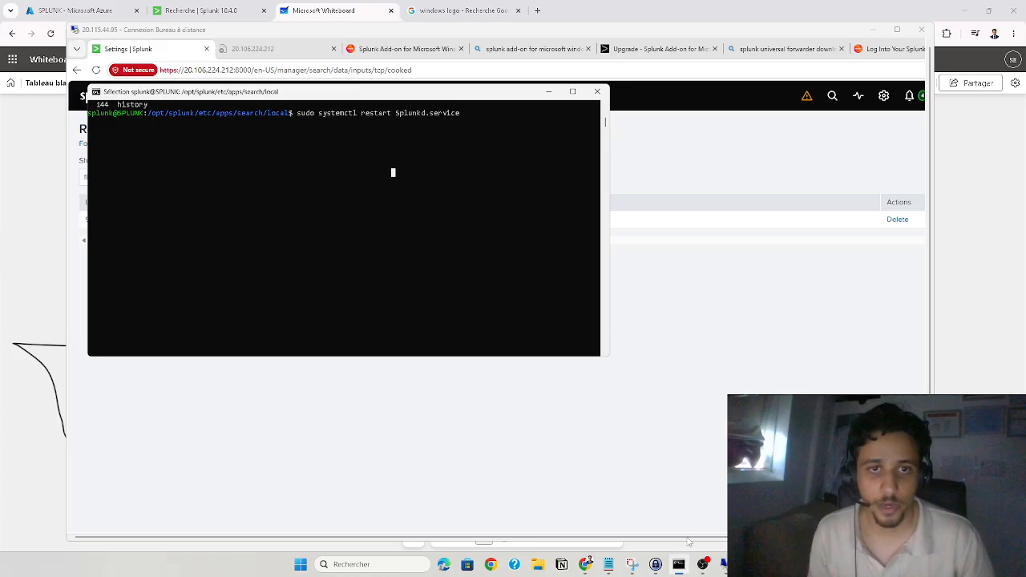
left_click_drag(412, 96, 466, 99)
left_click(432, 234)
key("Return")
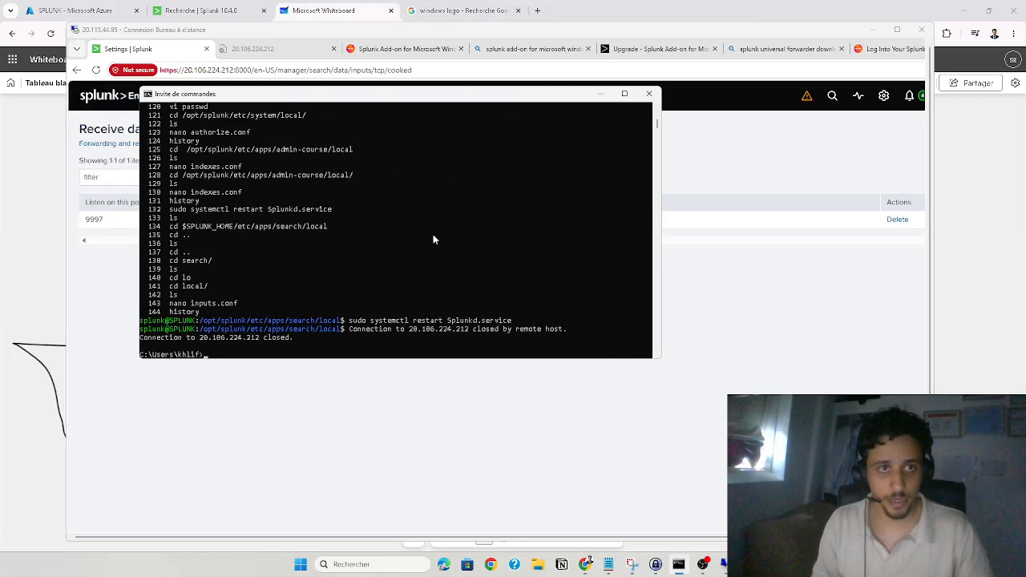
Reconnect over SSH to 20.106.224.212 as splunk, entering the account password, and list the shell's command history
key("Up")
key("Return")
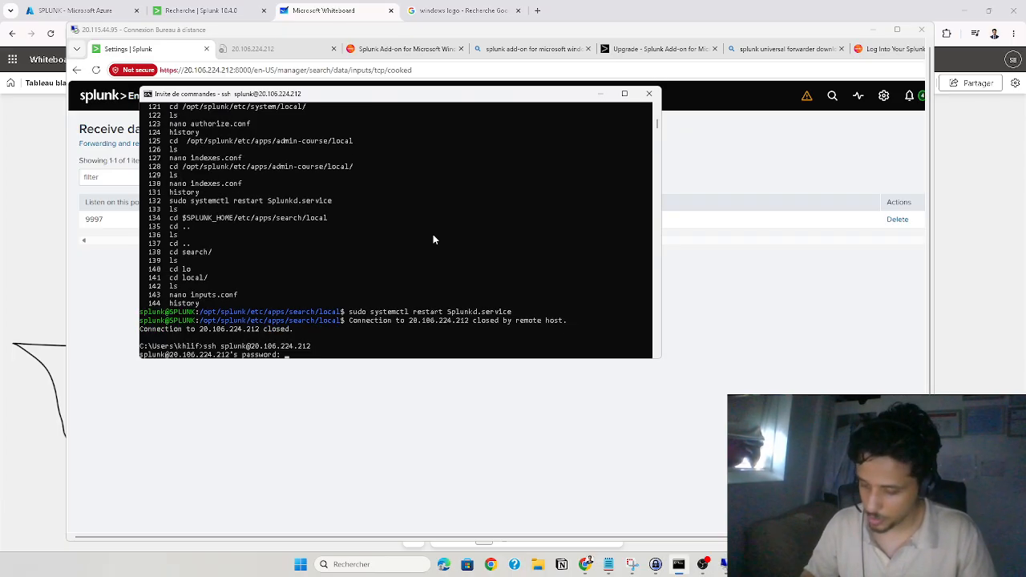
key("Return")
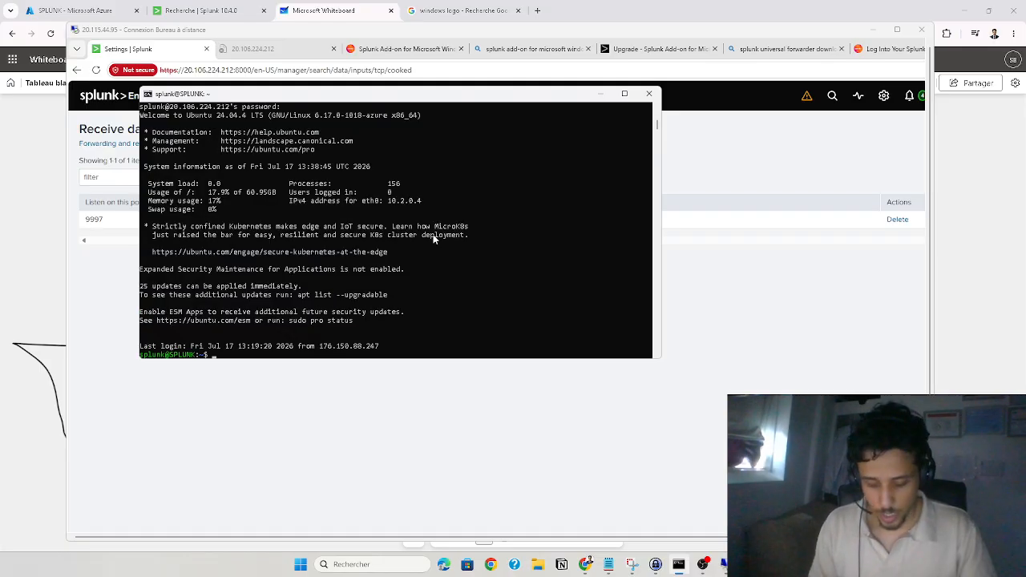
type("history")
key("Return")
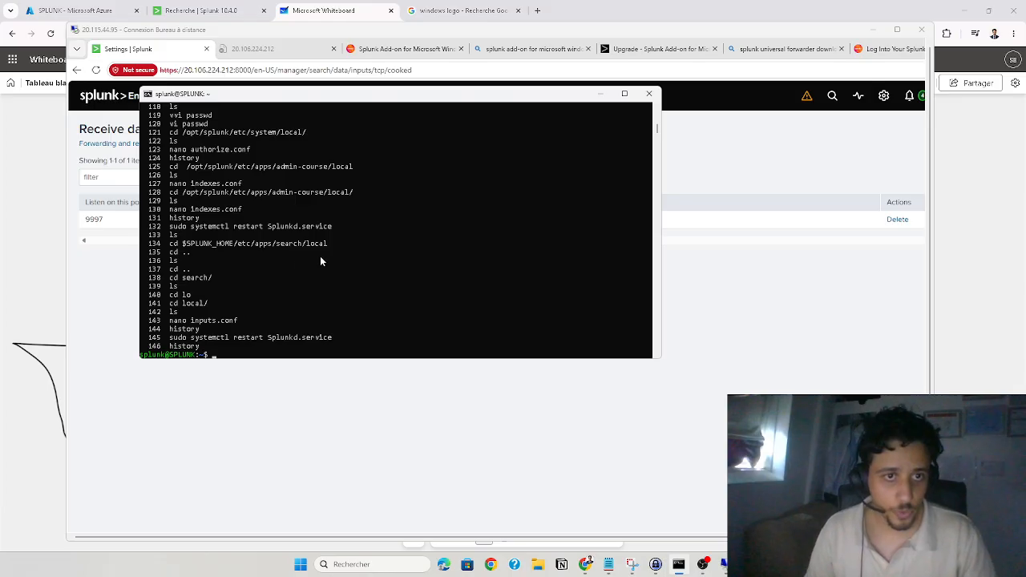
In the SSH session, change to /opt/splunk/etc/apps/search/local/ and list its files
left_click(240, 344)
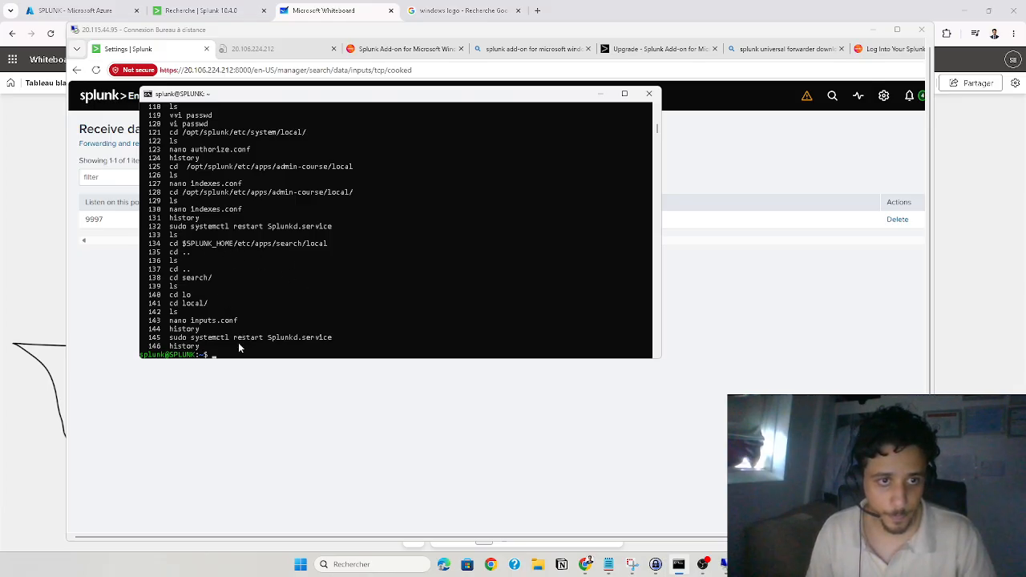
type("cd /opt/splunk/")
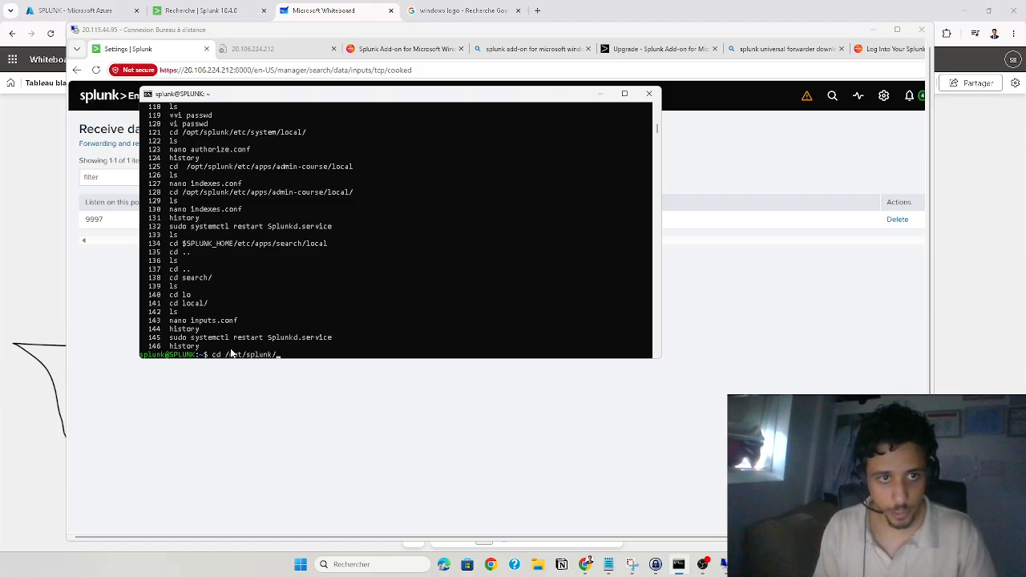
type("etc/apps/search/local/")
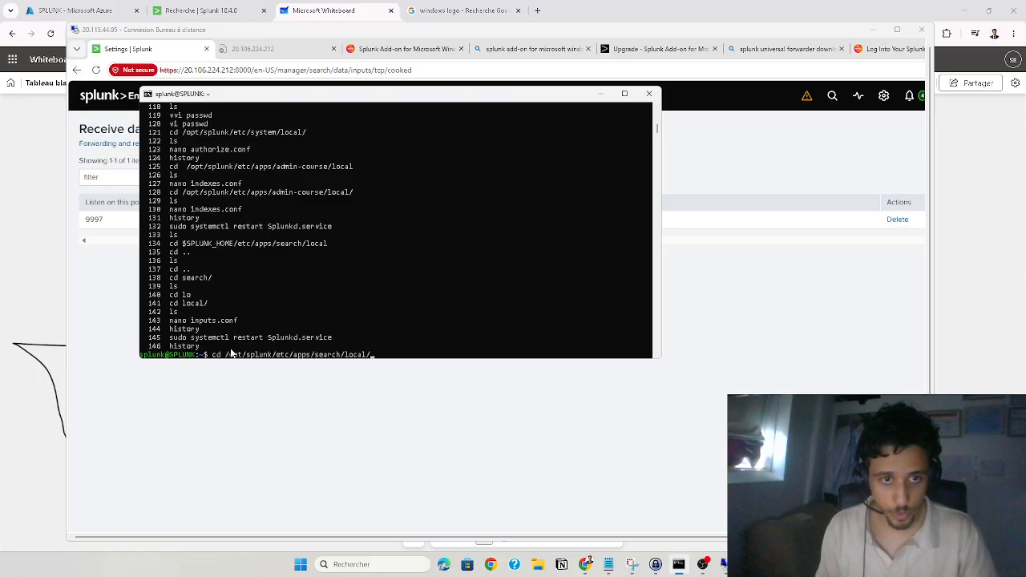
key("Return")
type("ls$")
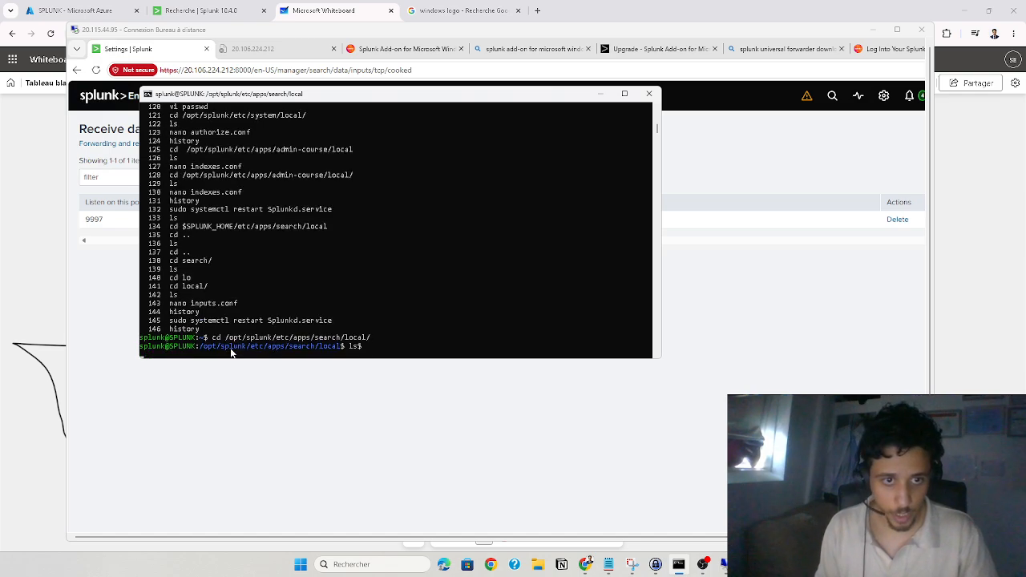
key("Return")
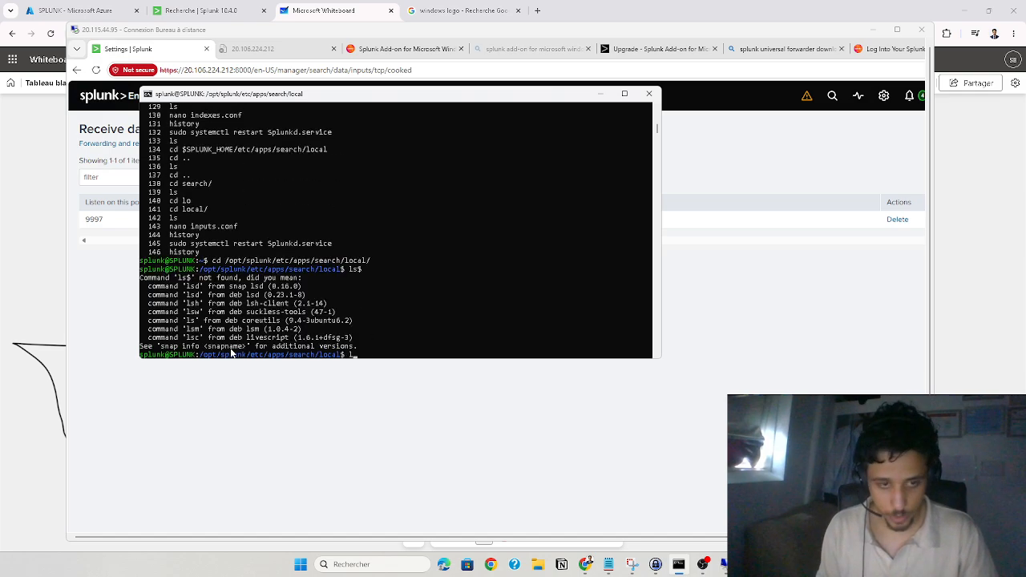
type("ls")
key("Return")
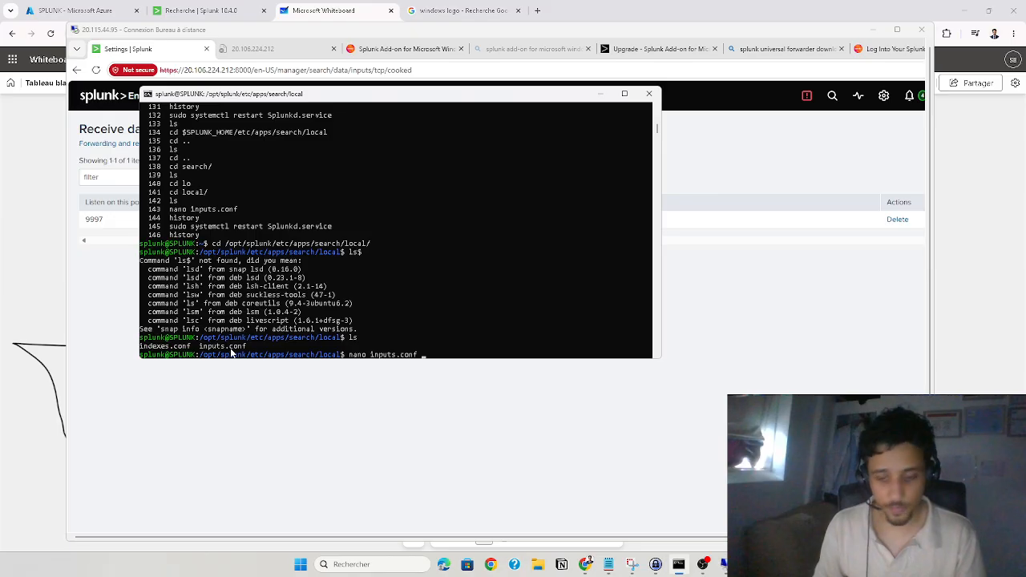
Open inputs.conf in nano, highlight the splunktcp://9997 stanza and its disabled setting, and exit without changes
key("Return")
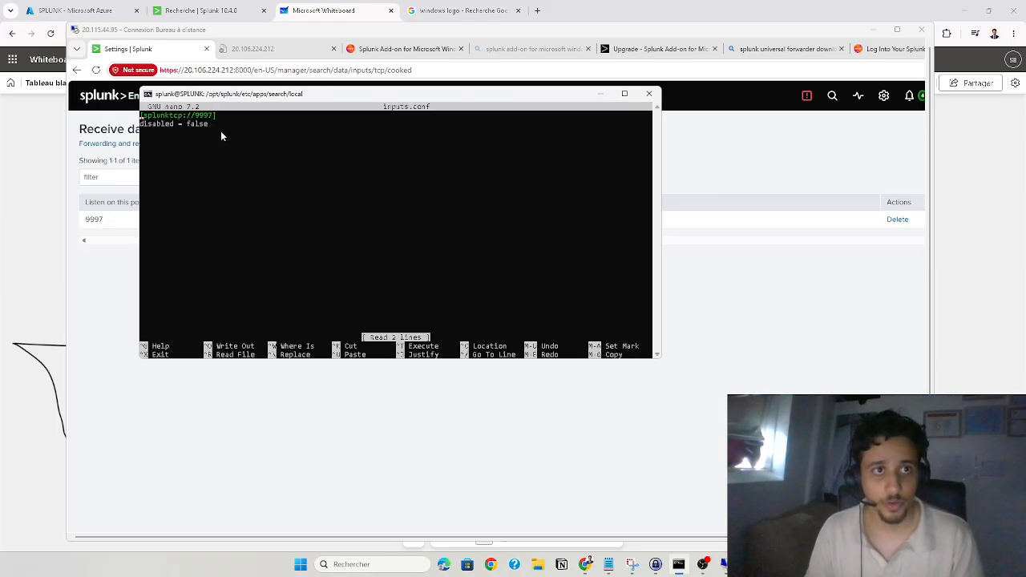
left_click_drag(222, 134, 143, 117)
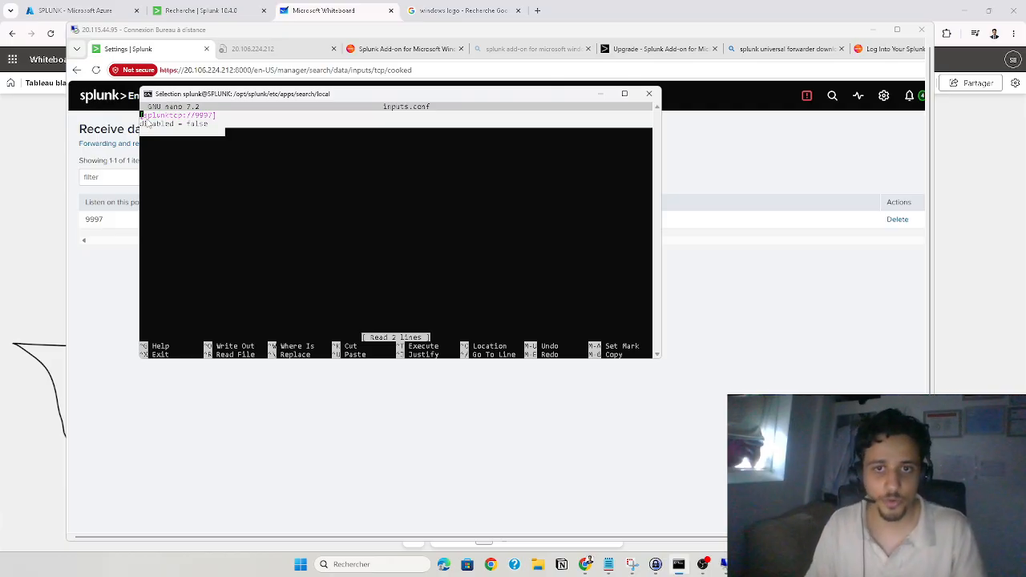
left_click(270, 180)
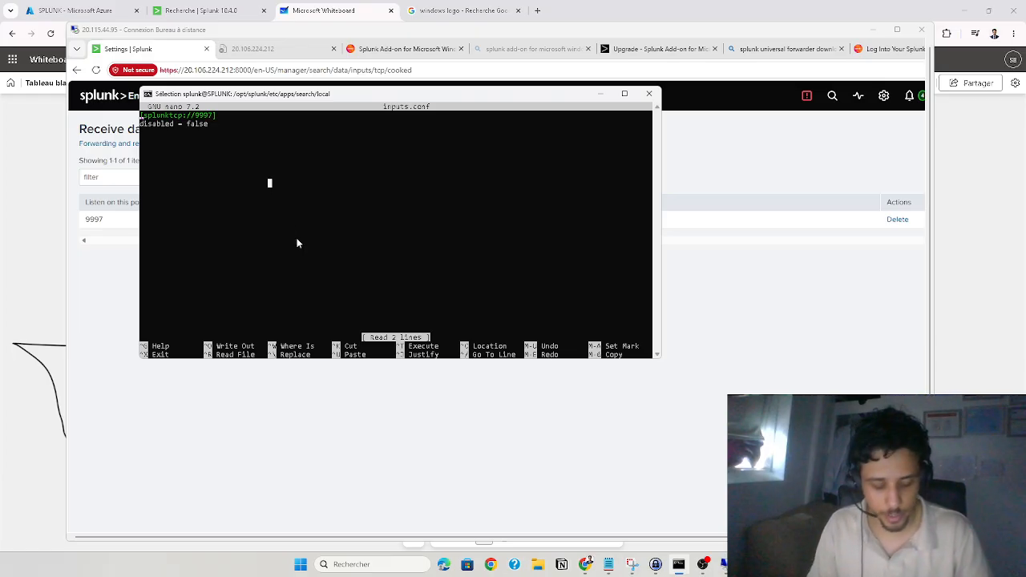
key("Escape")
key("ctrl+x")
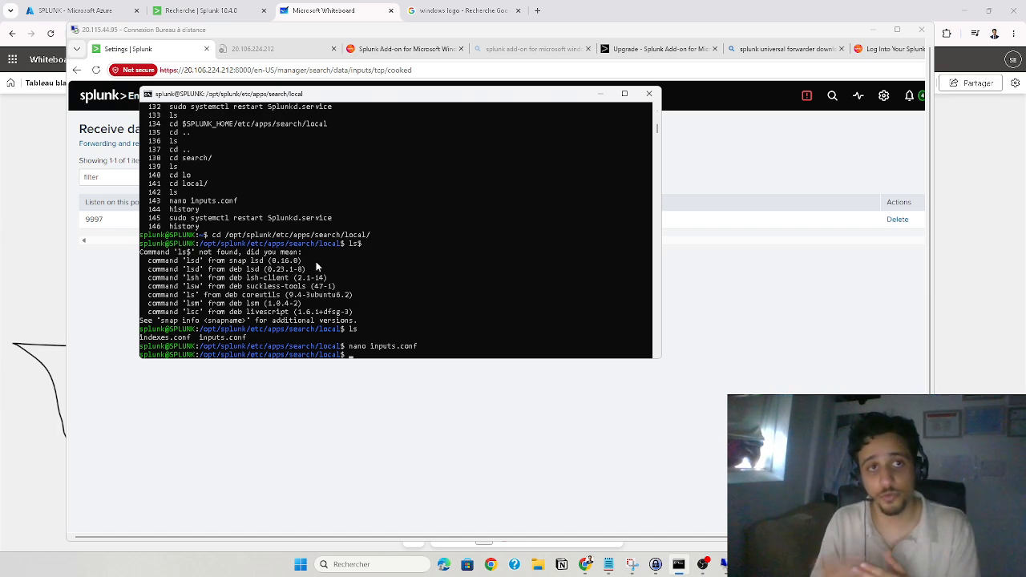
Switch to the Azure portal and review the inbound port rules in the SPLUNK virtual machine's network settings
left_click(79, 7)
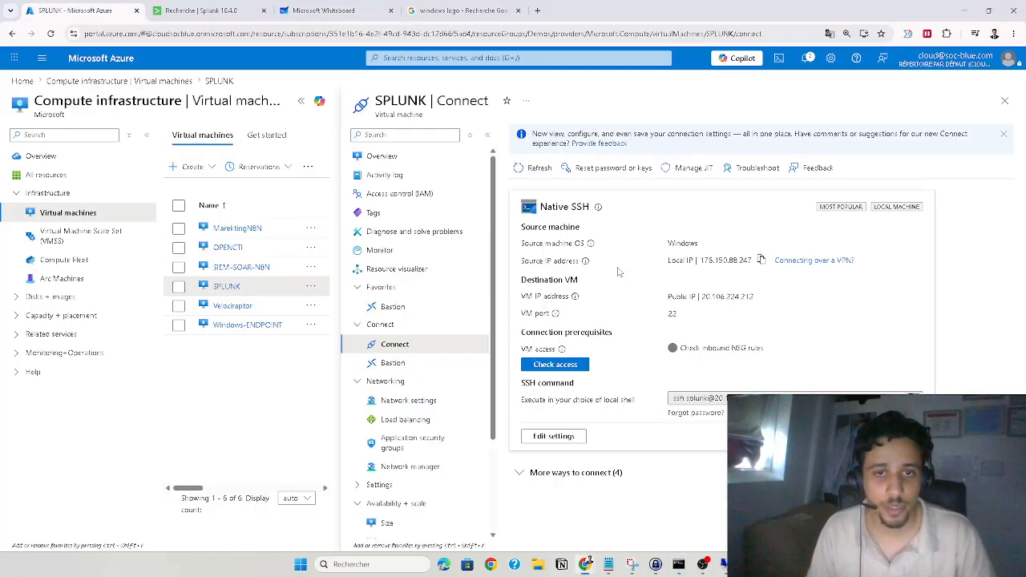
left_click(424, 400)
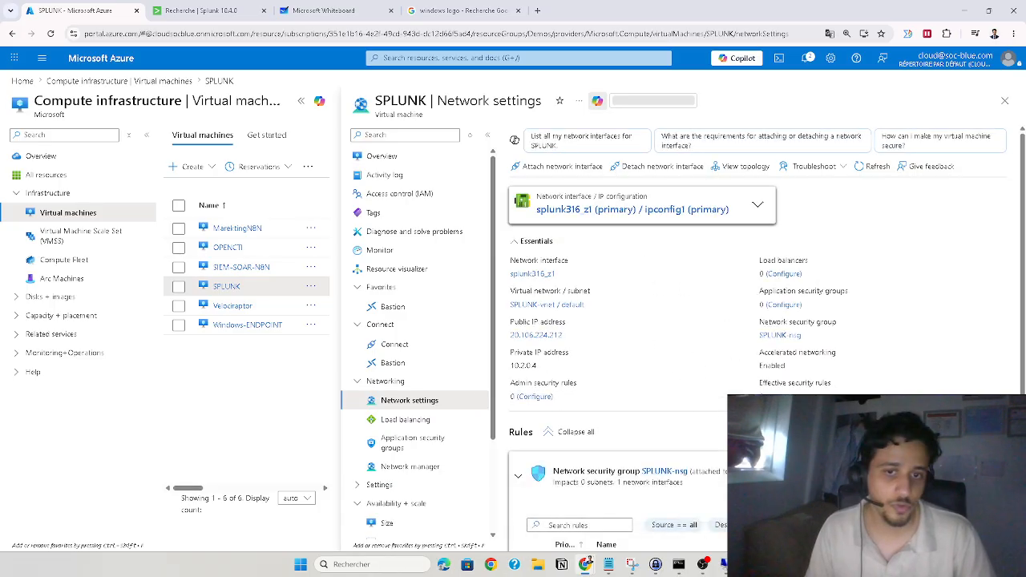
scroll(697, 465, "down", 2)
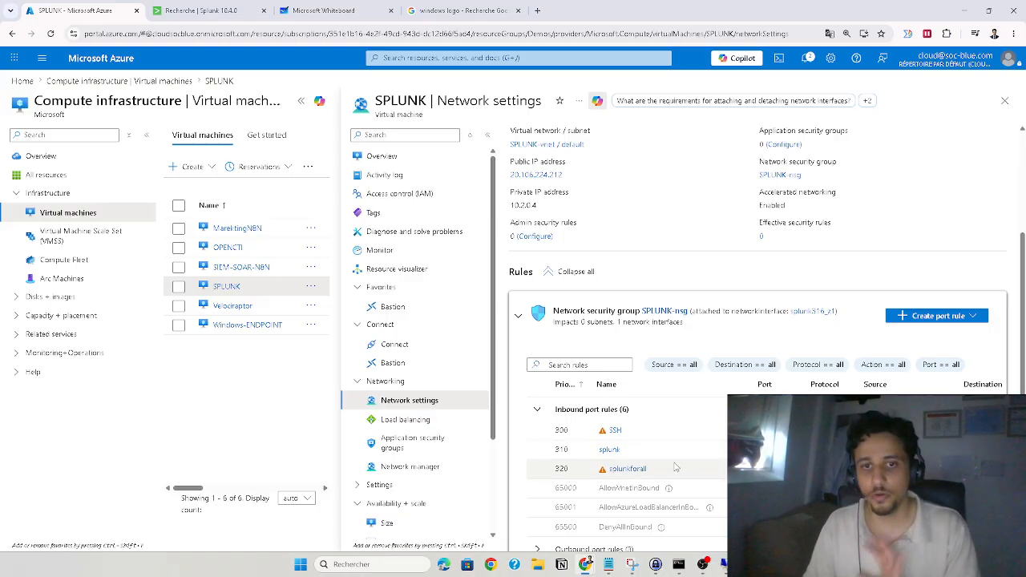
scroll(625, 473, "down", 1)
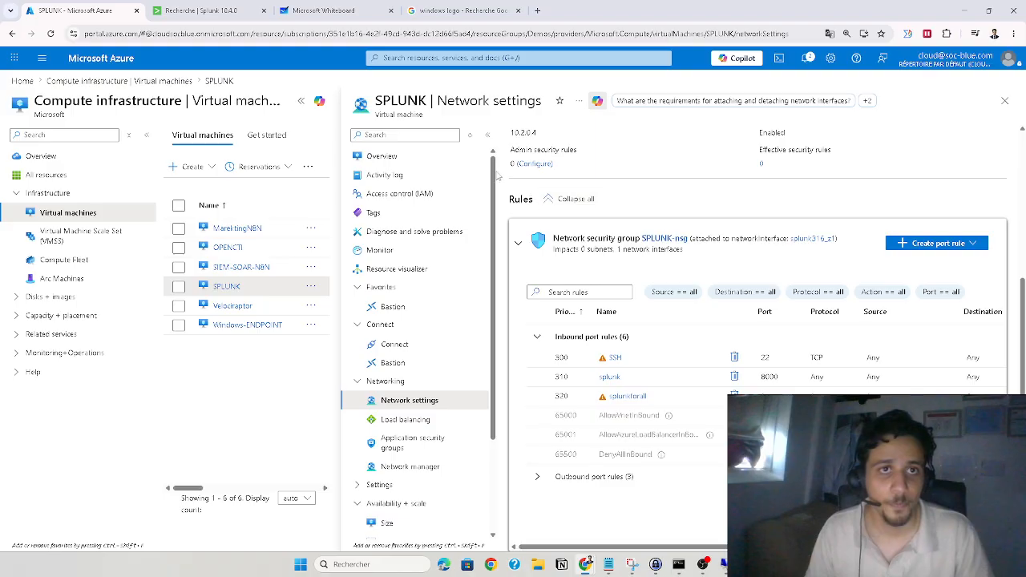
Return to the remote desktop session in full screen and show the Splunk Add-on for Microsoft Windows page on Splunkbase
left_click(234, 5)
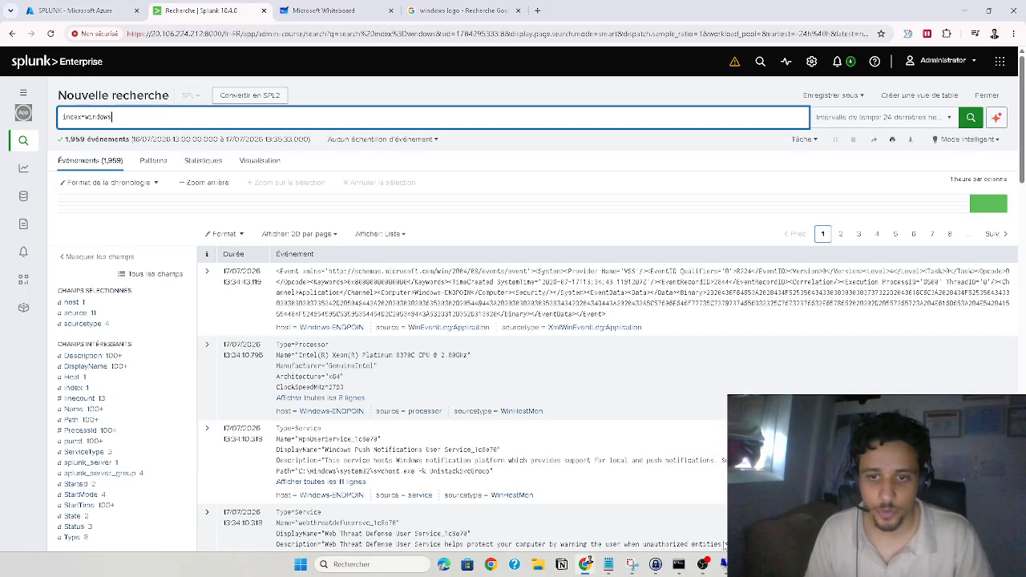
left_click(723, 565)
left_click(899, 31)
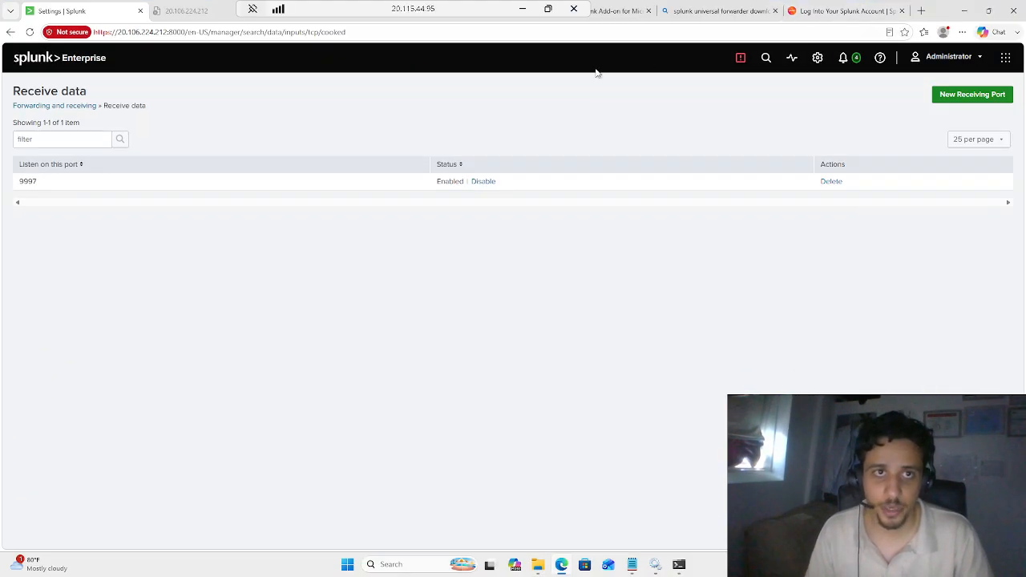
left_click_drag(447, 5, 717, 5)
left_click(325, 10)
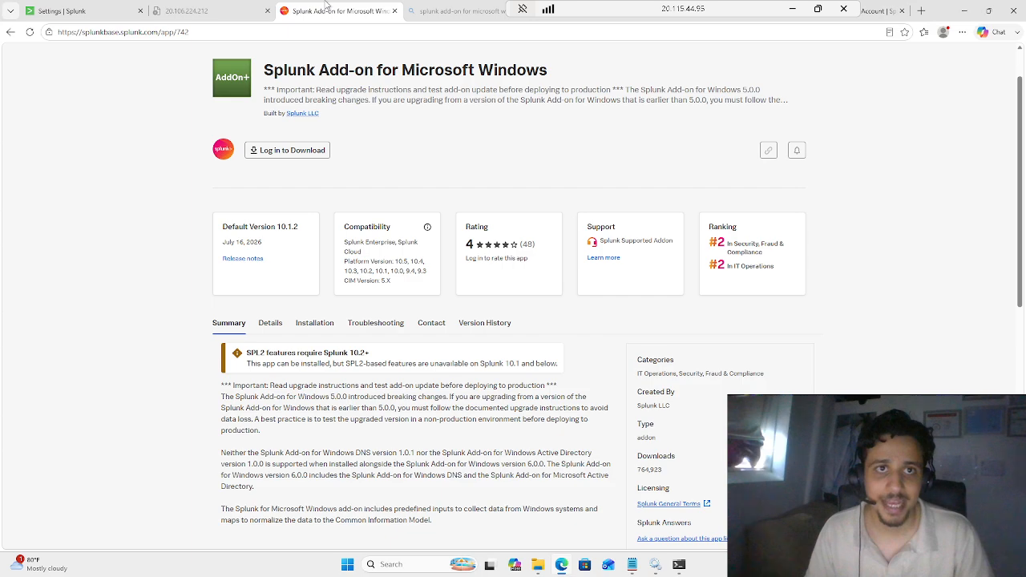
scroll(387, 103, "up", 1)
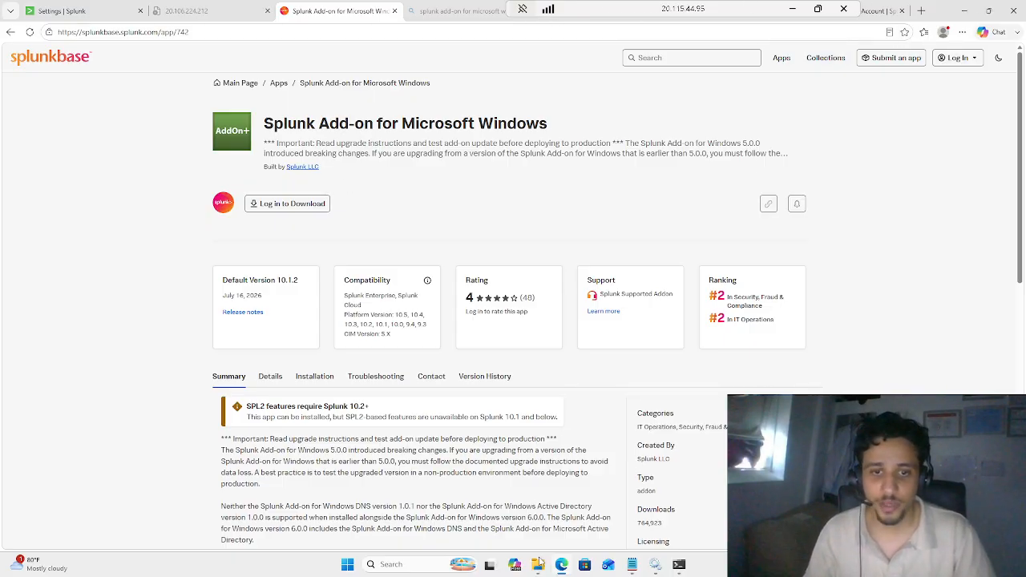
Select the Windows add-on archive in the Downloads folder, and show the browser's download history
mouse_move(540, 564)
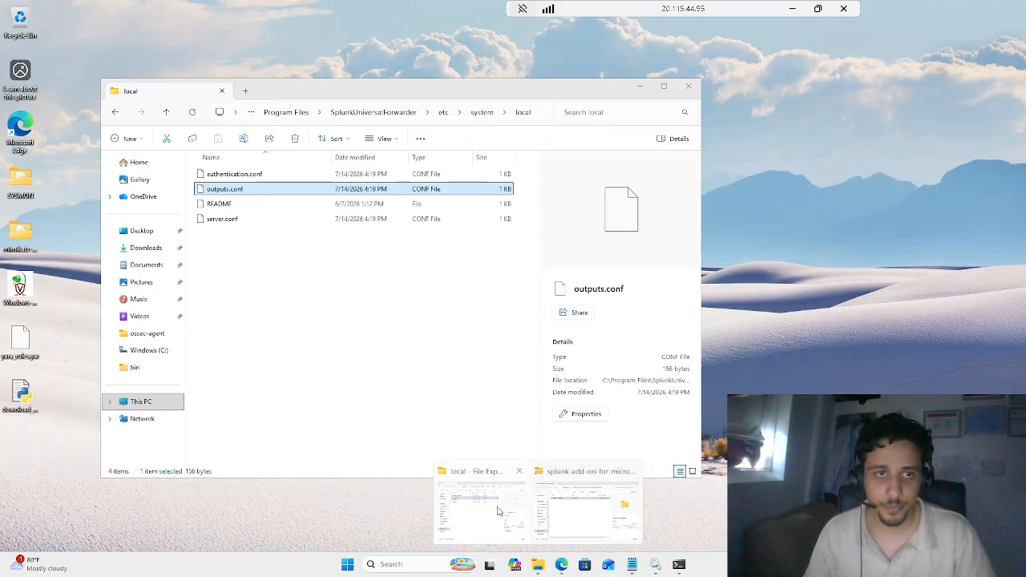
left_click(498, 510)
left_click(146, 247)
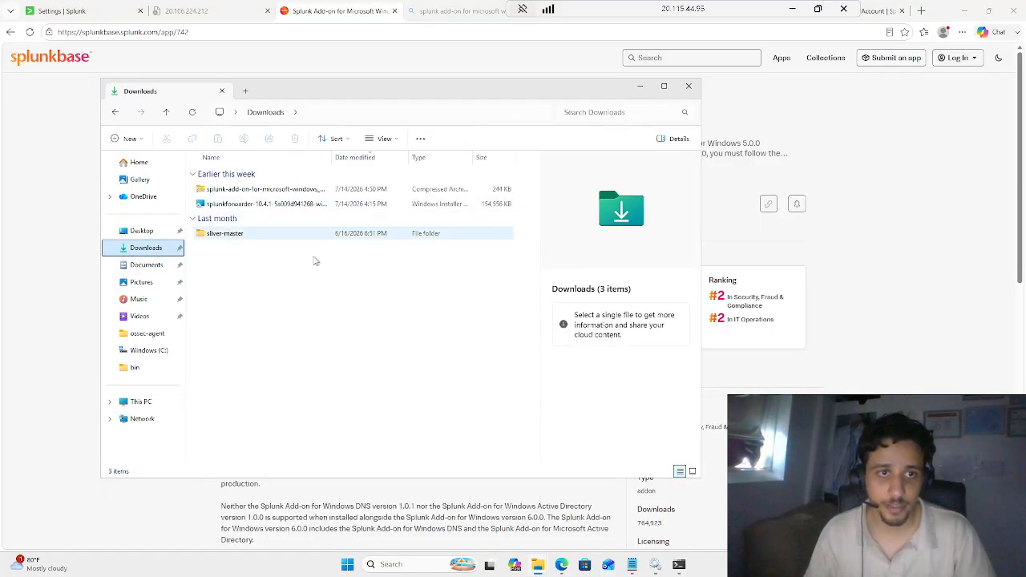
left_click(302, 192)
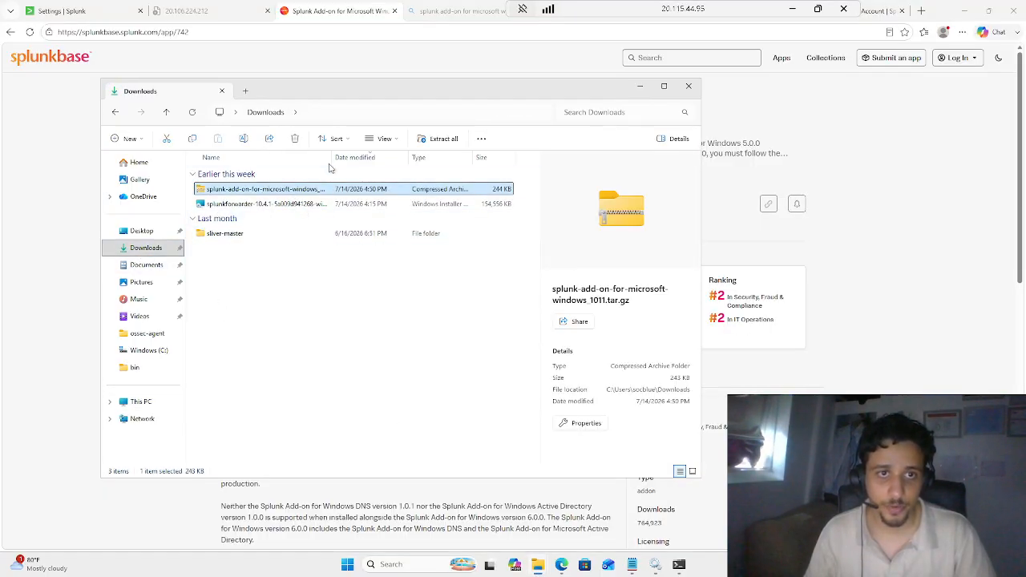
left_click(962, 32)
left_click(811, 188)
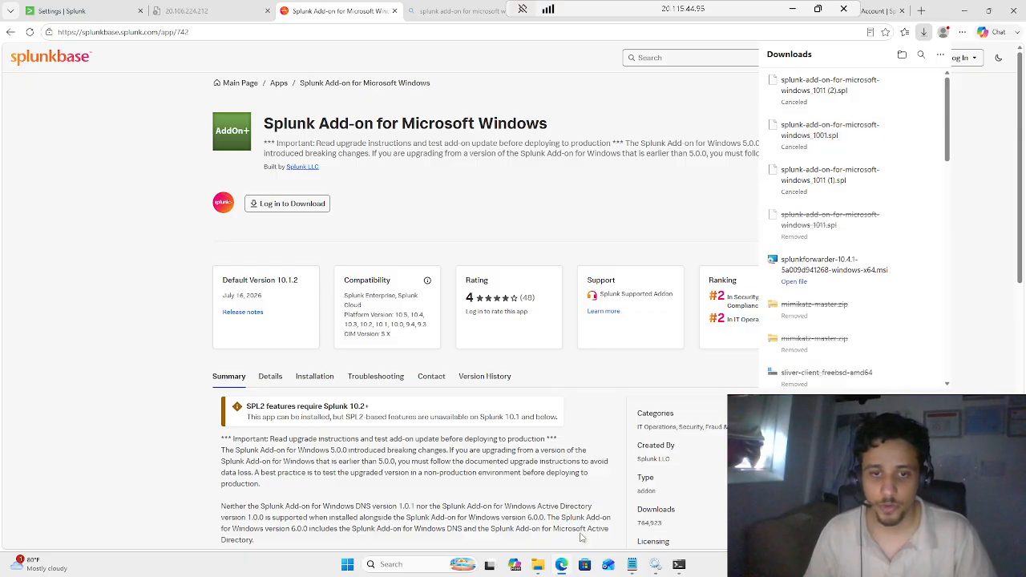
Return to the Downloads folder in File Explorer and open splunk-add-on-for-microsoft-windows_1011.tar.gz to view its contents
mouse_move(536, 567)
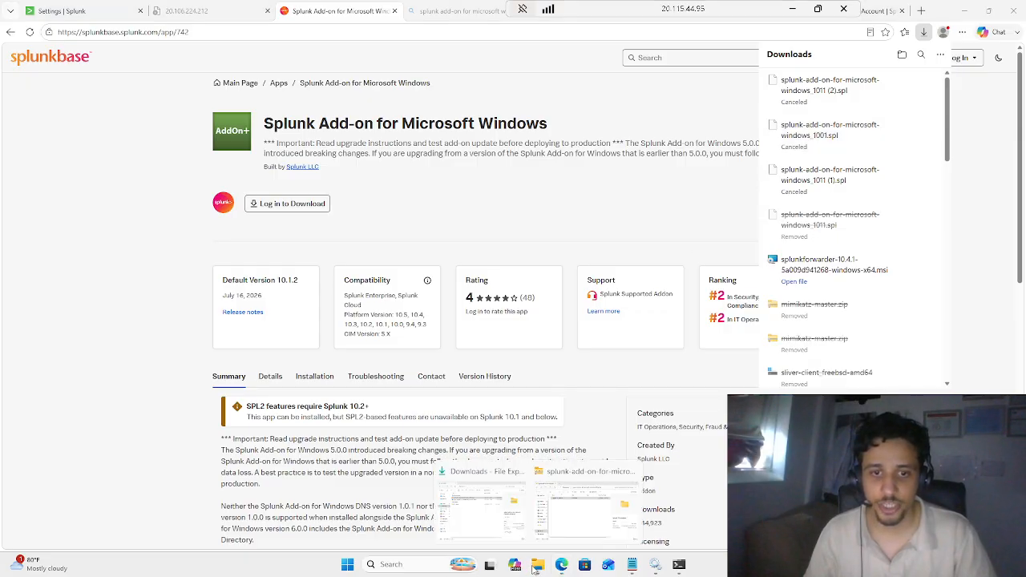
left_click(494, 533)
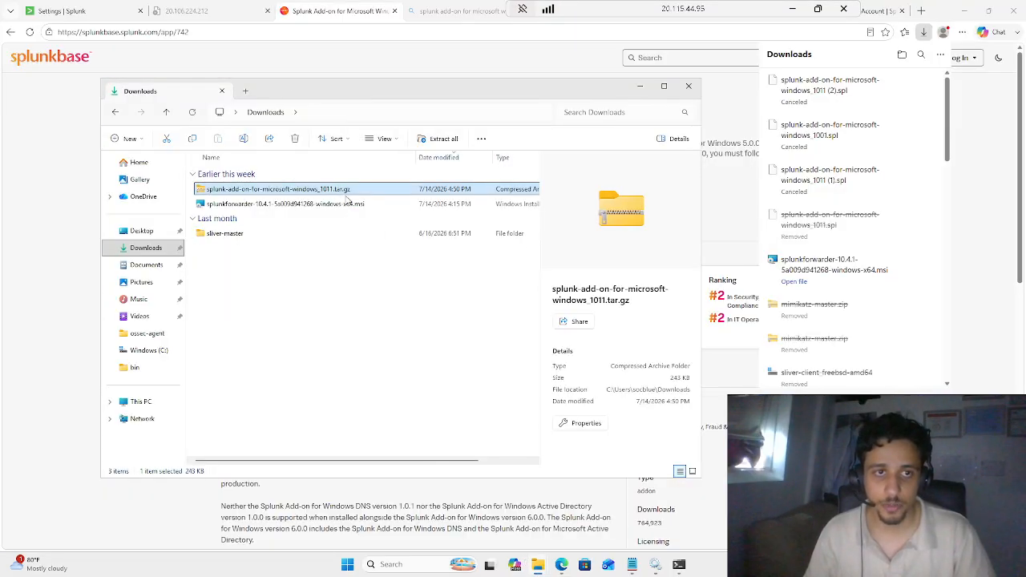
left_click(346, 195)
double_click(329, 180)
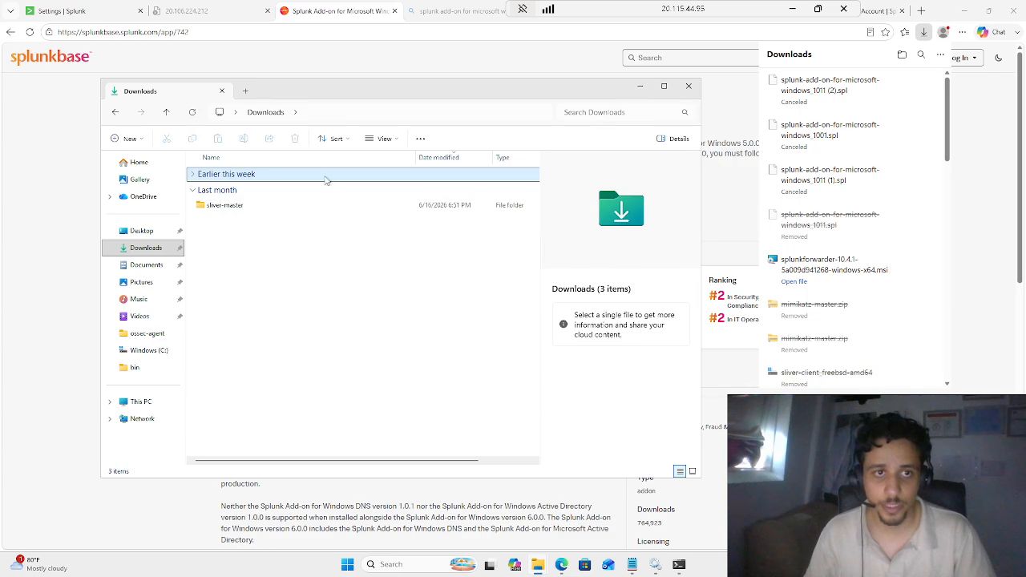
left_click(212, 174)
left_click(193, 174)
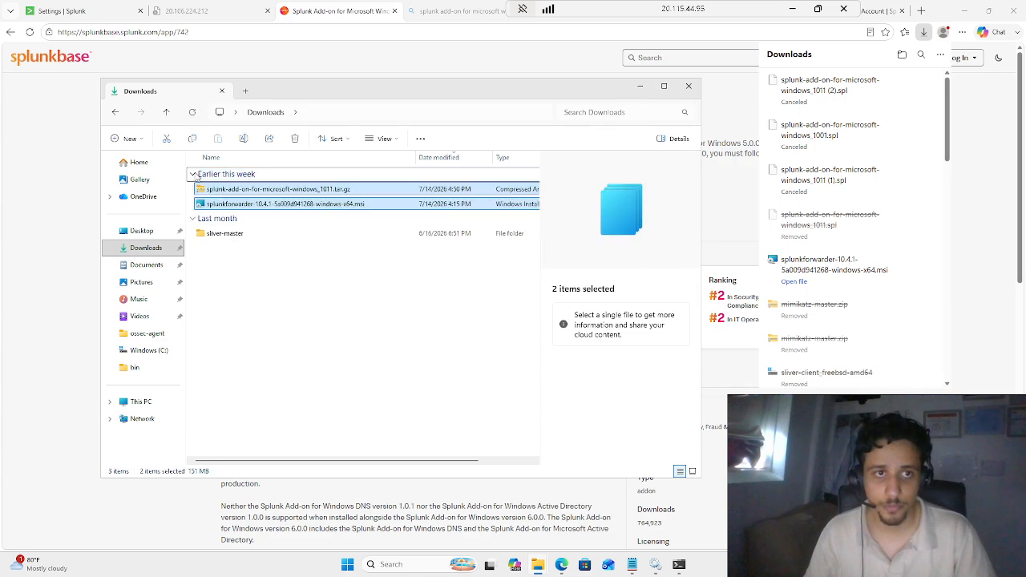
double_click(237, 189)
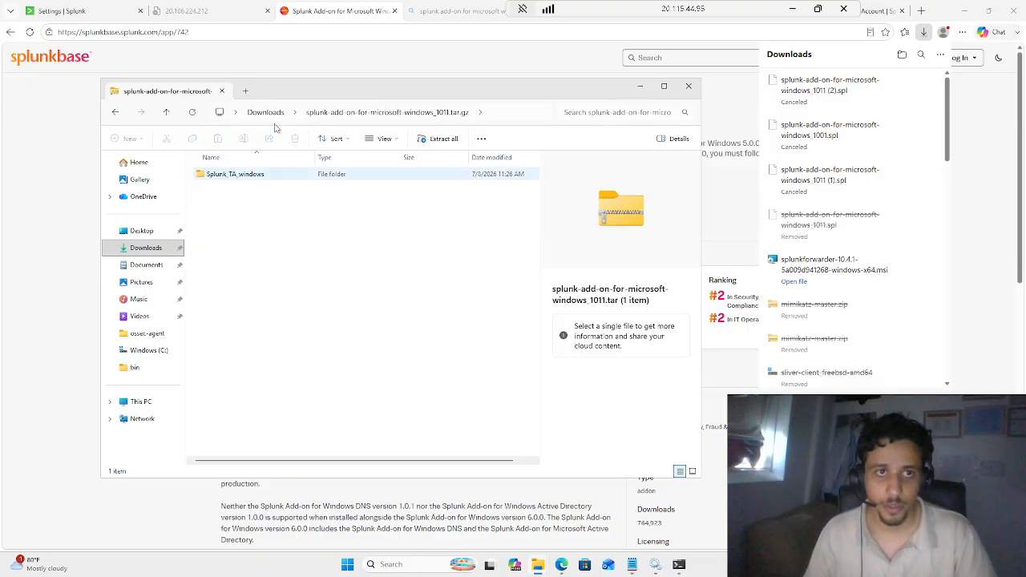
Reposition the add-on archive window and bring the second File Explorer window to the front
left_click_drag(313, 89, 465, 61)
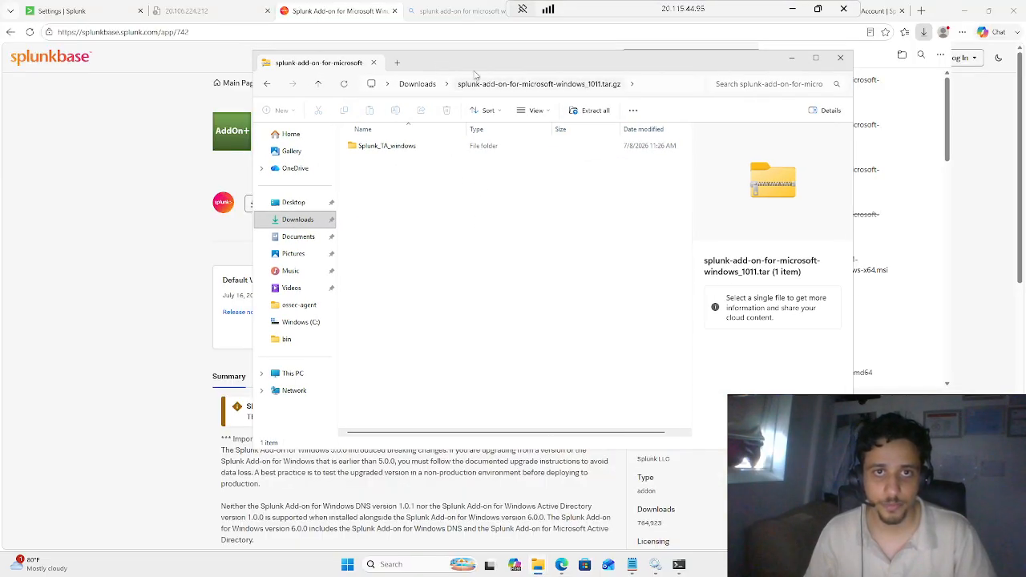
left_click_drag(473, 75, 460, 107)
mouse_move(543, 567)
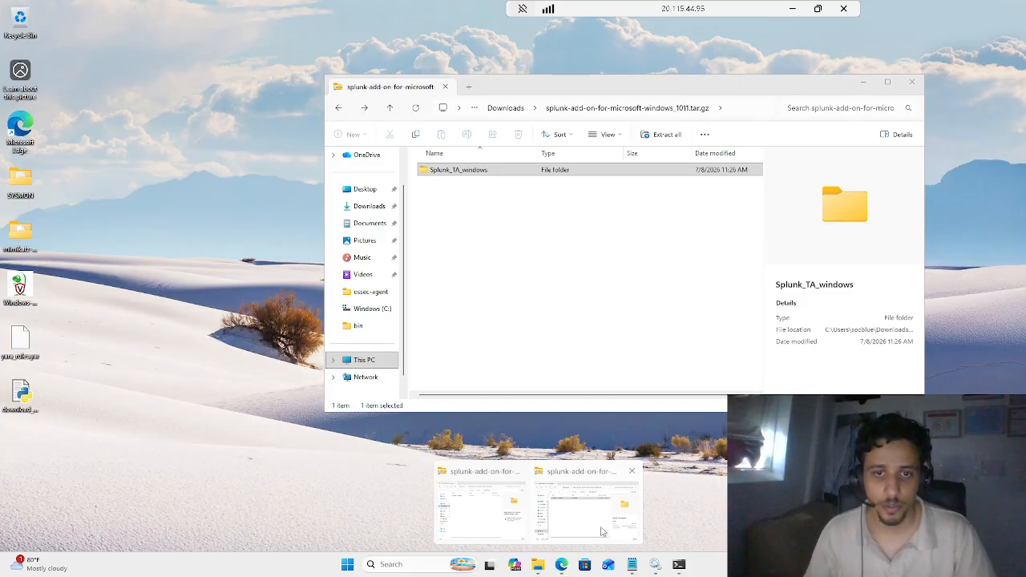
left_click(629, 503)
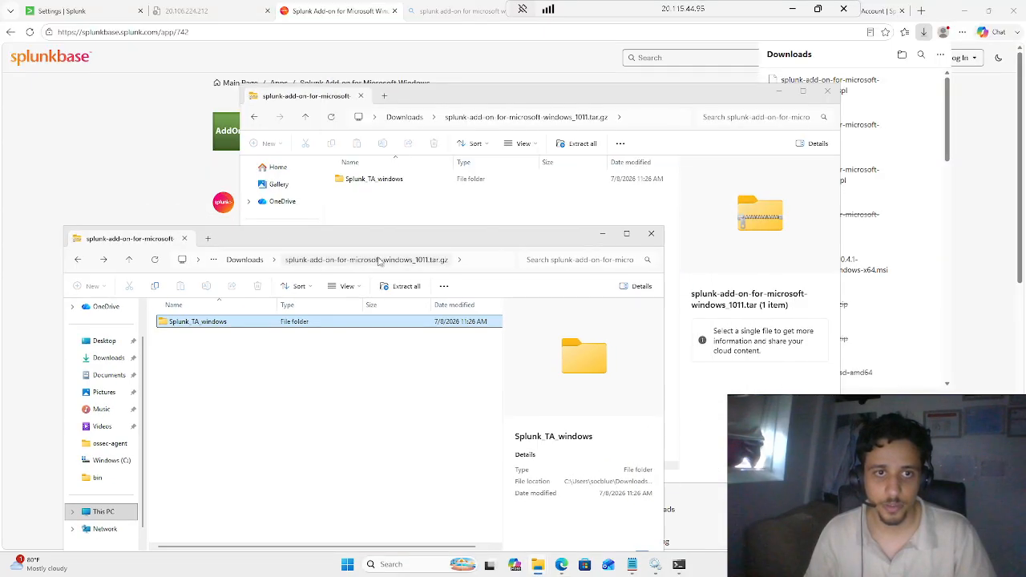
In the second File Explorer window, go to C:\Program Files\SplunkUniversalForwarder\etc\system\local
left_click(481, 260)
key("BackSpace")
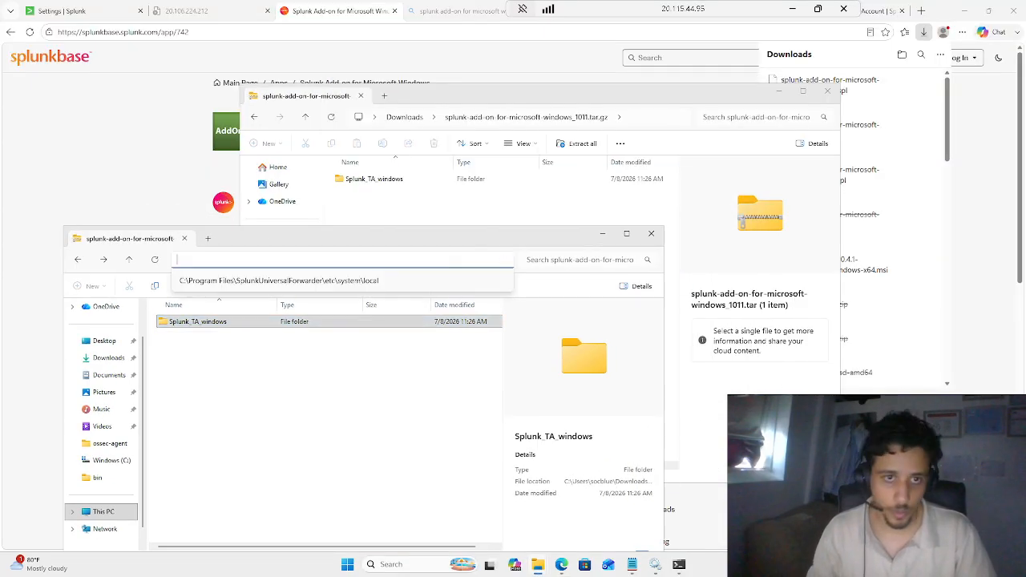
left_click(403, 285)
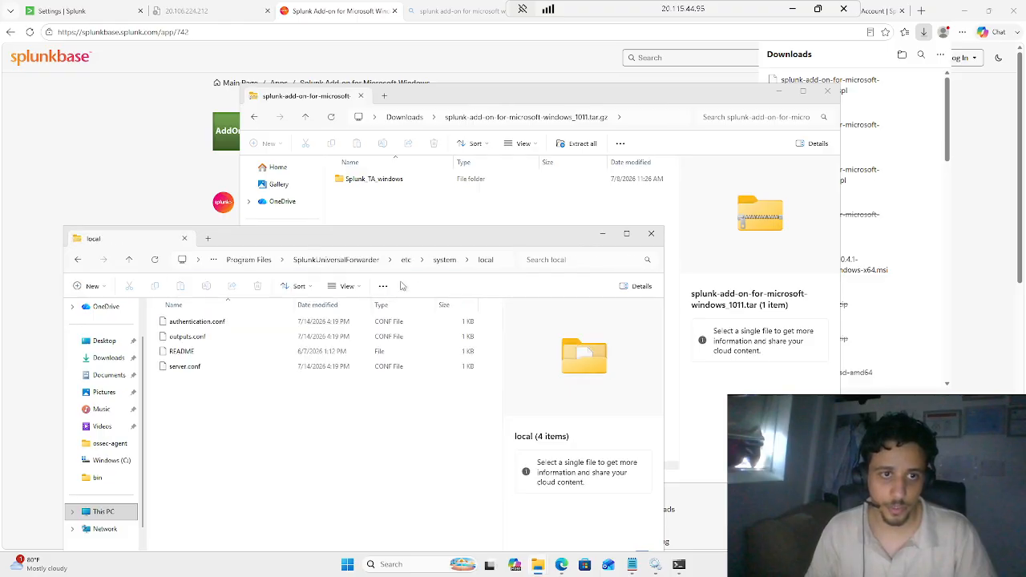
Move up to the forwarder's system folder, and navigate back to the add-on archive containing Splunk_TA_windows
left_click(497, 265)
key("ctrl+c")
left_click(502, 263)
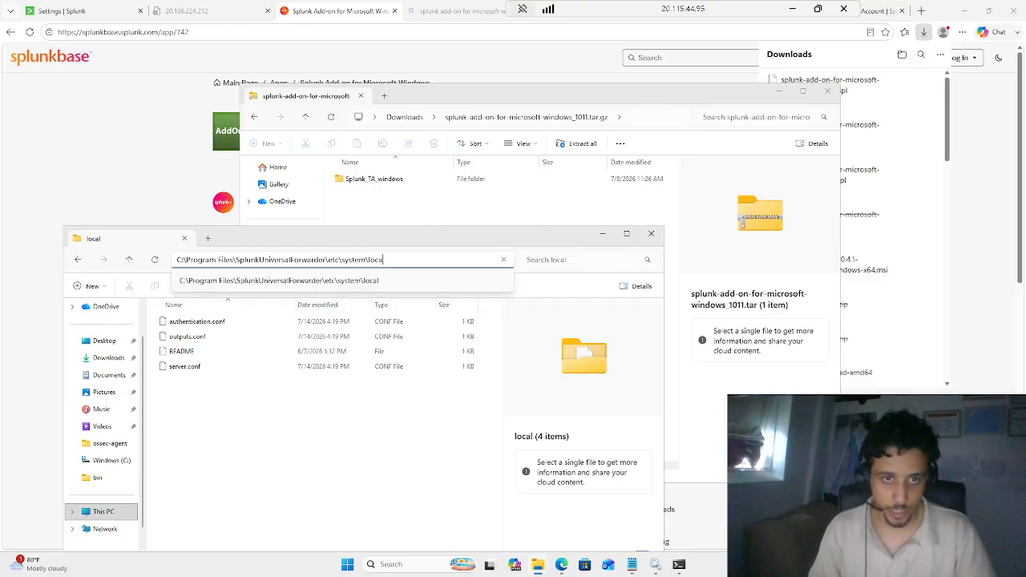
key("Return")
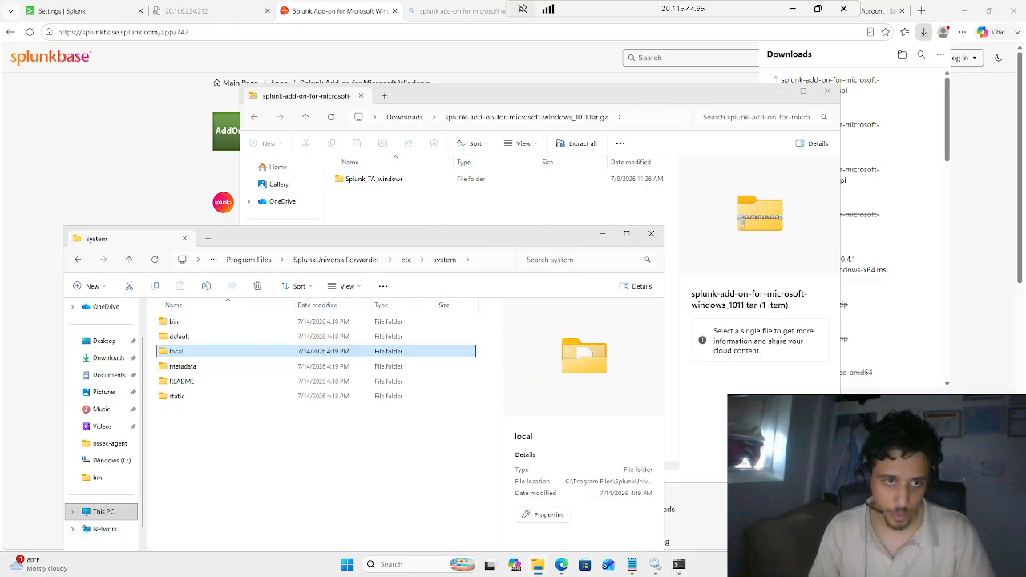
key("BackSpace")
key("BackSpace")
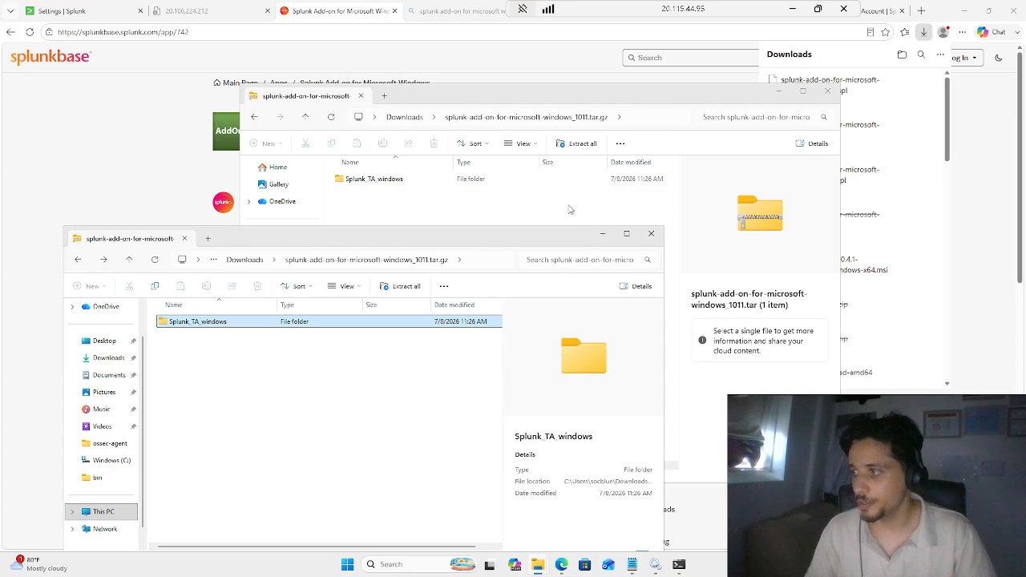
Take the remote desktop session out of full screen, reposition its window, and close it
double_click(619, 14)
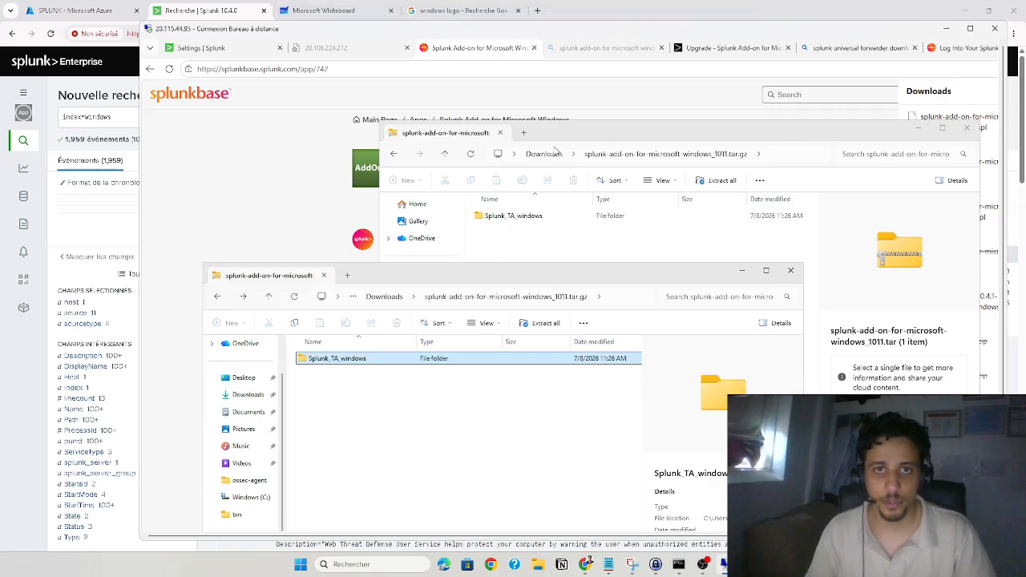
left_click_drag(415, 31, 350, 20)
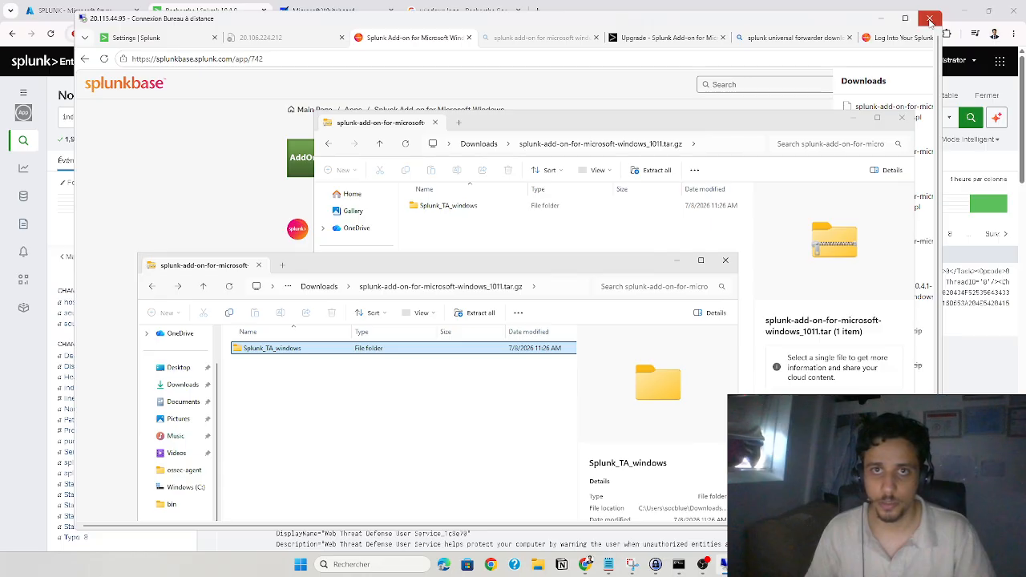
left_click(724, 564)
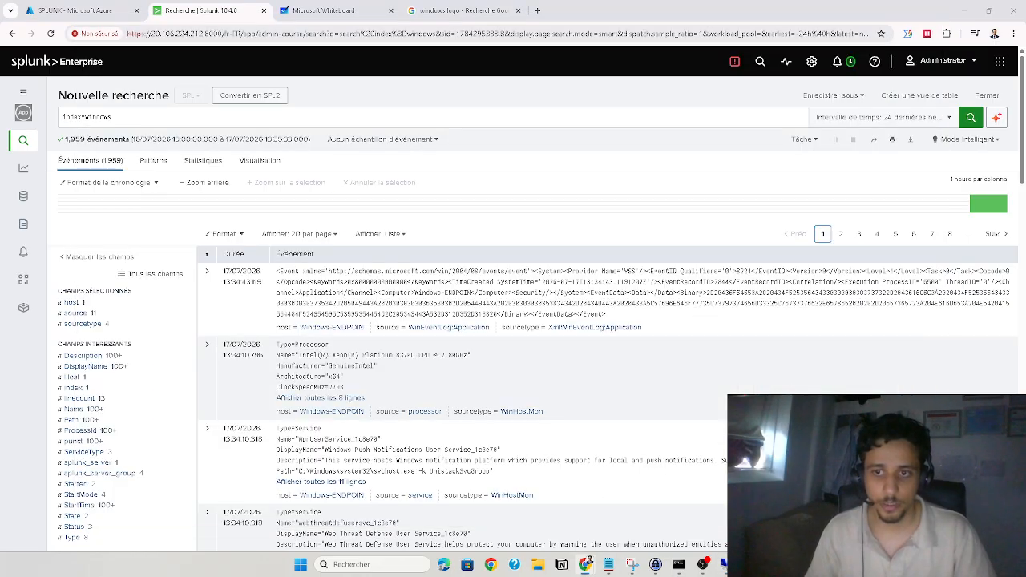
Search Windows for rdp and launch the Connexion Bureau à distance application
left_click(401, 564)
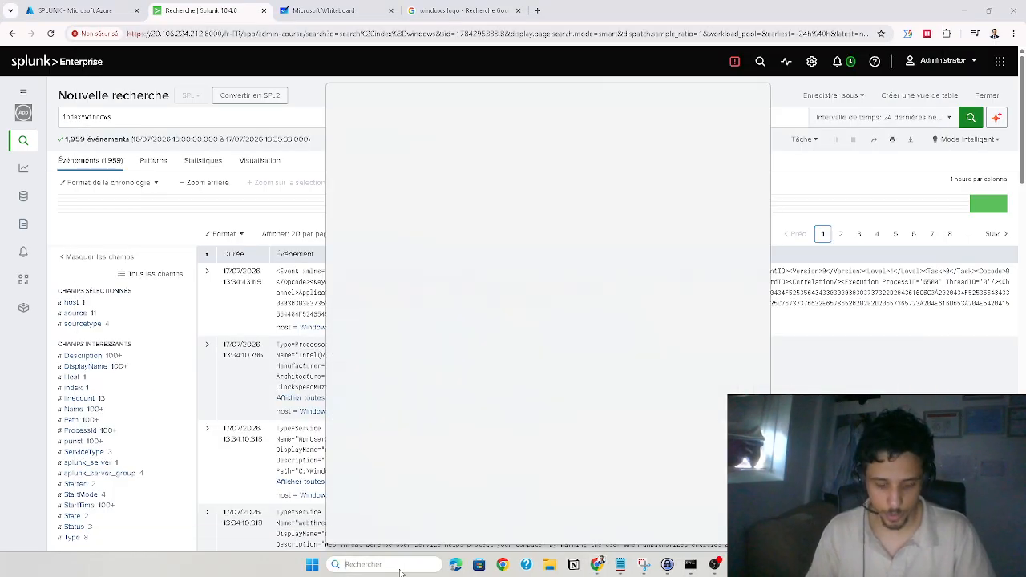
type("rdp")
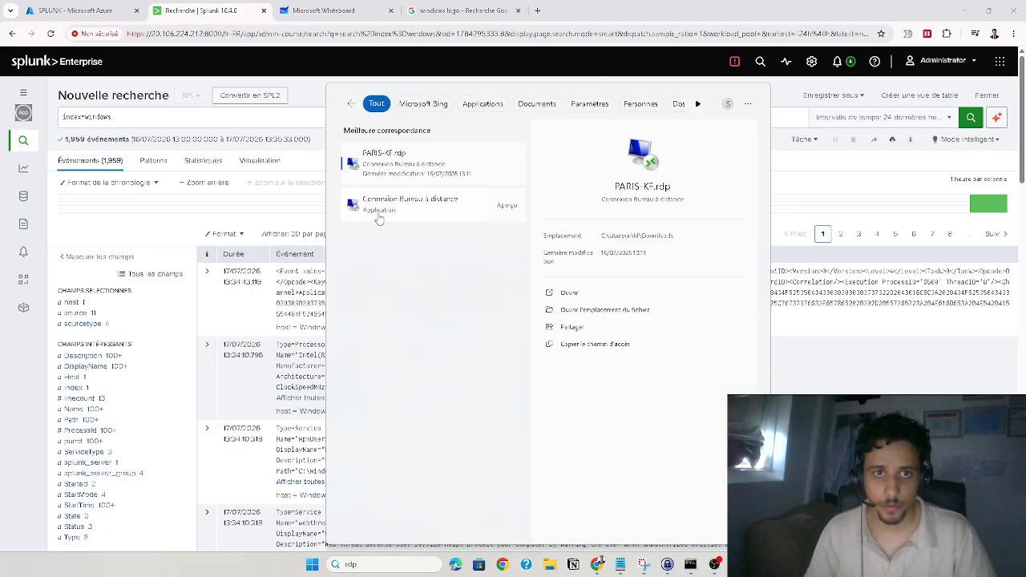
left_click(380, 213)
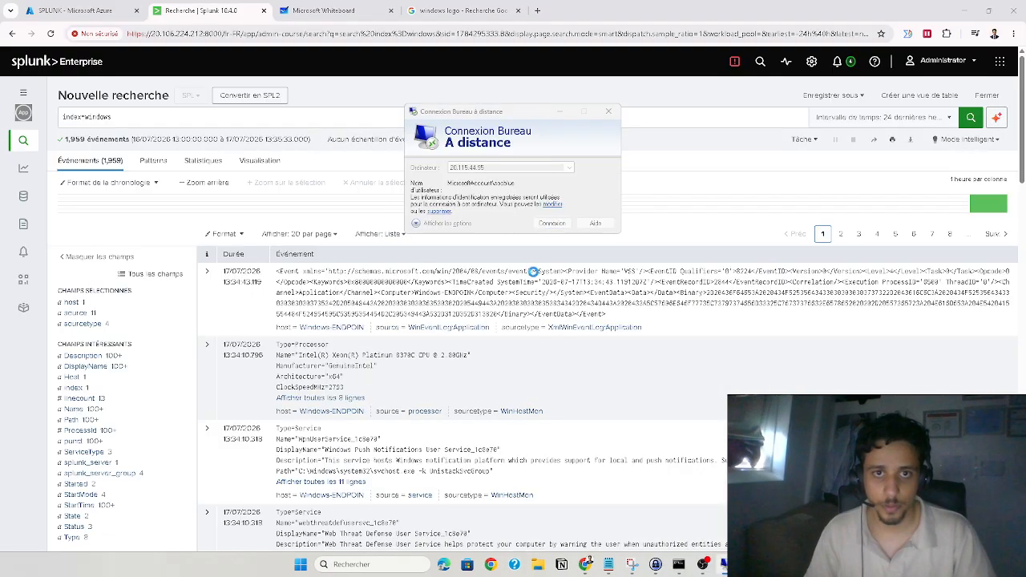
Enter the account password at the Windows sign-in request and reconnect to the remote machine 20.115.44.95
left_click(655, 564)
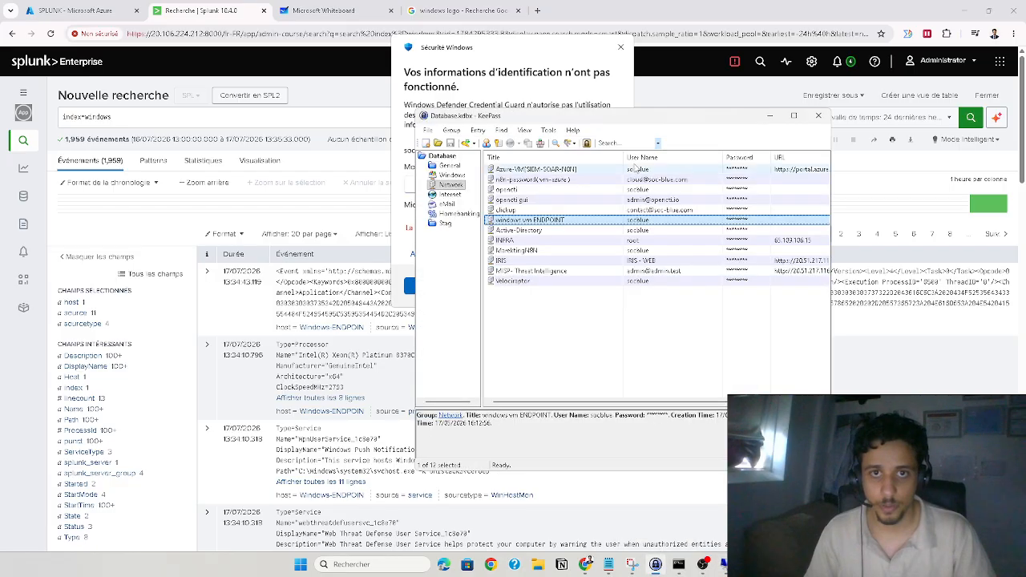
left_click(656, 564)
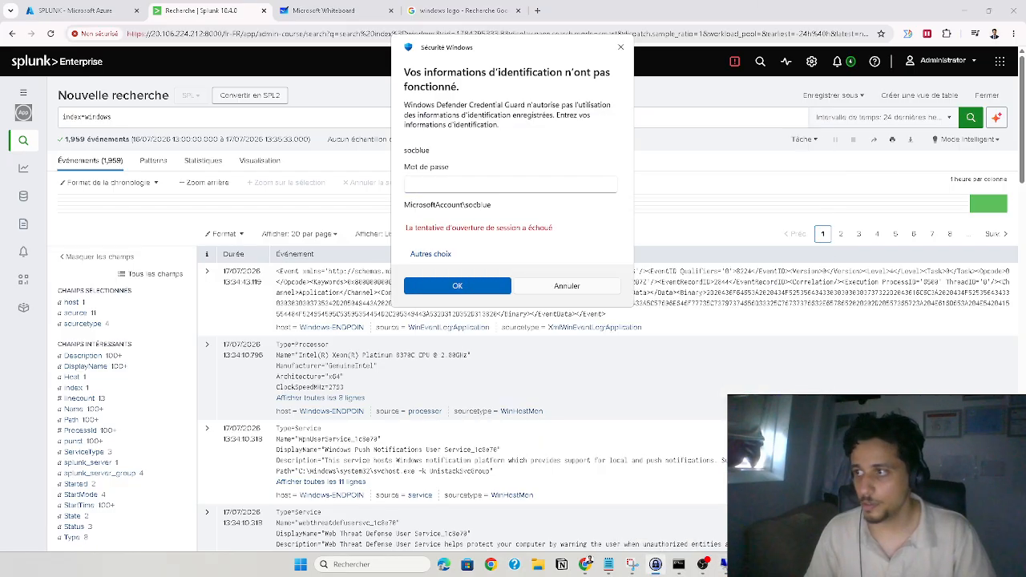
left_click(453, 185)
key("ctrl+v")
key("Return")
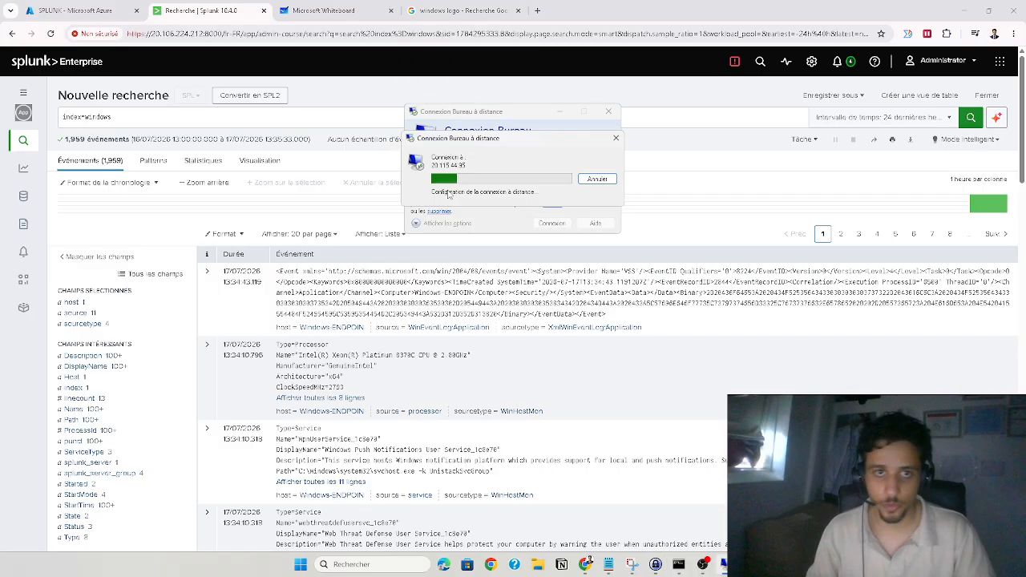
left_click(545, 262)
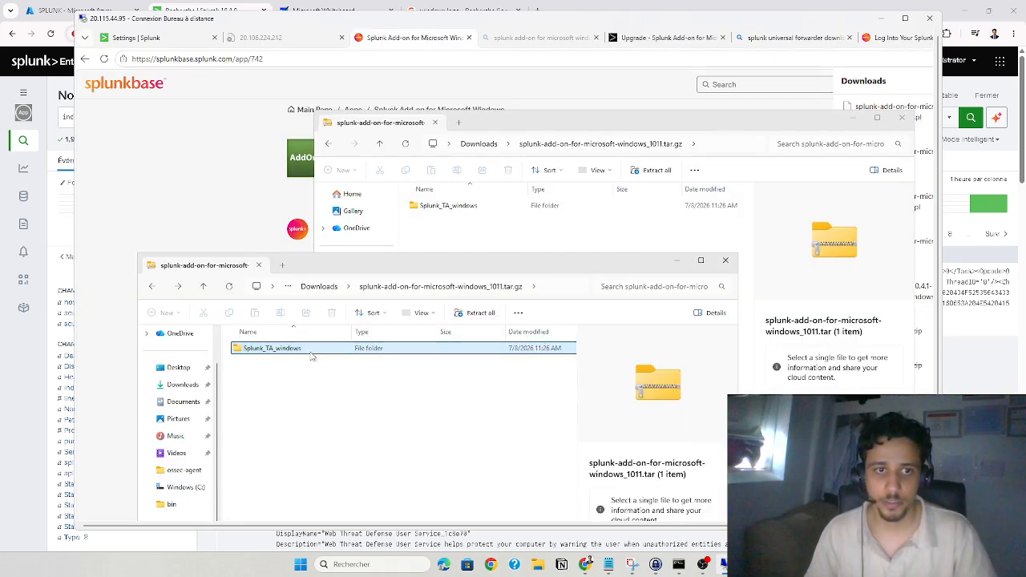
In the front File Explorer window, go to C:\Program Files\SplunkUniversalForwarder\etc\system, and from there to the etc\apps folder
left_click(553, 289)
key("ctrl+v")
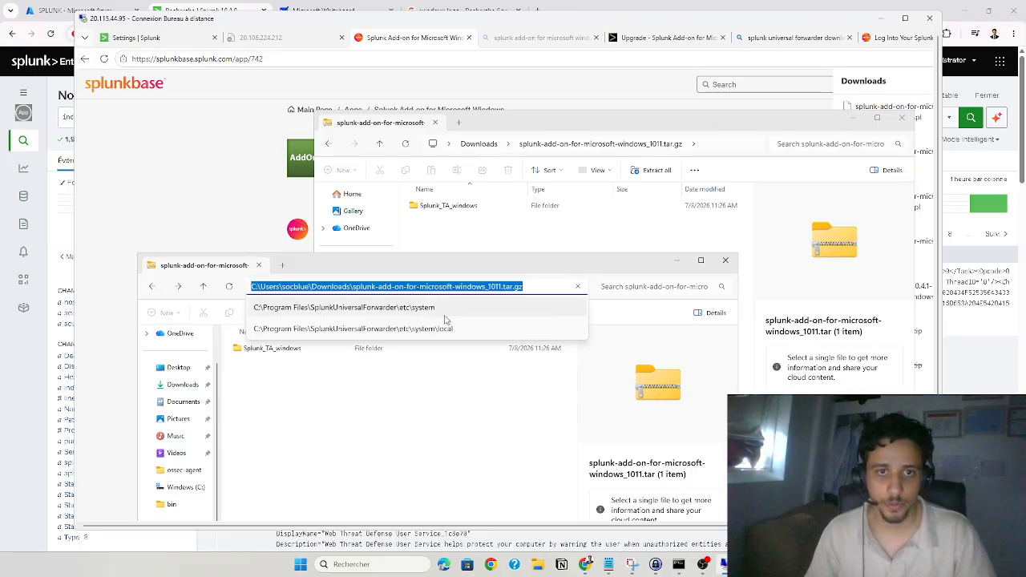
key("Return")
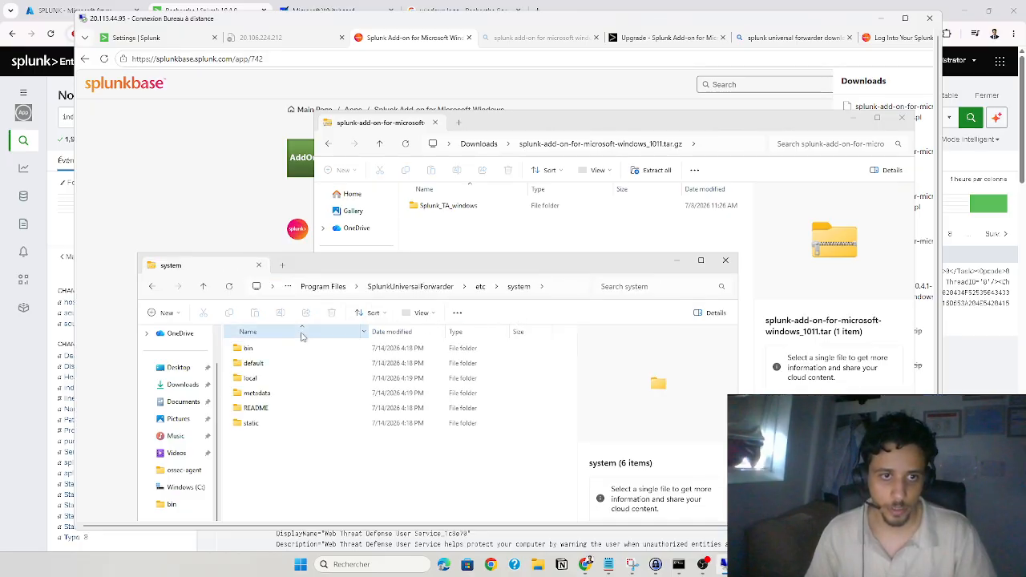
left_click(481, 291)
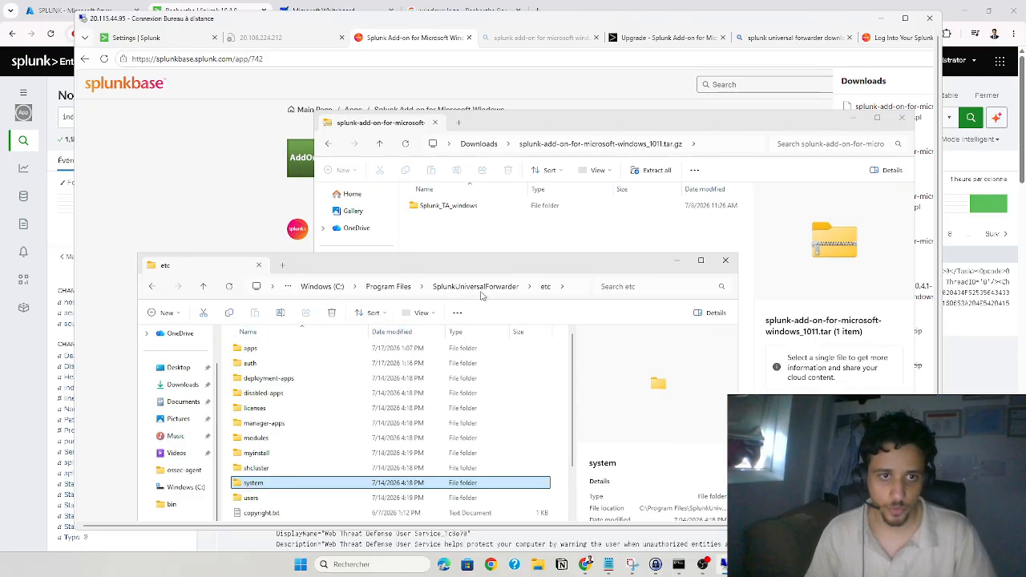
double_click(297, 348)
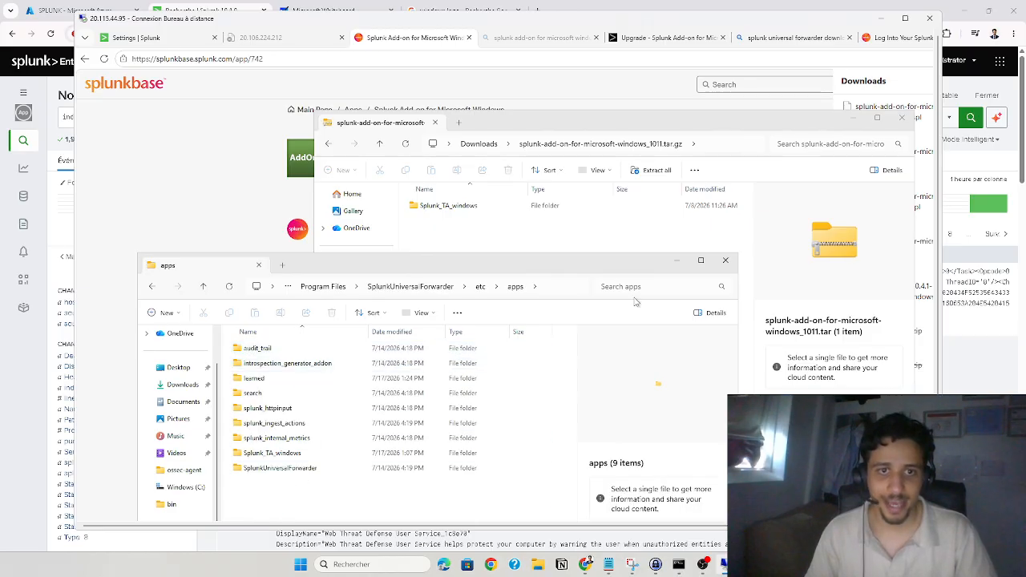
Open the default folder inside Splunk_TA_windows and move the File Explorer window higher
double_click(303, 452)
left_click_drag(347, 264, 354, 193)
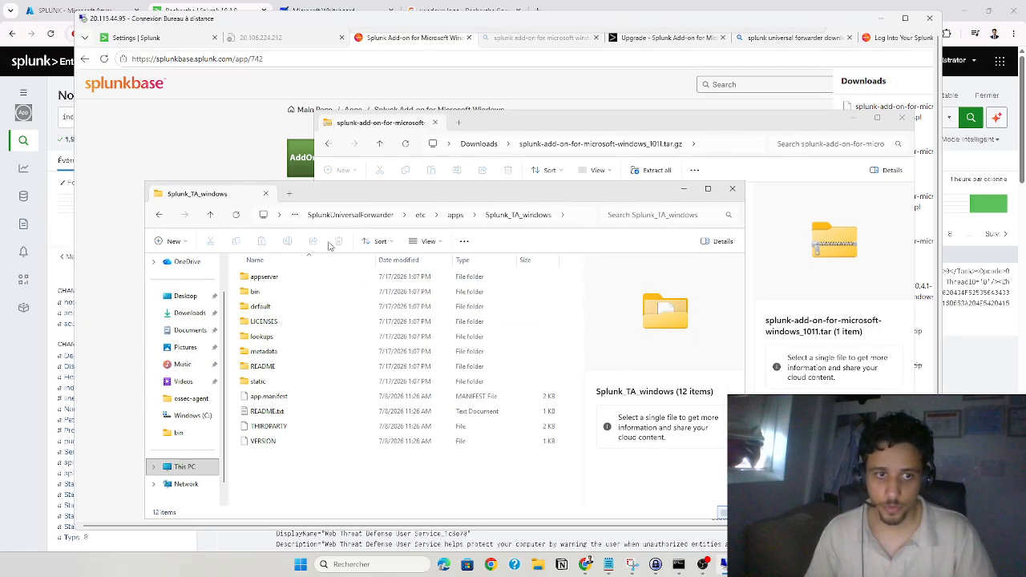
double_click(282, 310)
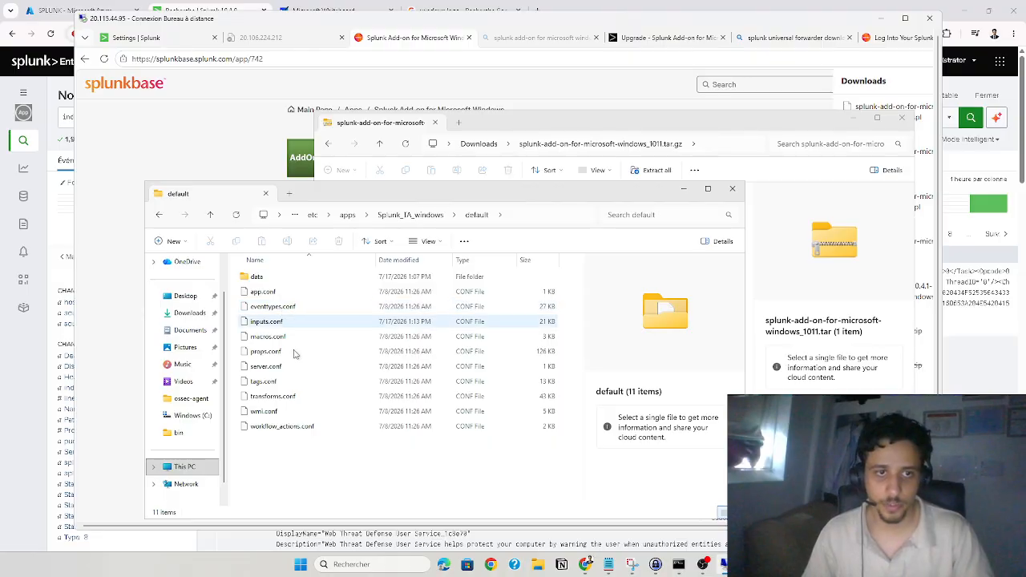
Open the add-on's inputs.conf in Notepad and highlight the disabled value in the WinEventLog://DNS Server stanza
left_click(256, 327)
right_click(255, 329)
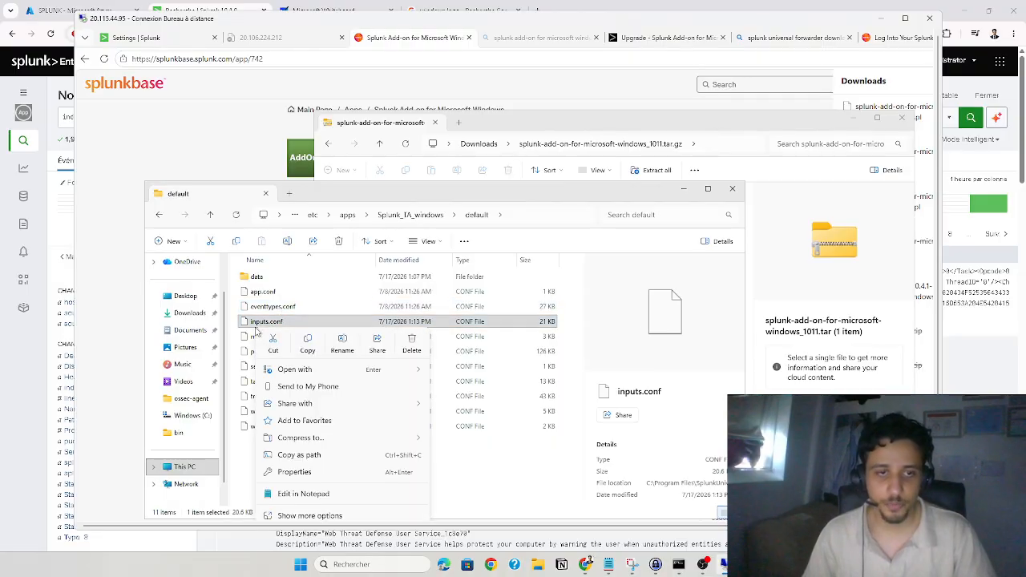
left_click(315, 495)
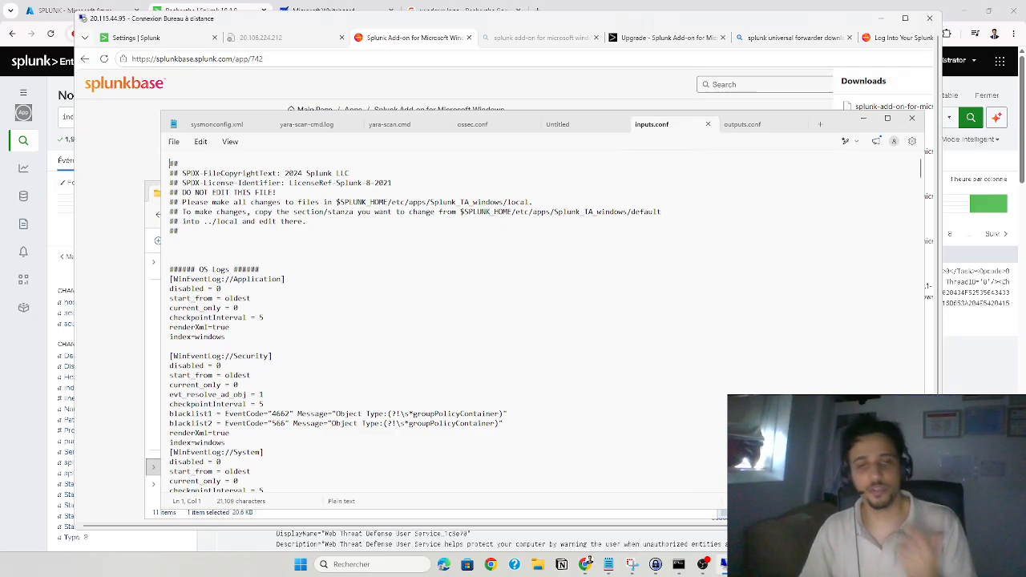
scroll(545, 321, "down", 15)
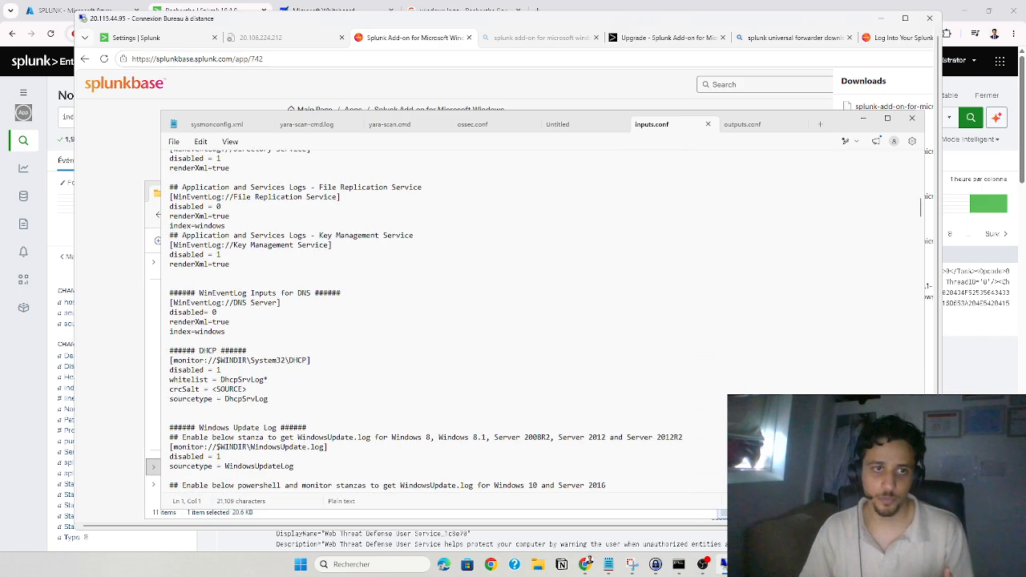
double_click(214, 312)
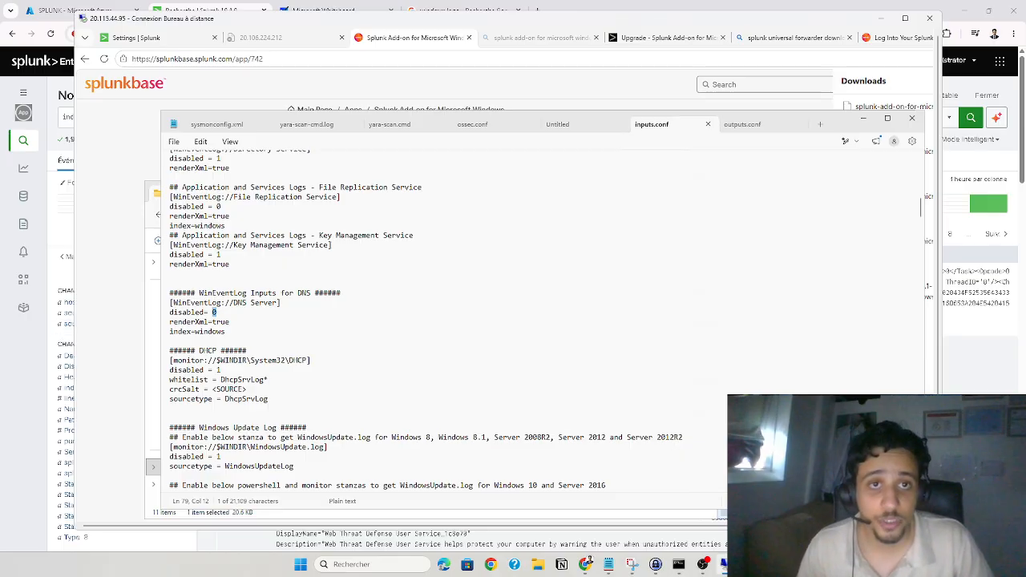
Maximize the remote session and open the Indexes page in Splunk's settings
left_click(903, 17)
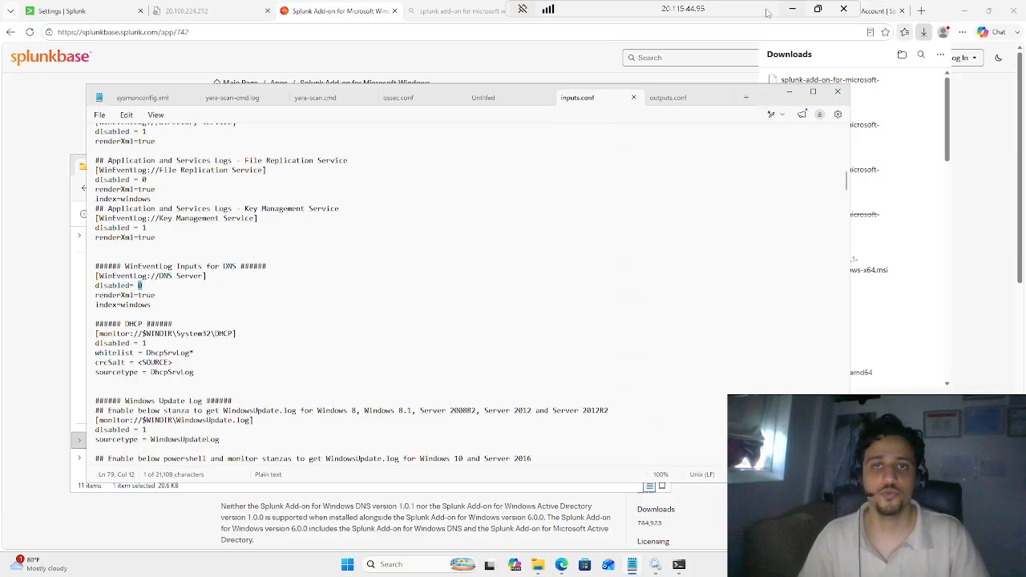
left_click(132, 7)
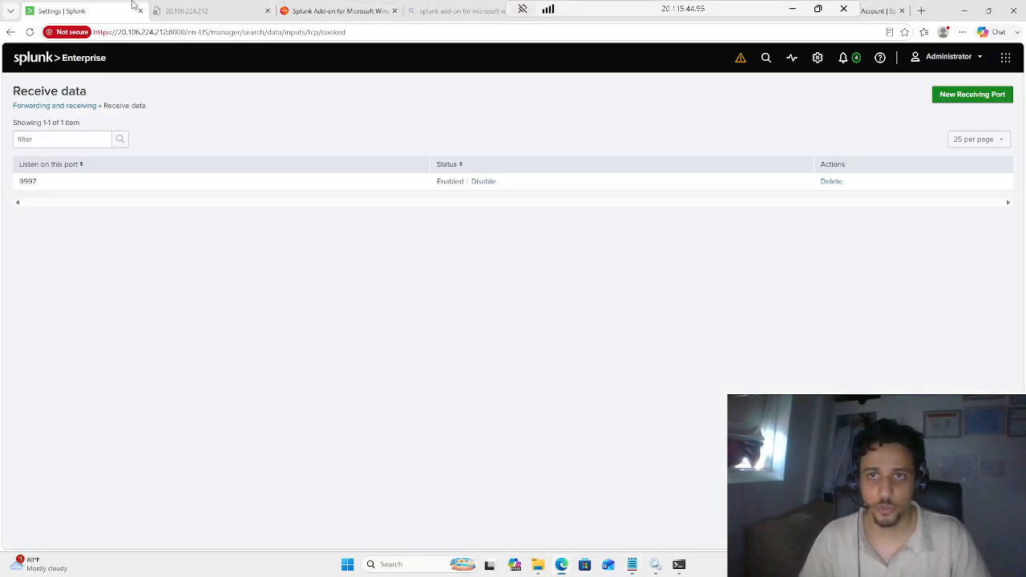
left_click(818, 57)
scroll(757, 346, "down", 4)
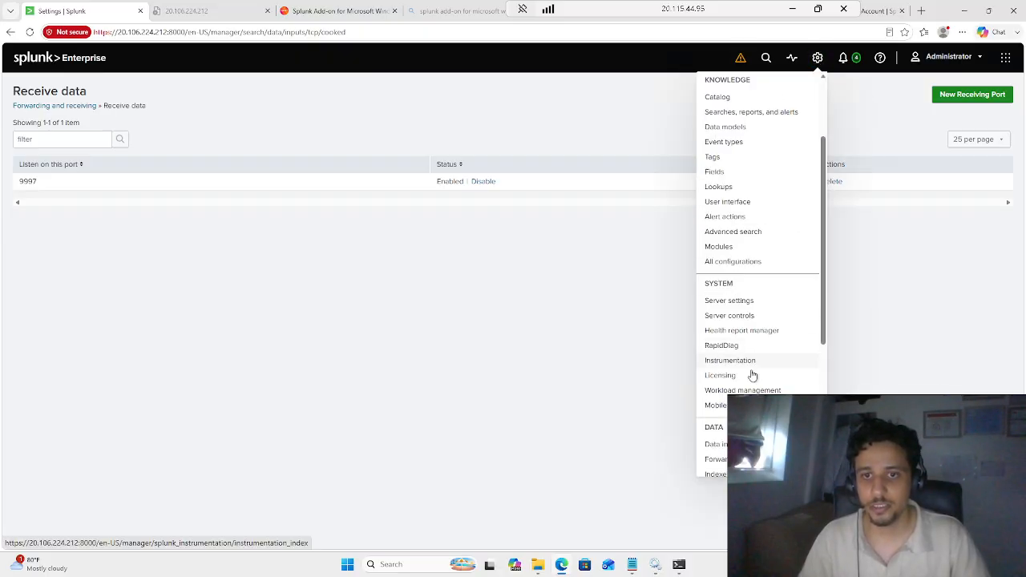
left_click(719, 313)
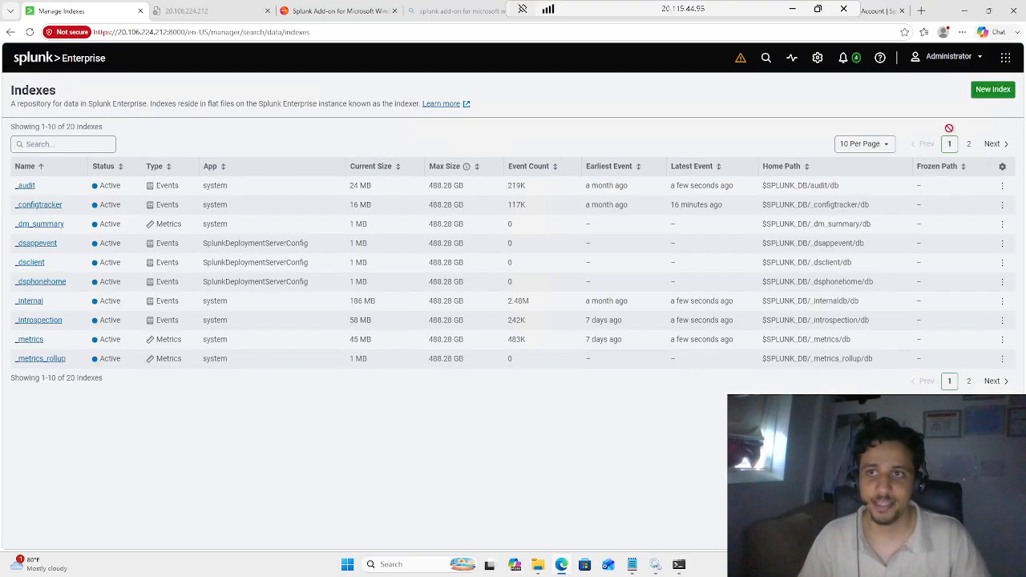
Show 100 indexes per page and review the list down to the windows index
left_click(859, 144)
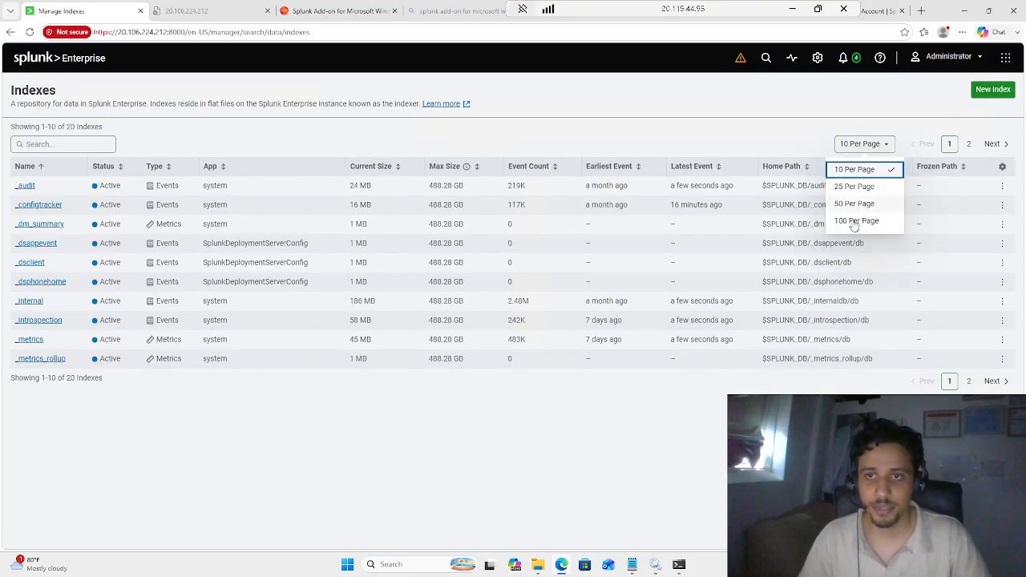
left_click(863, 221)
scroll(62, 436, "down", 1)
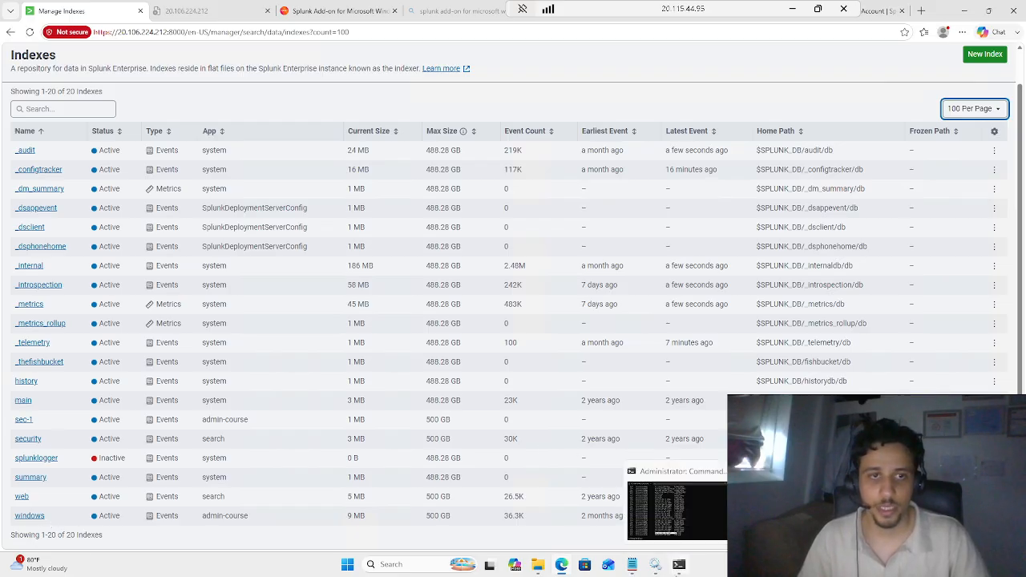
Switch to the Splunk server's terminal on the local machine and list the command history
left_click(679, 564)
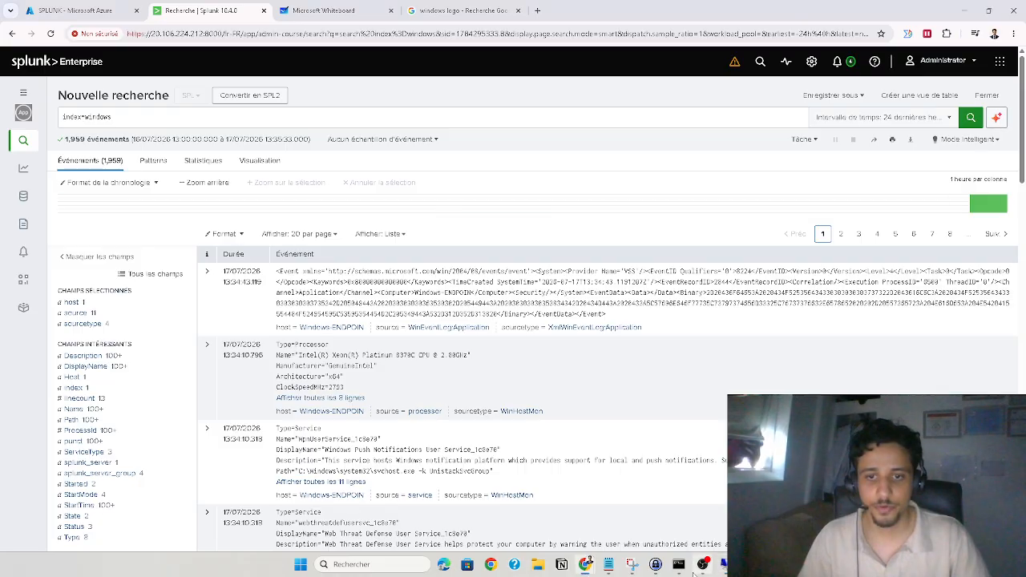
left_click(678, 564)
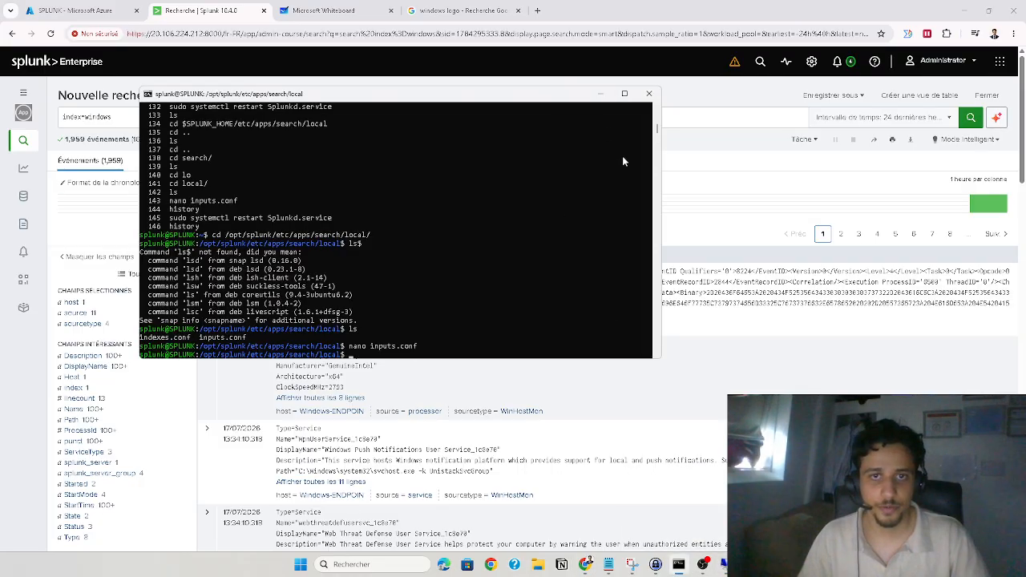
left_click(394, 331)
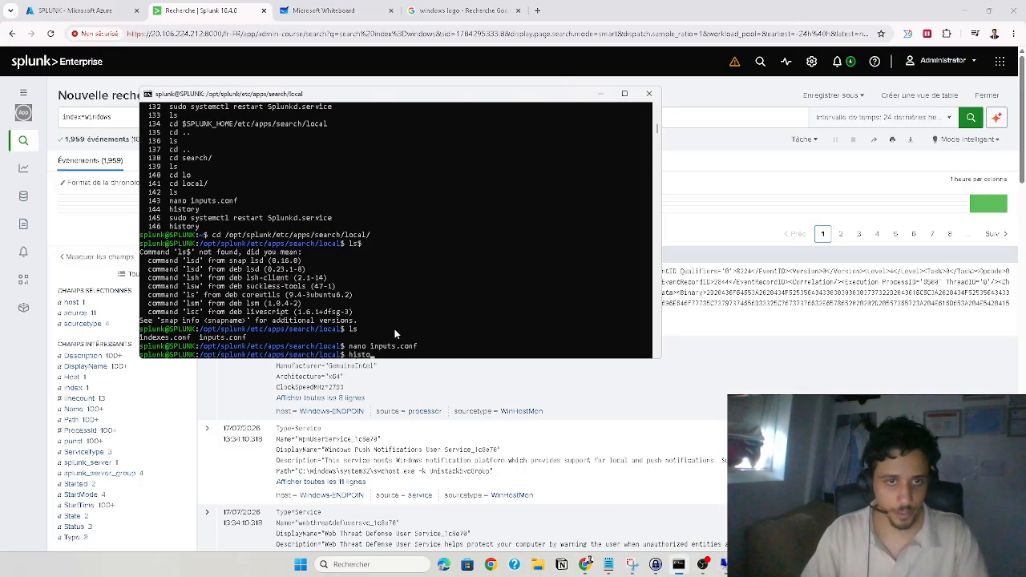
type("ry")
key("Return")
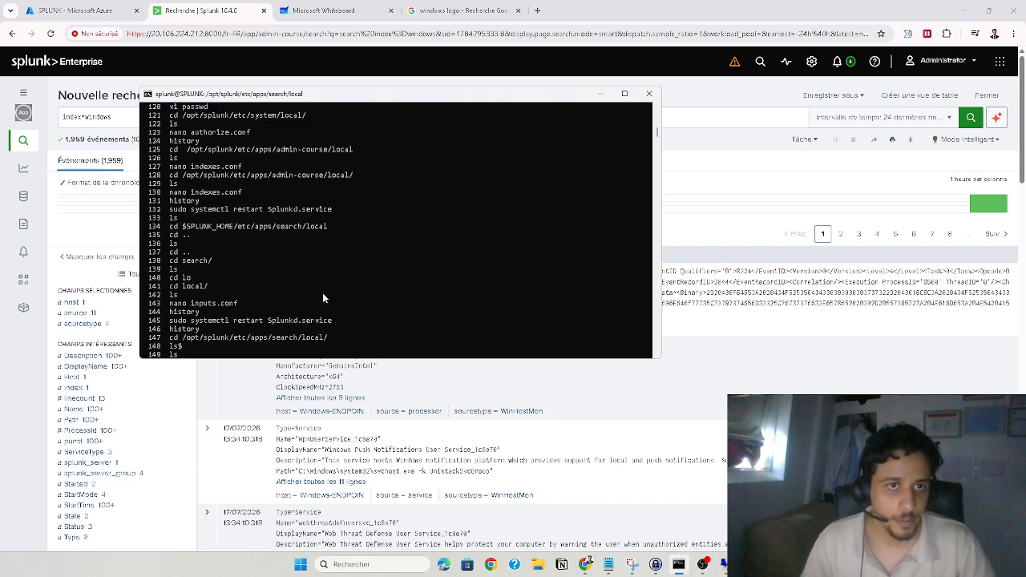
Reuse the earlier cd command to enter /opt/splunk/etc/apps/admin-course/local and list its files
scroll(323, 298, "up", 1)
left_click_drag(170, 178, 353, 183)
right_click(353, 182)
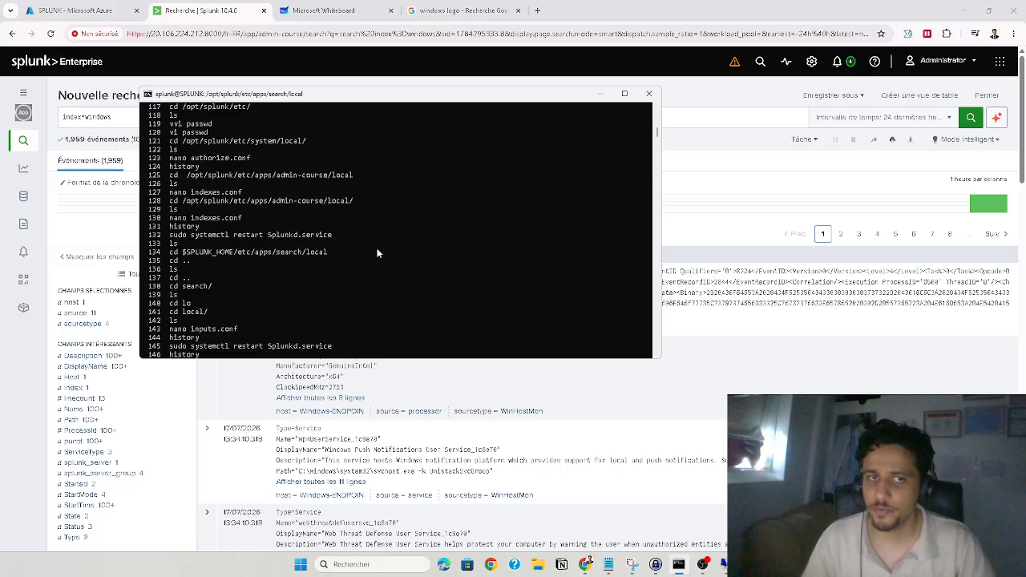
right_click(375, 256)
key("Return")
type("ls")
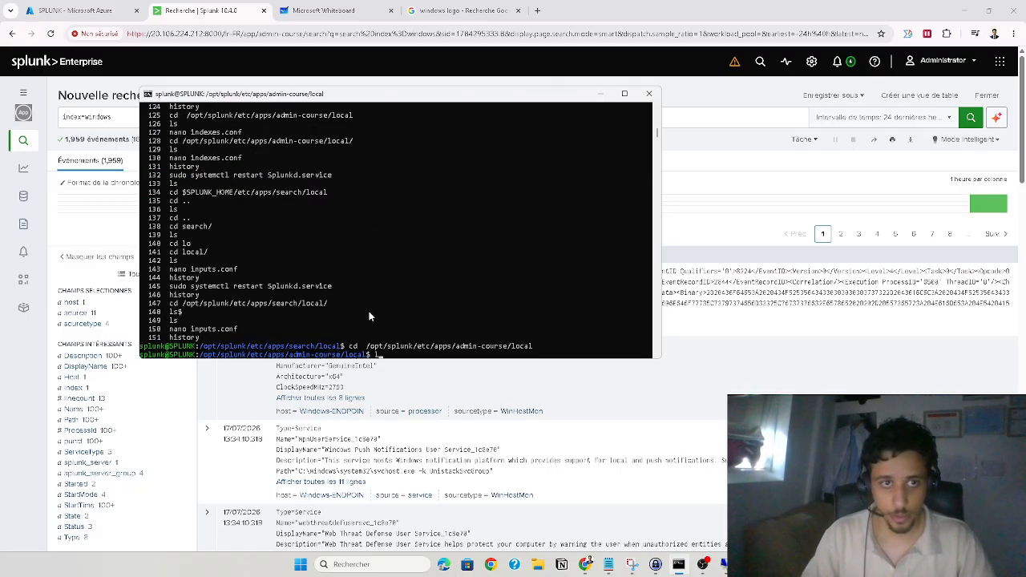
key("Return")
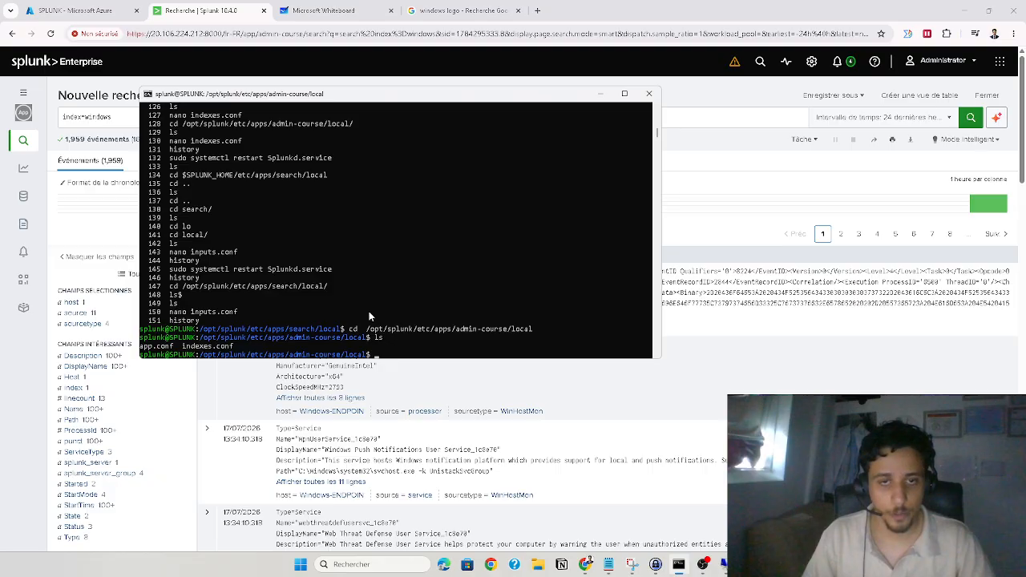
type("c")
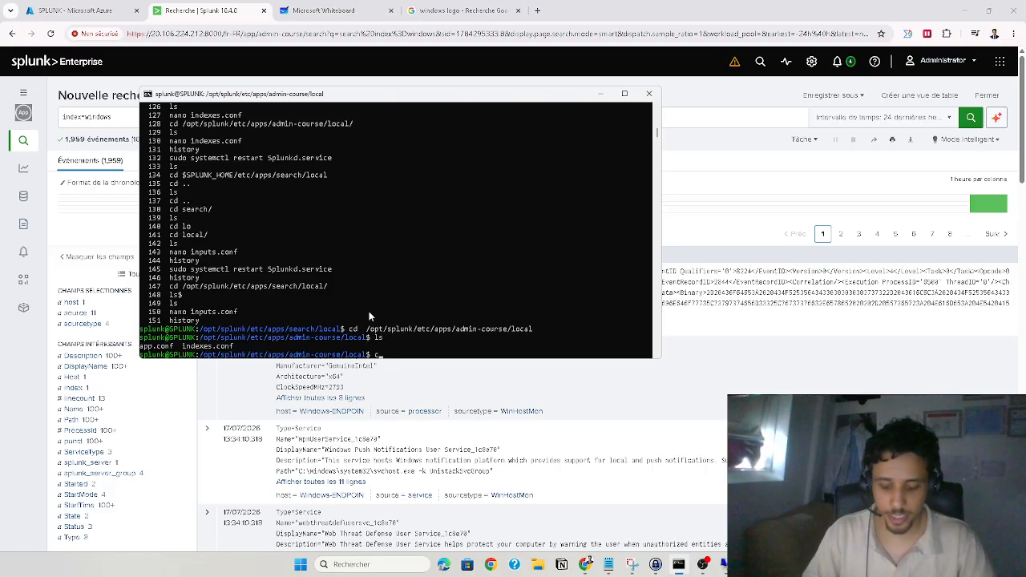
type("d l")
key("BackSpace")
key("BackSpace")
key("BackSpace")
key("BackSpace")
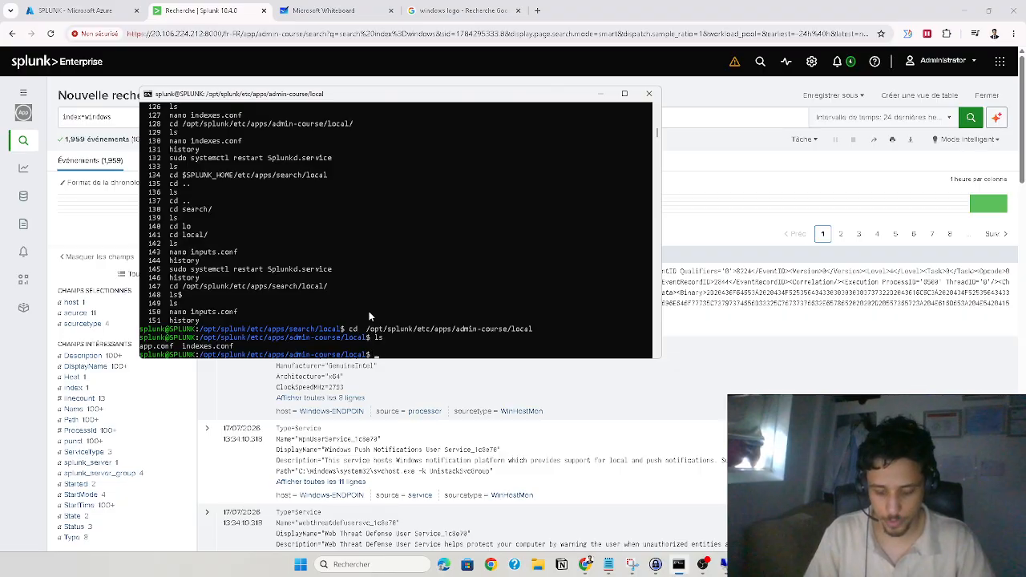
Open indexes.conf in nano, review the [windows] stanza's paths and disabled setting, and leave the editor
type("nano indexes.conf")
key("Return")
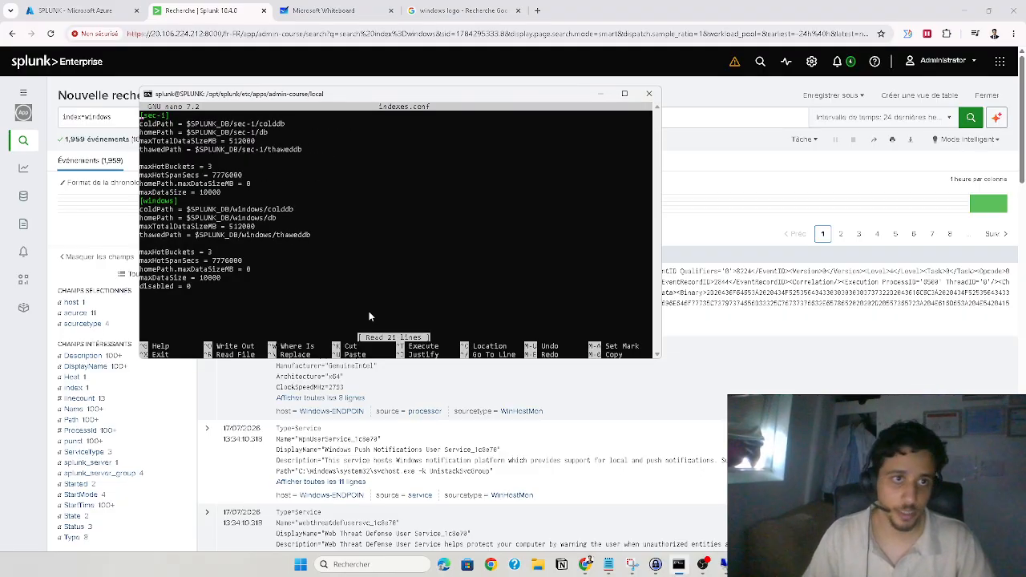
left_click_drag(205, 287, 130, 289)
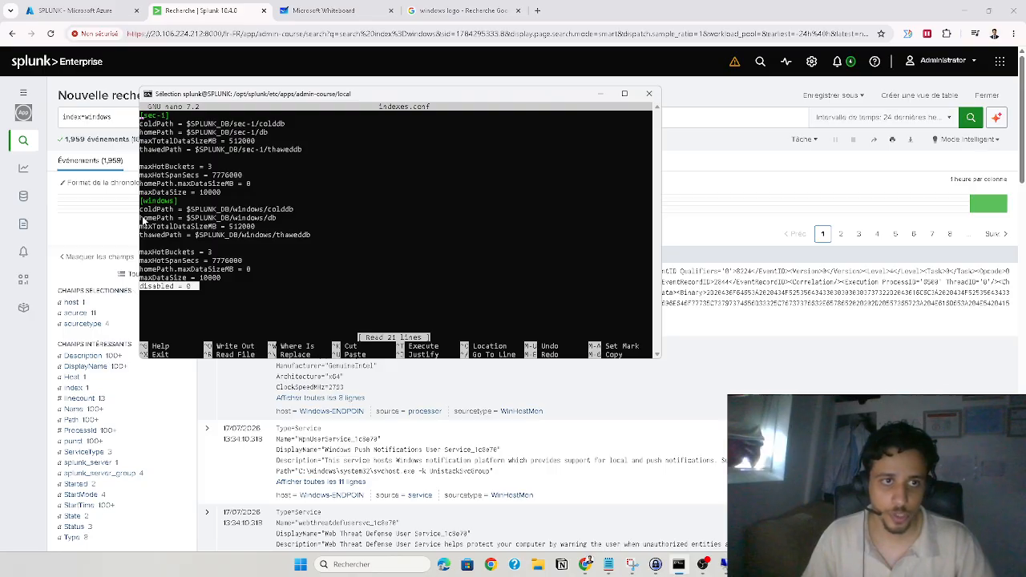
left_click_drag(157, 227, 246, 229)
left_click_drag(214, 288, 139, 195)
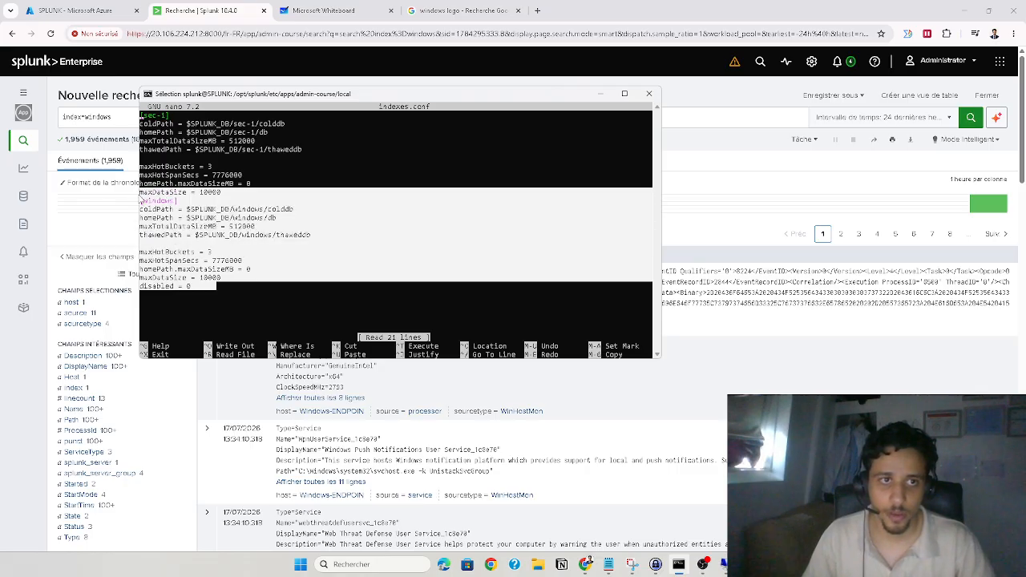
left_click_drag(225, 195, 142, 126)
left_click(235, 305)
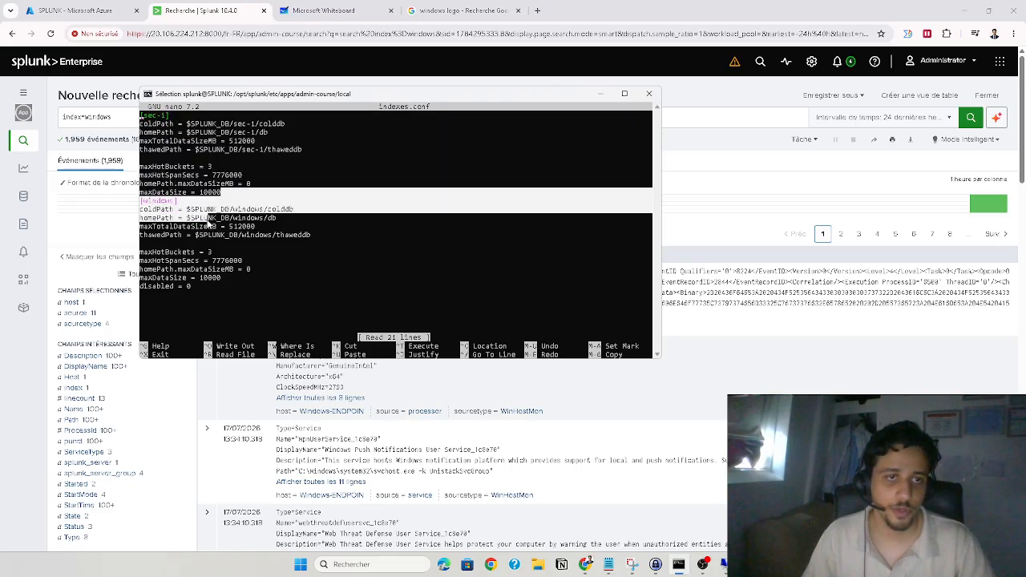
left_click_drag(230, 209, 248, 219)
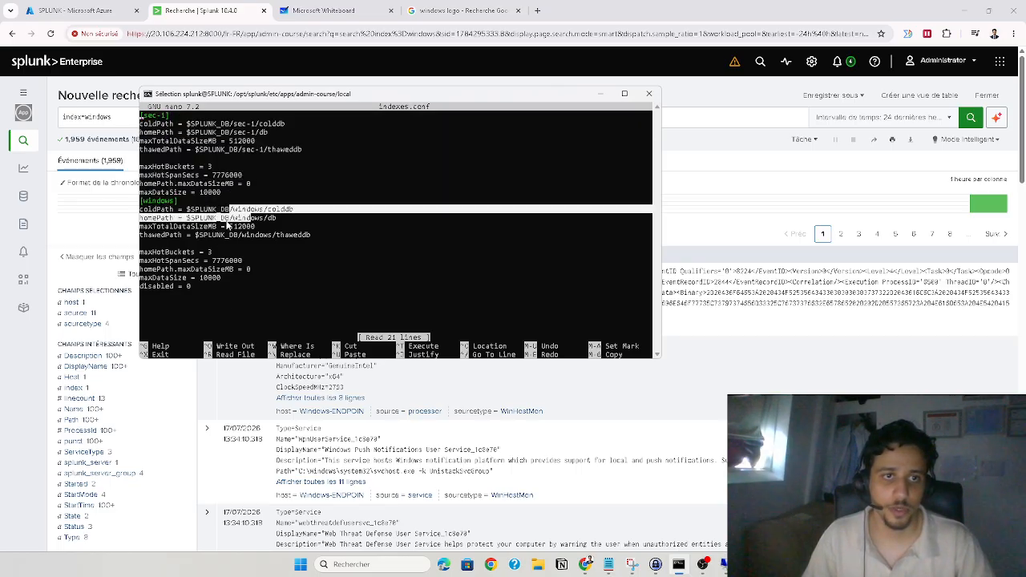
left_click(227, 222)
left_click(251, 302)
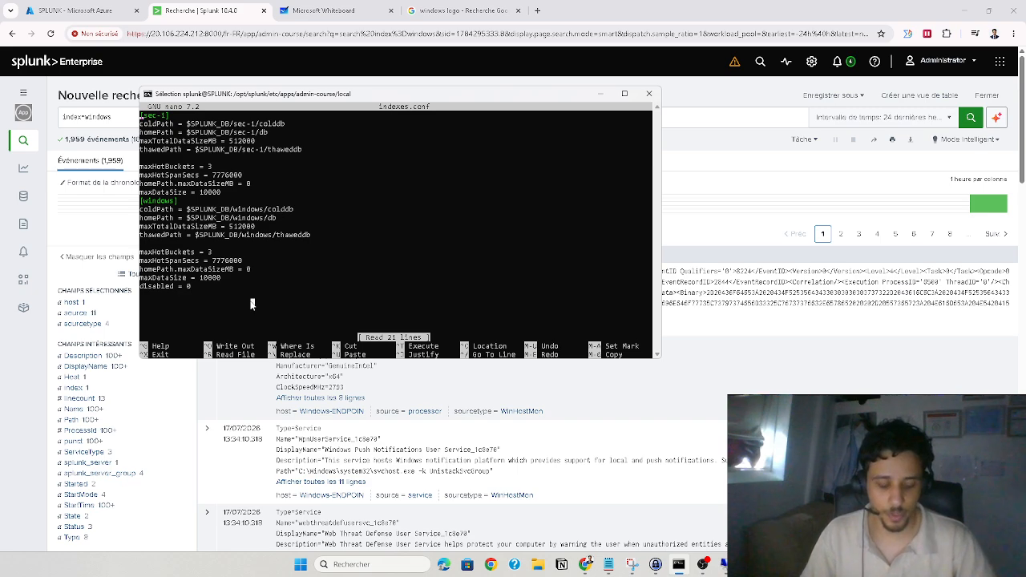
key("ctrl+x")
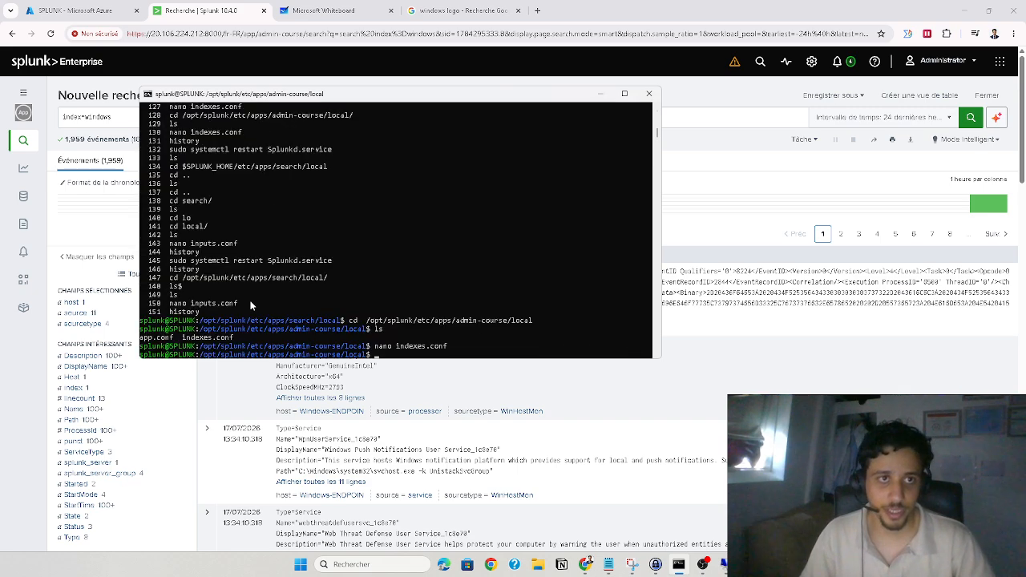
Bring the Splunk server terminal back up, reopen indexes.conf in nano and move to the end of the file
left_click(598, 96)
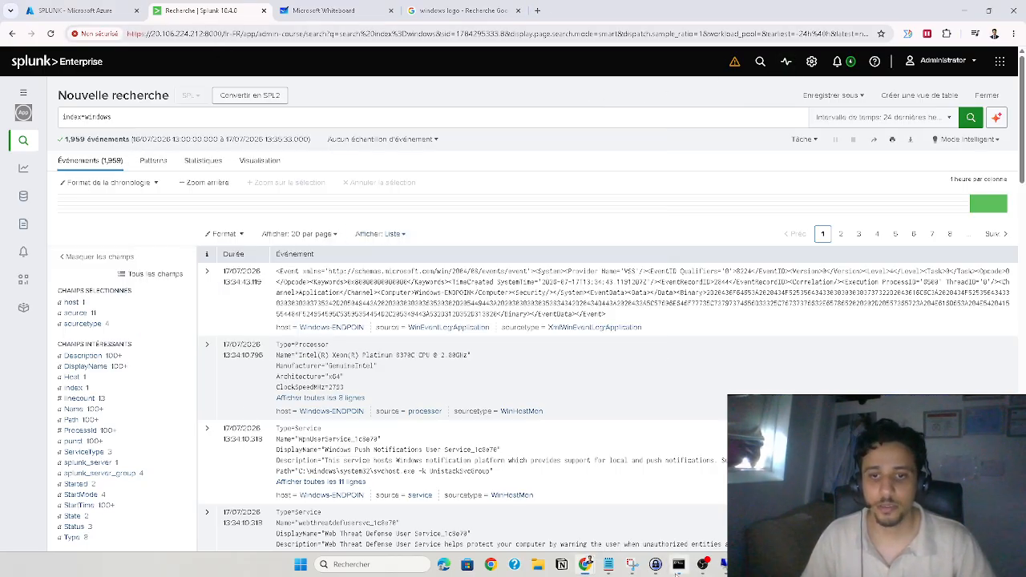
left_click(678, 564)
left_click(445, 372)
left_click(678, 564)
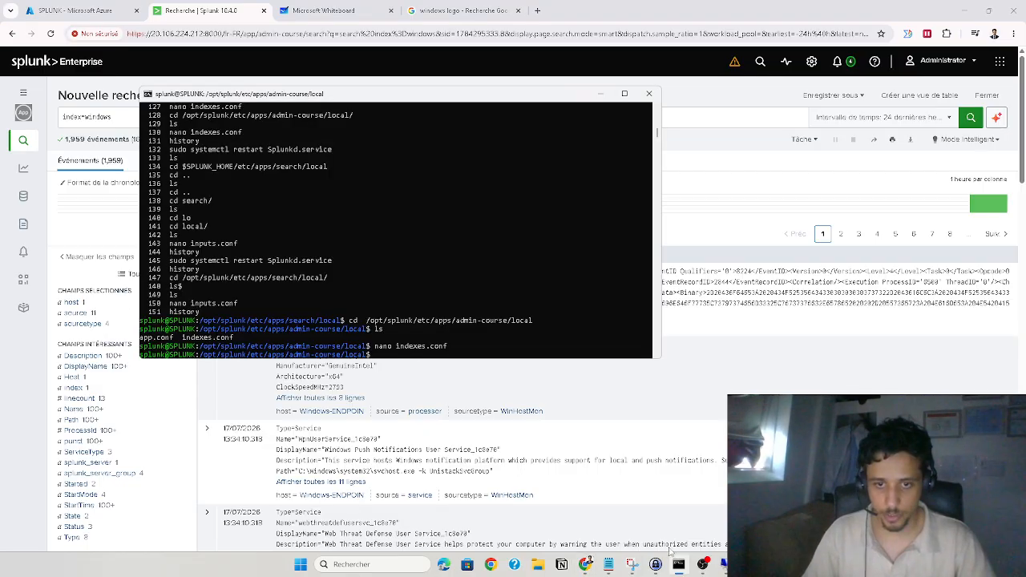
left_click(479, 330)
key("Escape")
type("nano inde")
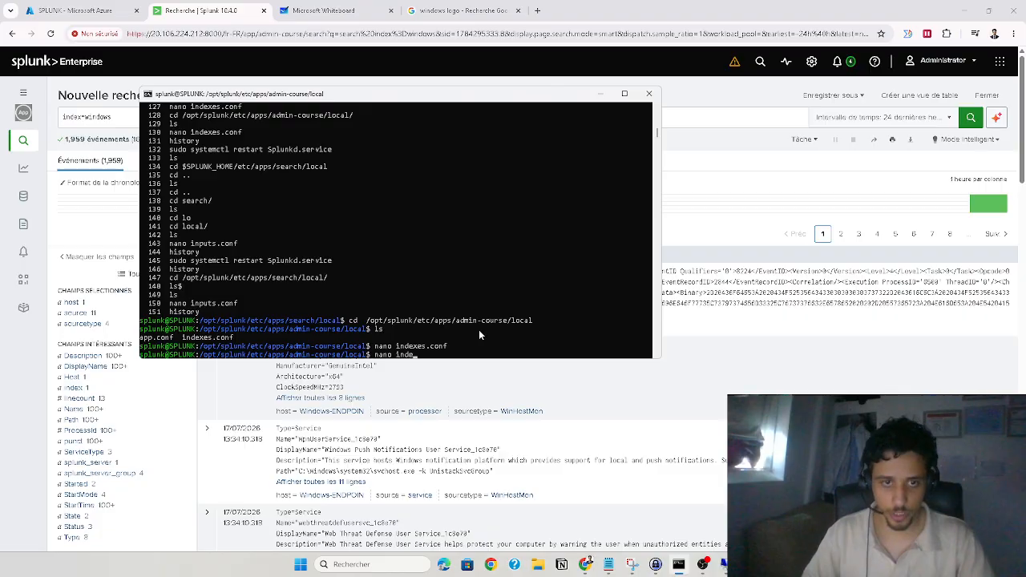
key("Tab")
key("Return")
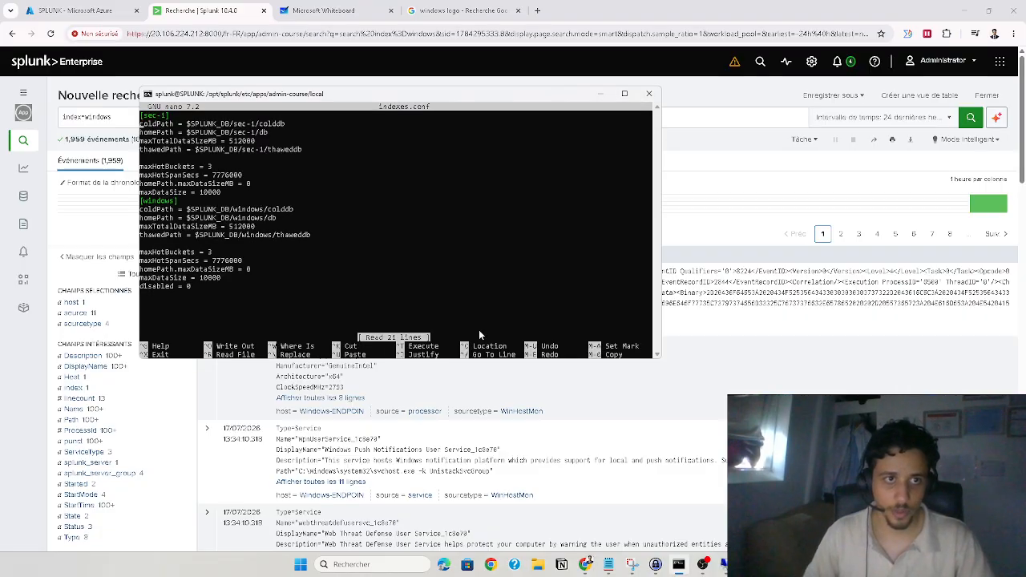
key("Down")
key("Down")
key("Down")
key("Down")
key("Down")
key("Down")
key("Down")
key("Down")
key("Down")
key("Down")
key("Down")
key("Down")
key("Down")
key("Down")
key("Down")
key("Down")
key("Down")
key("Down")
key("Down")
key("Down")
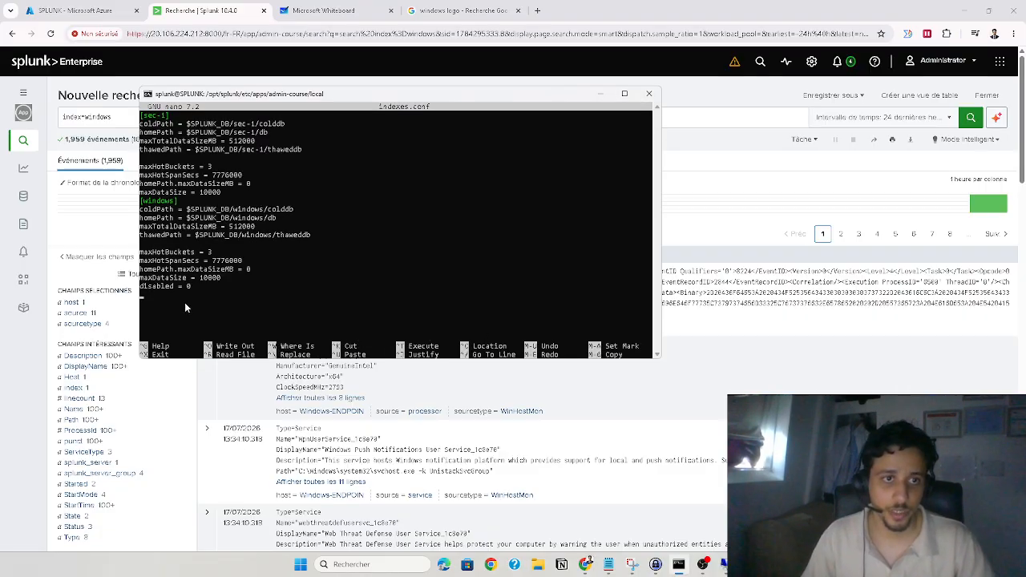
Try to copy the whole [windows] stanza from indexes.conf, from its header down to the disabled line
left_click_drag(193, 295, 140, 202)
left_click(205, 286)
left_click(191, 285)
right_click(156, 220)
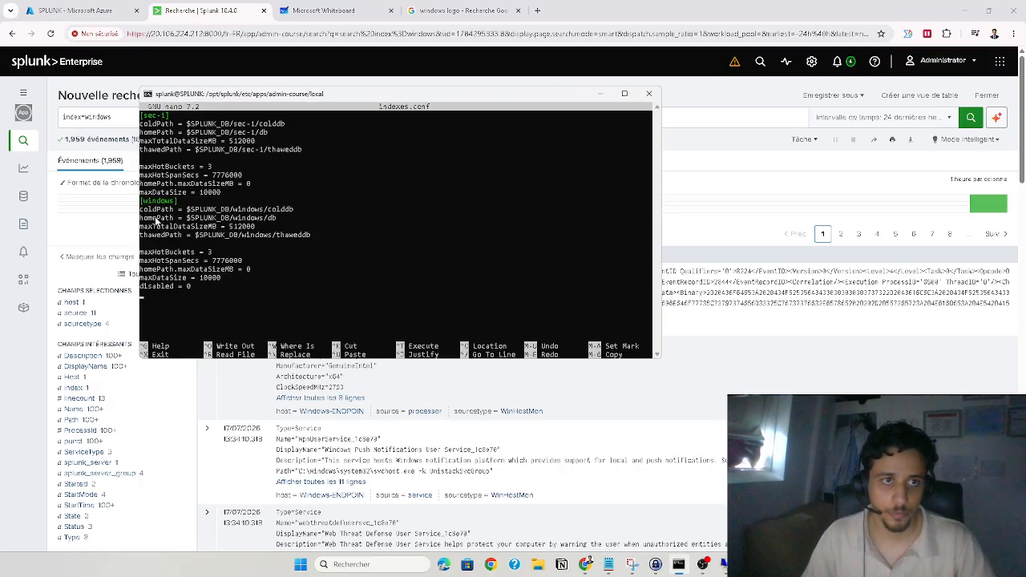
left_click(160, 296)
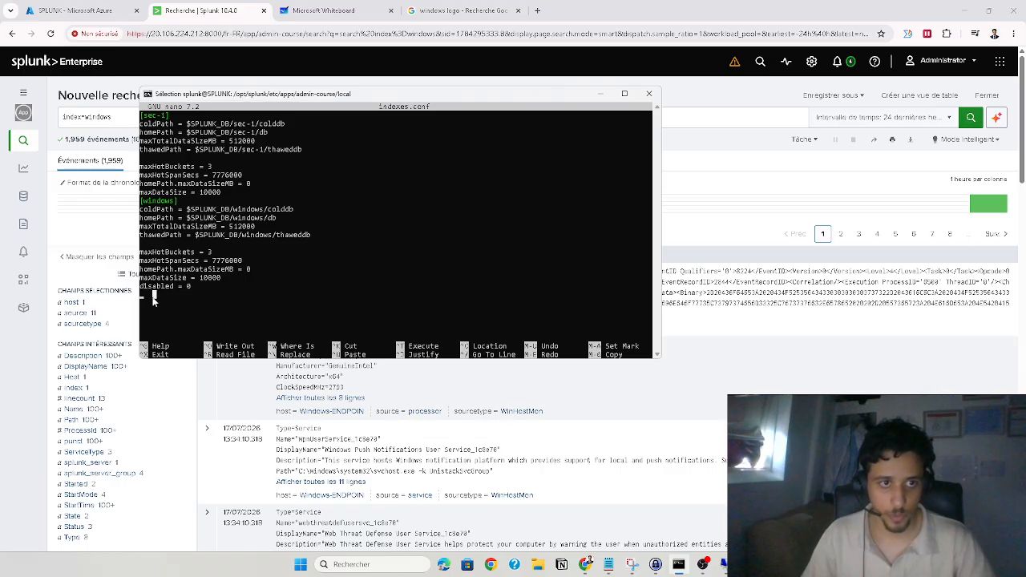
left_click_drag(192, 286, 140, 201)
right_click(149, 207)
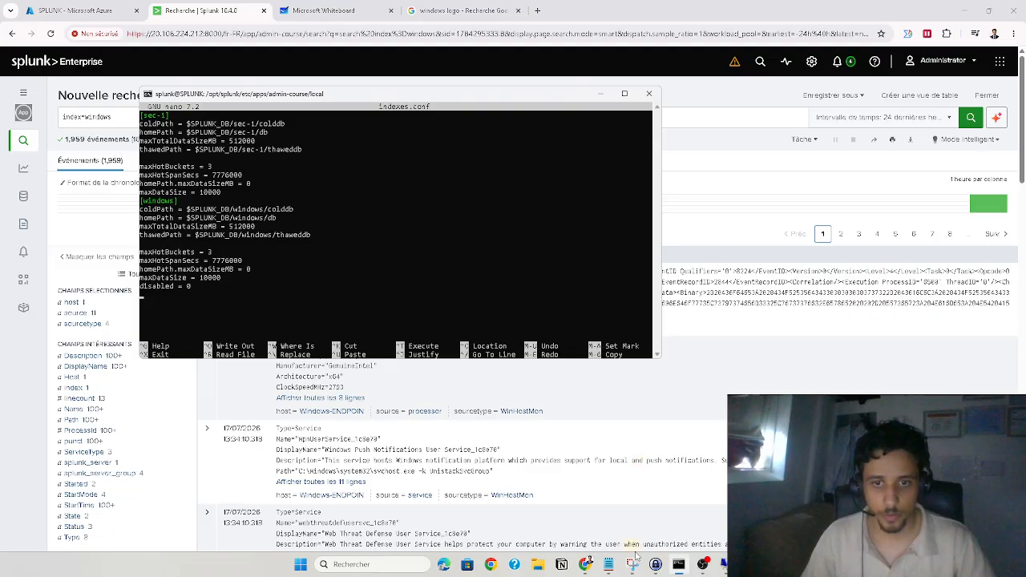
mouse_move(632, 565)
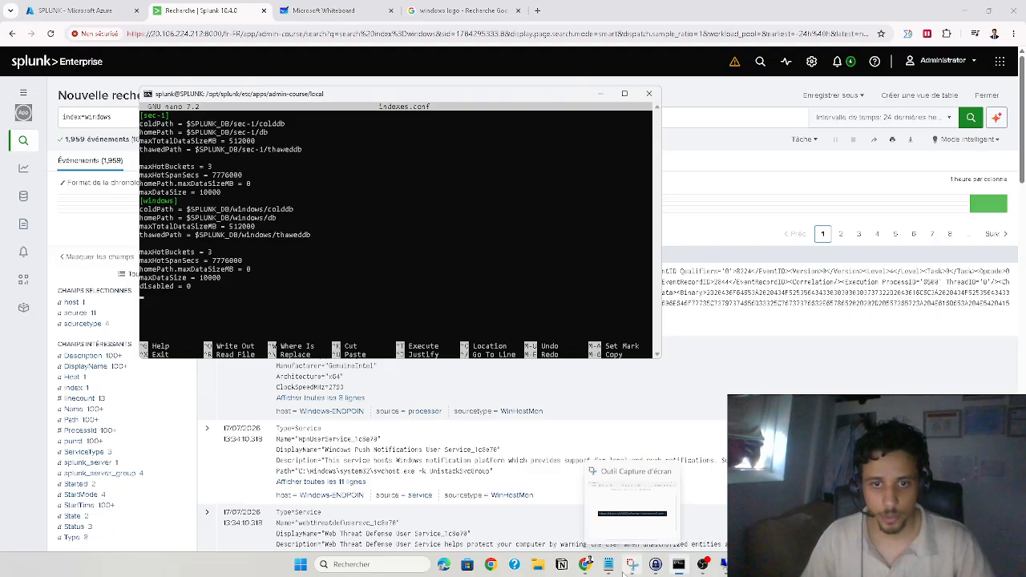
left_click_drag(174, 297, 141, 201)
right_click(158, 214)
left_click(170, 287)
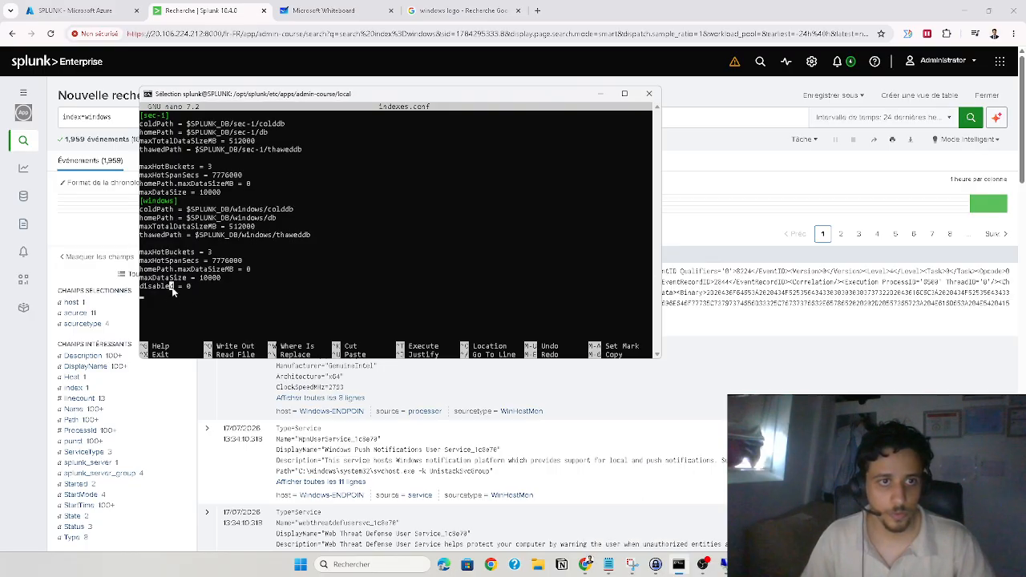
right_click(170, 302)
left_click(154, 298)
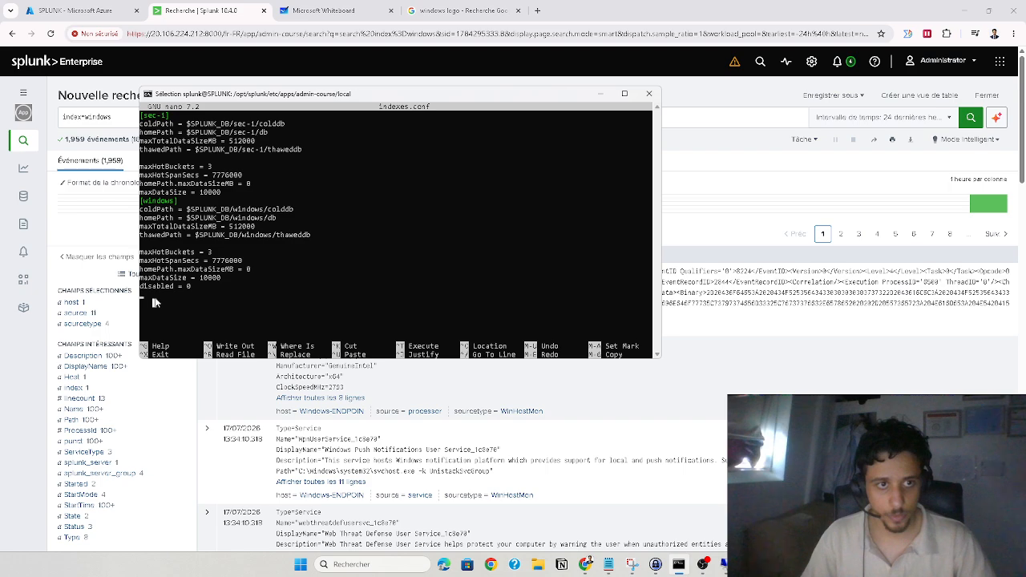
left_click(146, 294)
right_click(147, 297)
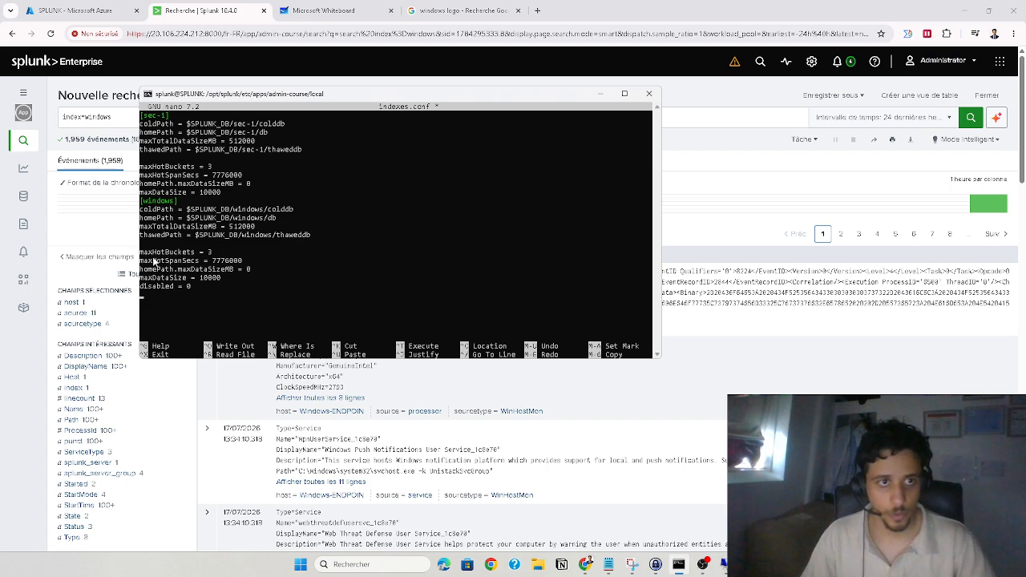
left_click_drag(141, 201, 211, 288)
right_click(208, 288)
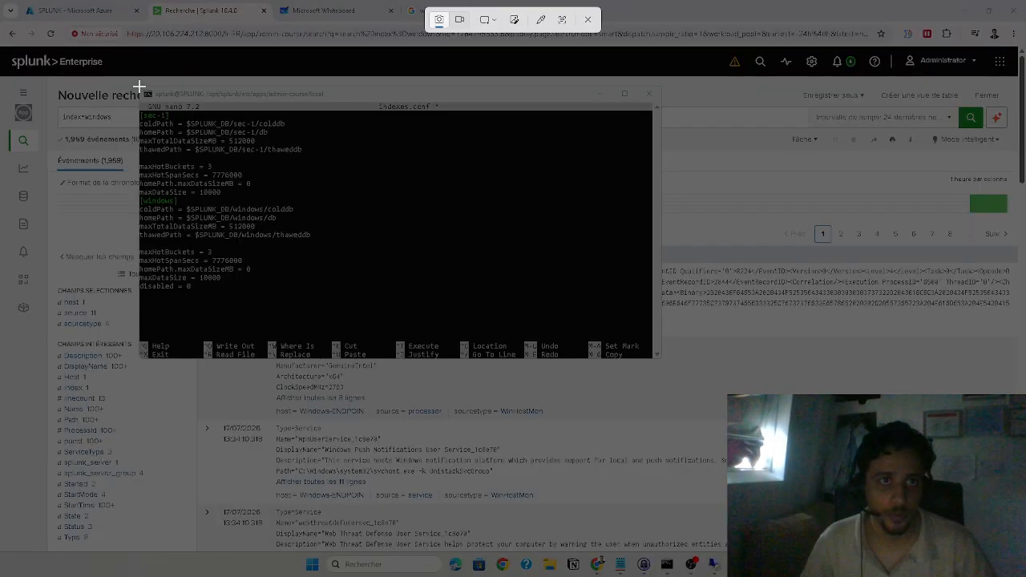
Capture a screenshot of the terminal window, and save indexes.conf under the same name while leaving nano
left_click_drag(139, 85, 659, 362)
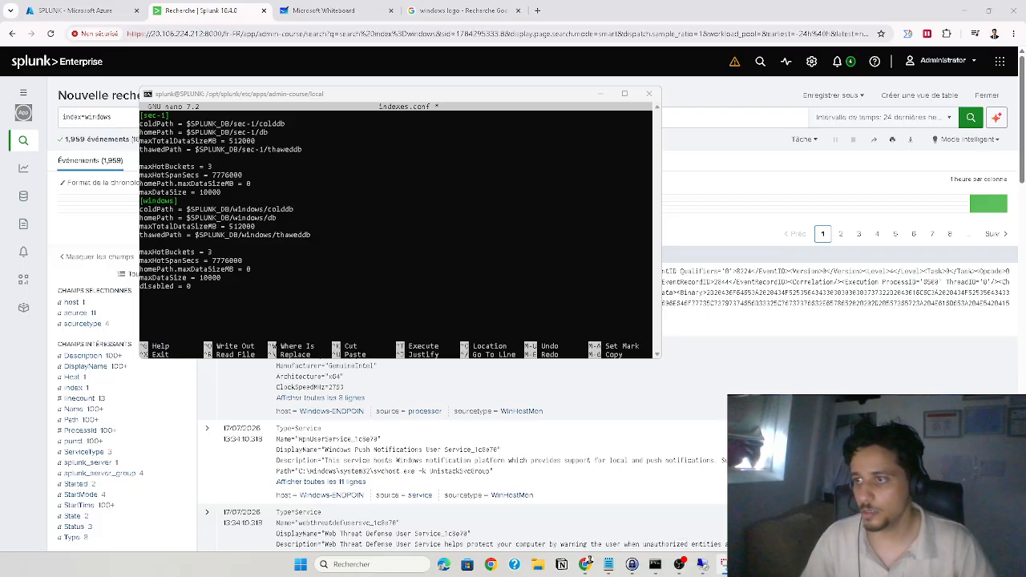
left_click(183, 309)
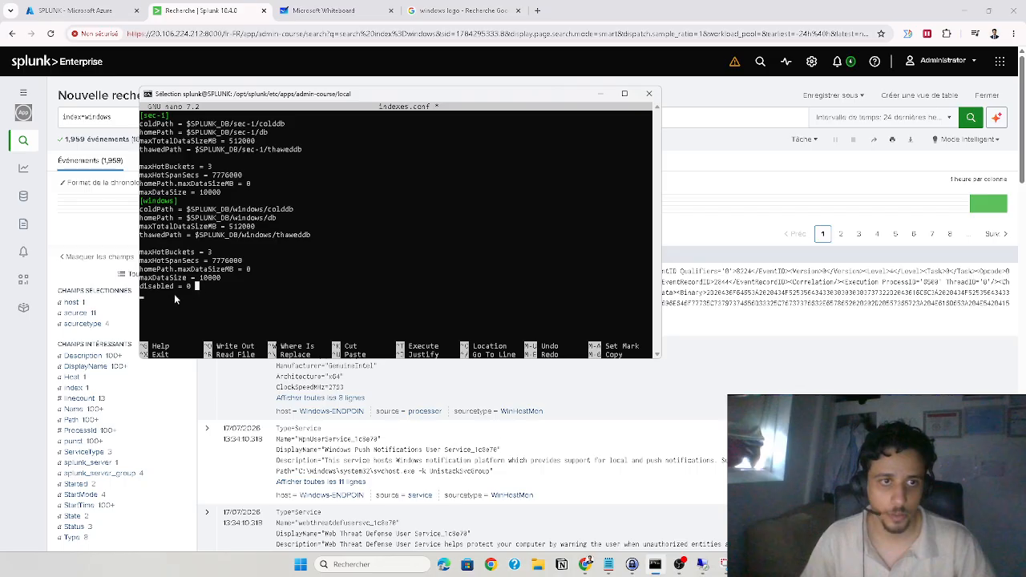
left_click(161, 297)
left_click(158, 295)
left_click(158, 295)
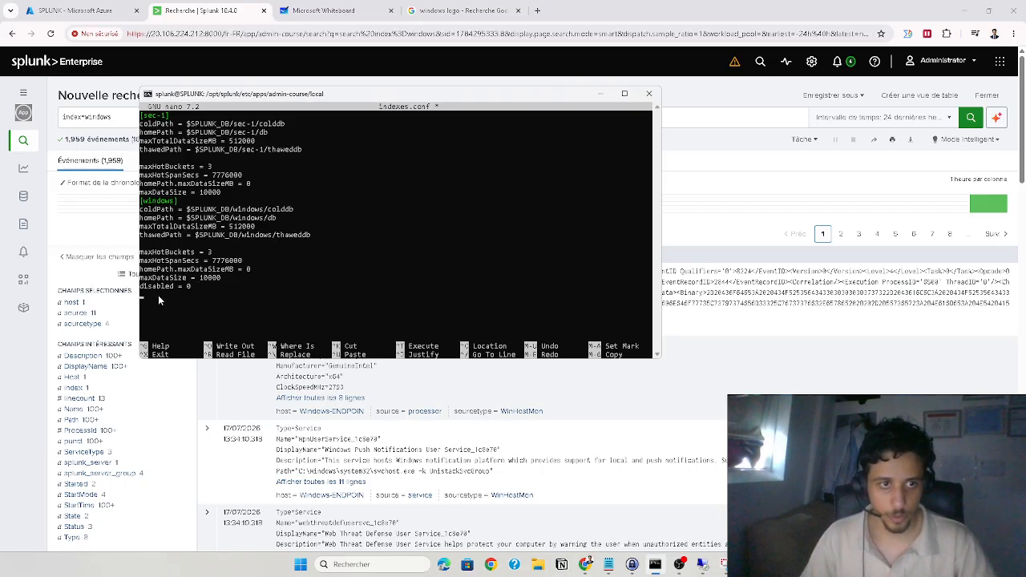
key("ctrl+x")
key("y")
key("Return")
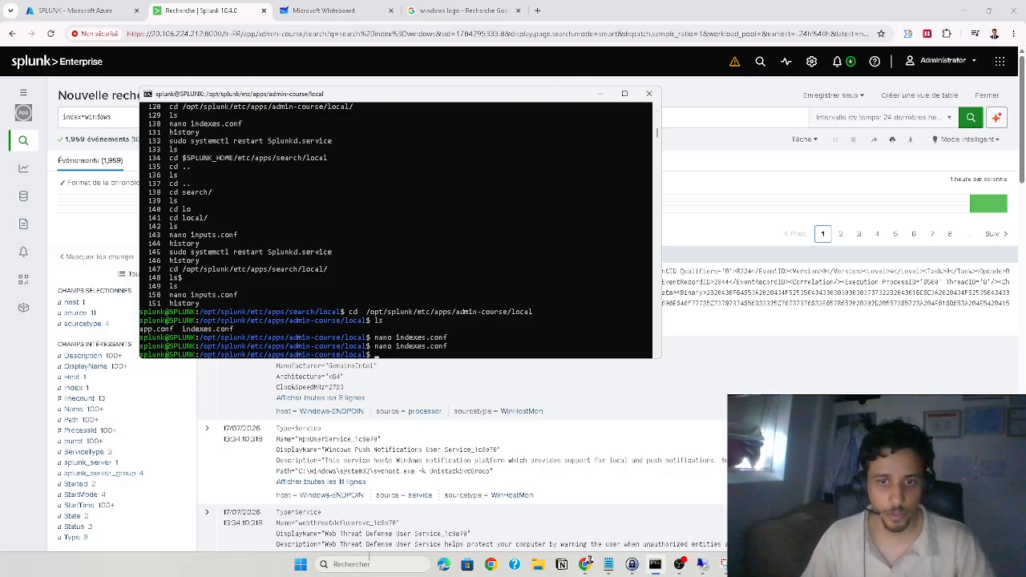
Open a new local PowerShell terminal and close the old Splunk server terminal window
right_click(300, 565)
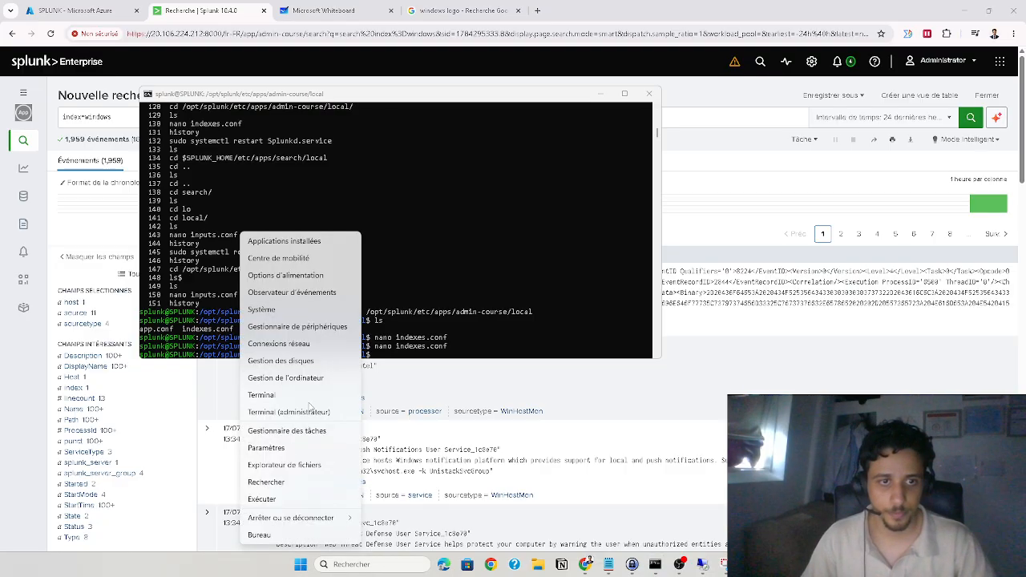
left_click(311, 401)
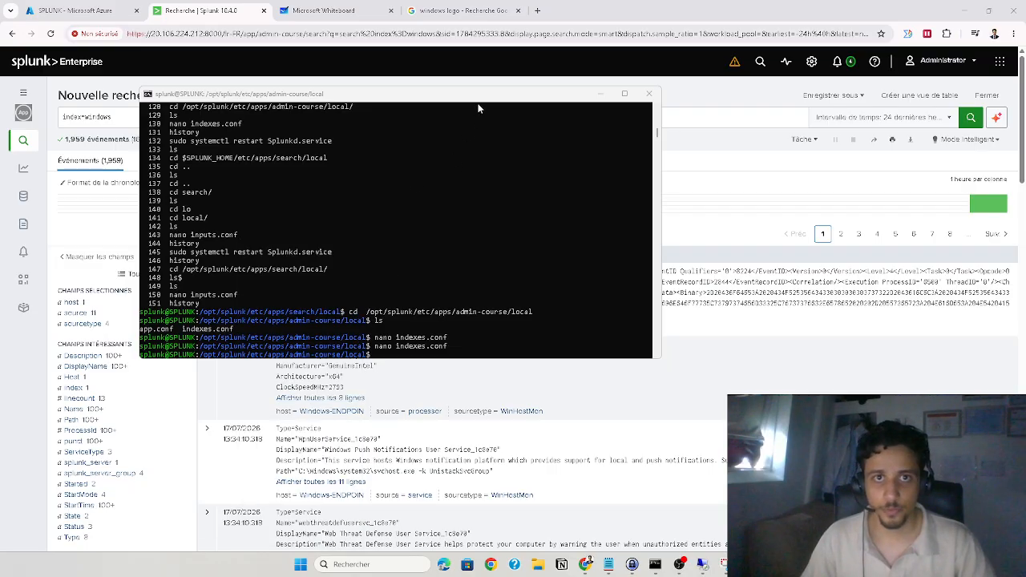
left_click_drag(479, 108, 595, 177)
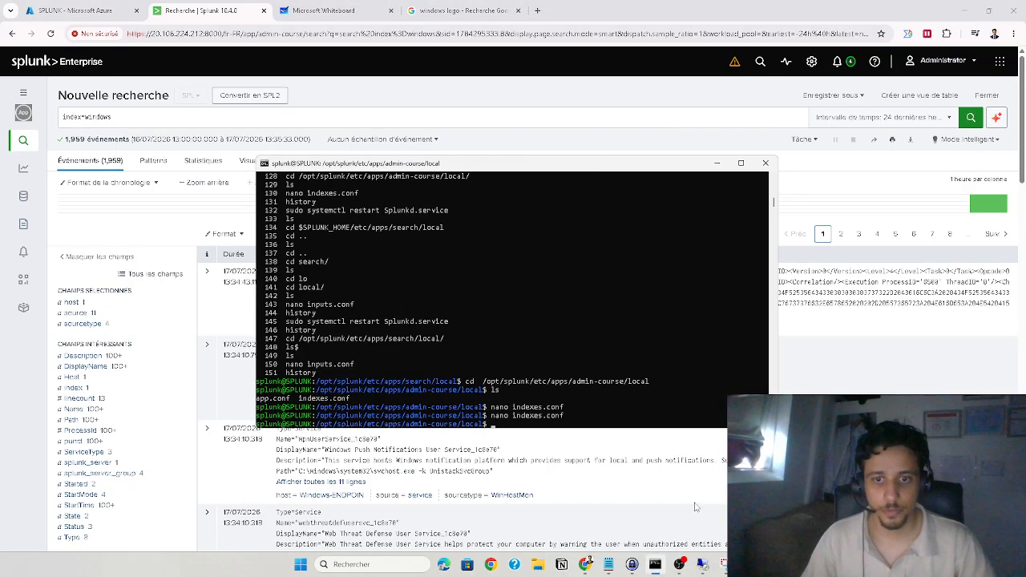
left_click(765, 164)
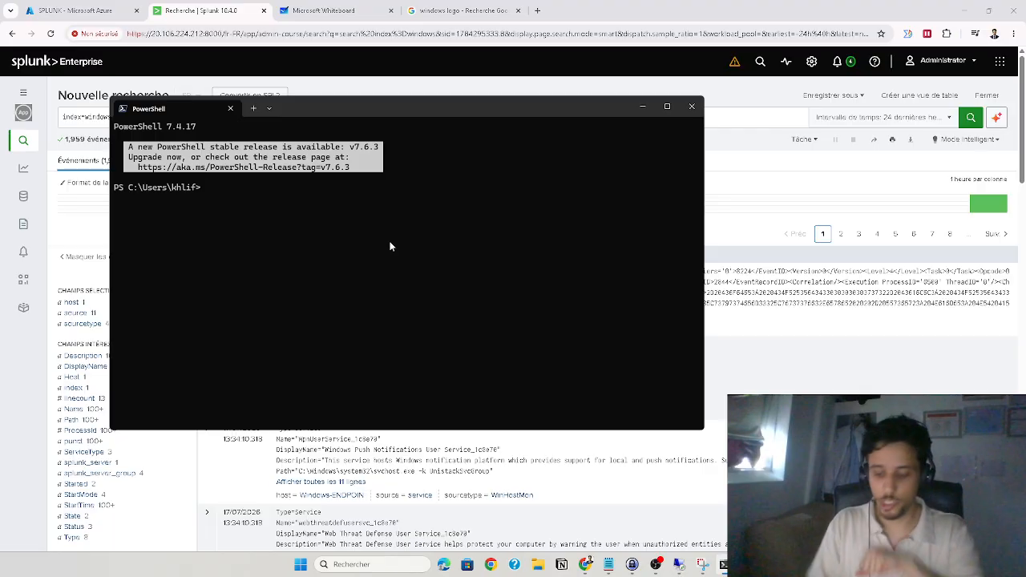
key("ctrl+v")
key("Up")
key("Up")
key("Up")
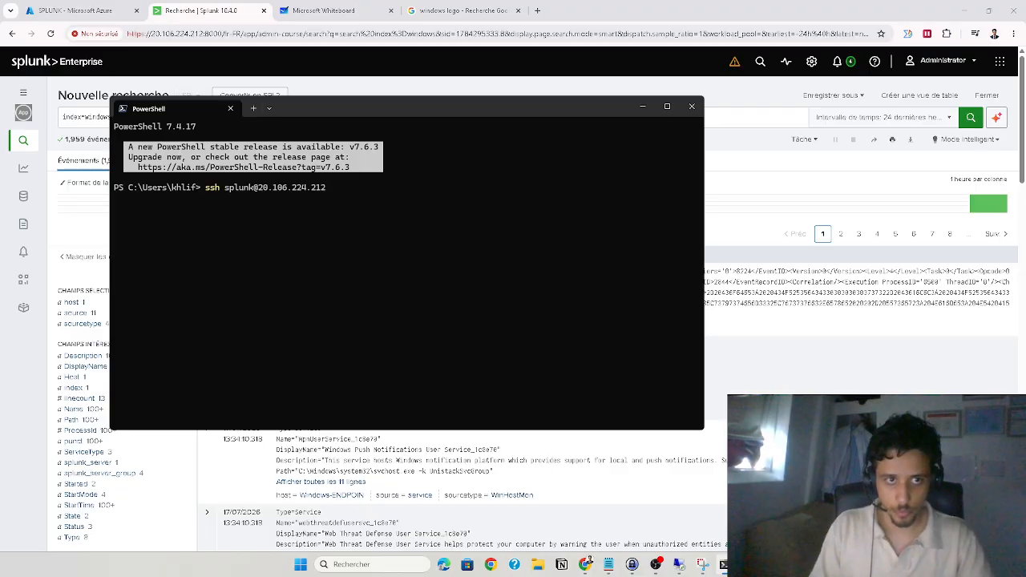
key("Return")
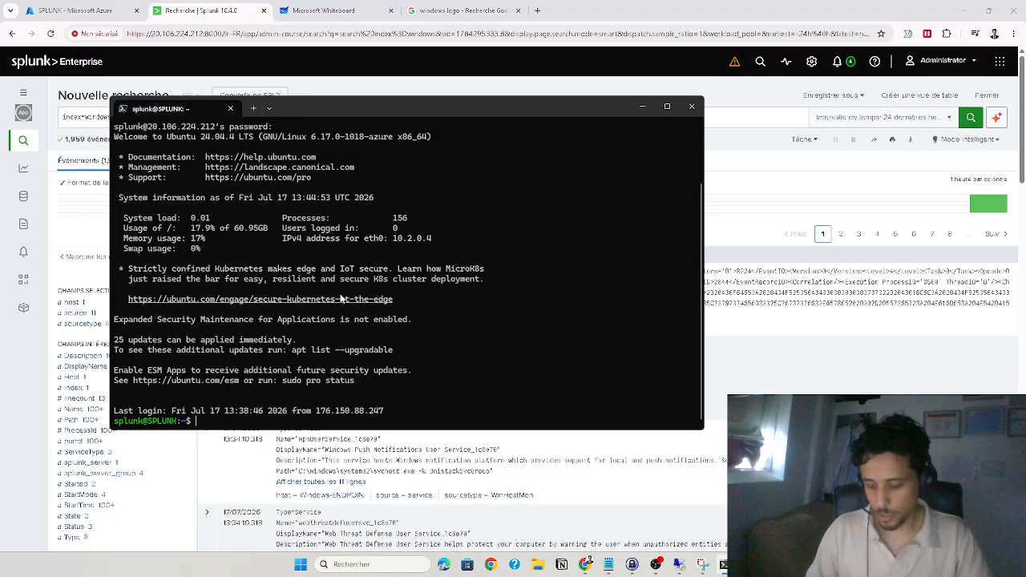
key("Return")
key("Return")
key("Return")
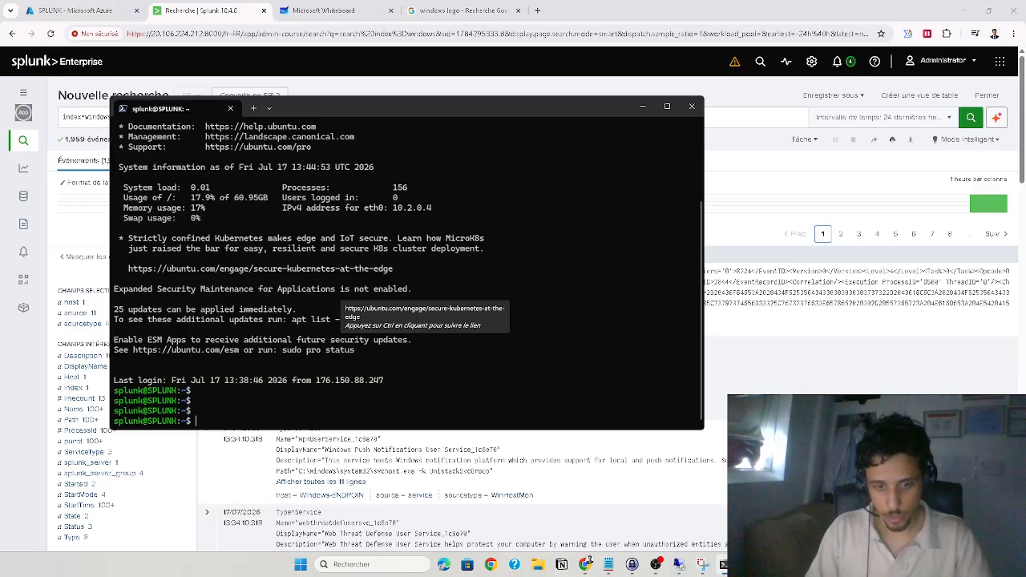
List the command history and reuse its cd command to enter /opt/splunk/etc/apps/admin-course/local
type("history")
key("Return")
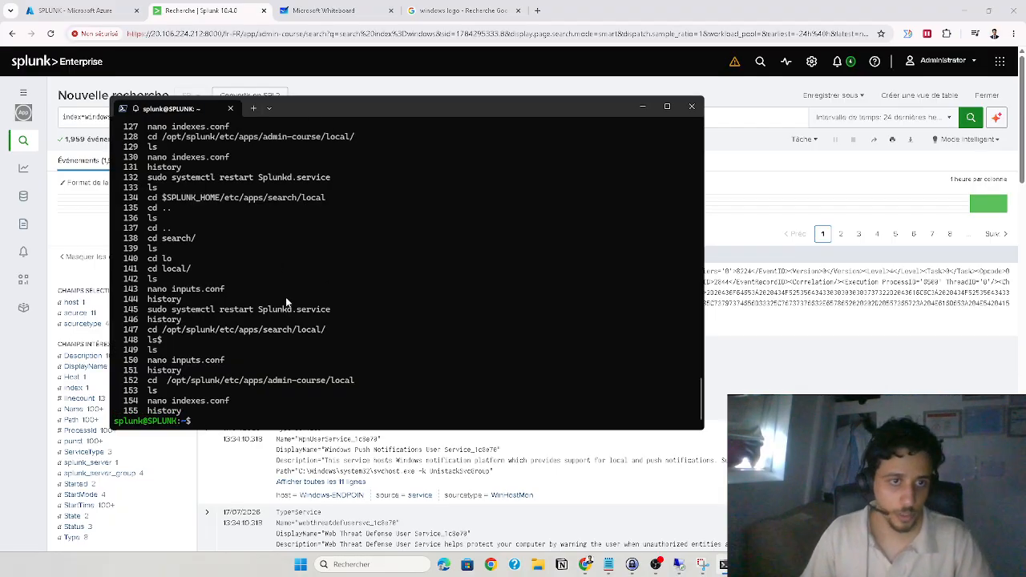
left_click_drag(150, 385, 359, 387)
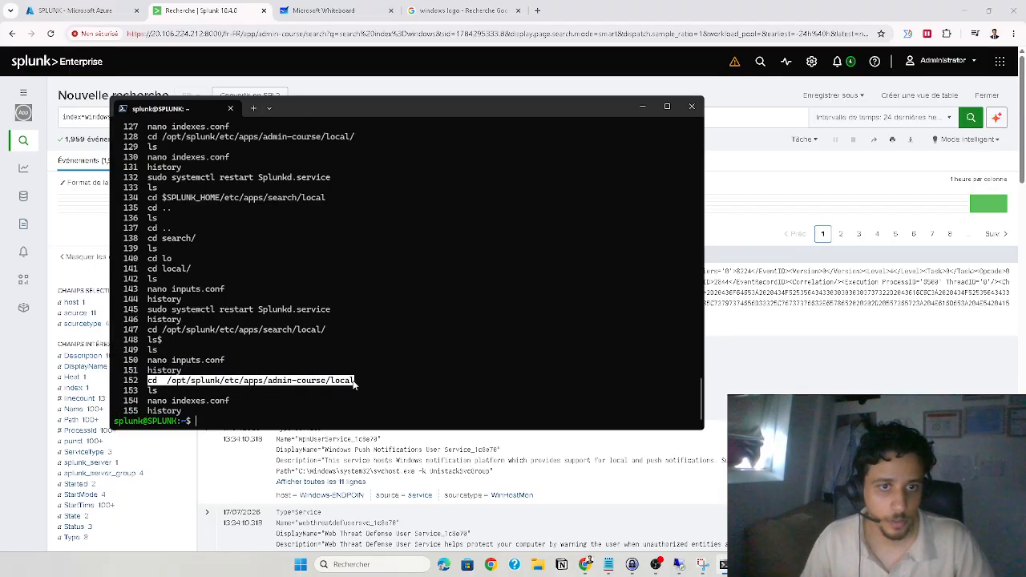
right_click(359, 387)
key("Return")
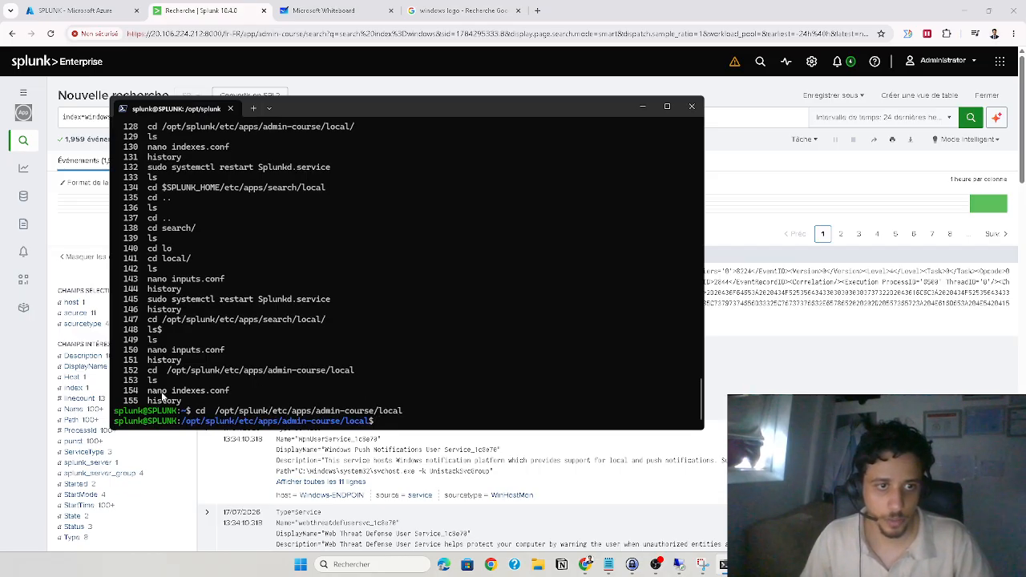
Reuse the nano command from the history to open indexes.conf
left_click_drag(148, 391, 230, 390)
right_click(231, 390)
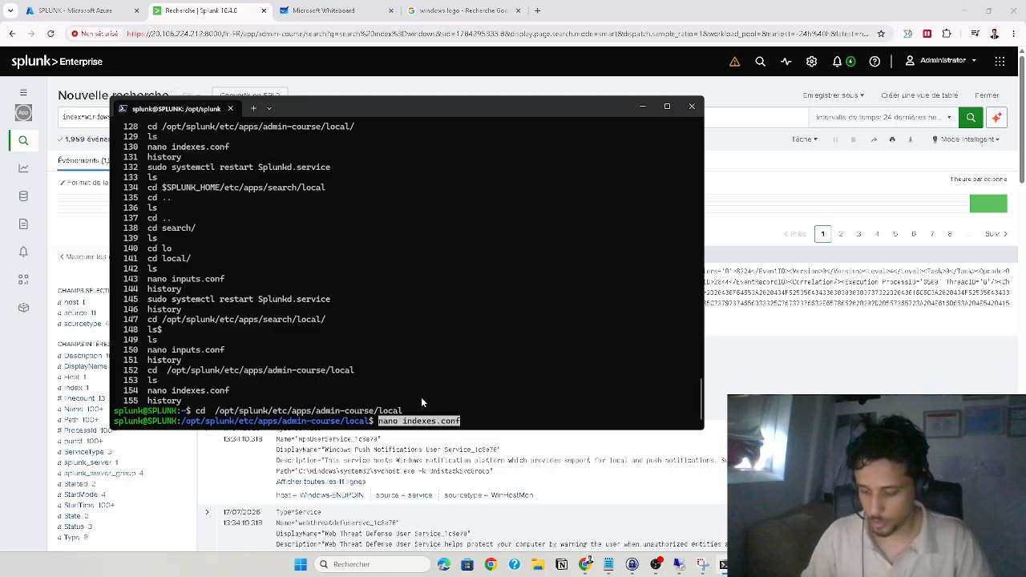
key("Return")
Copy the whole [windows] stanza and paste the duplicate below the last line of indexes.conf
left_click_drag(186, 340, 112, 242)
right_click(196, 333)
key("Return")
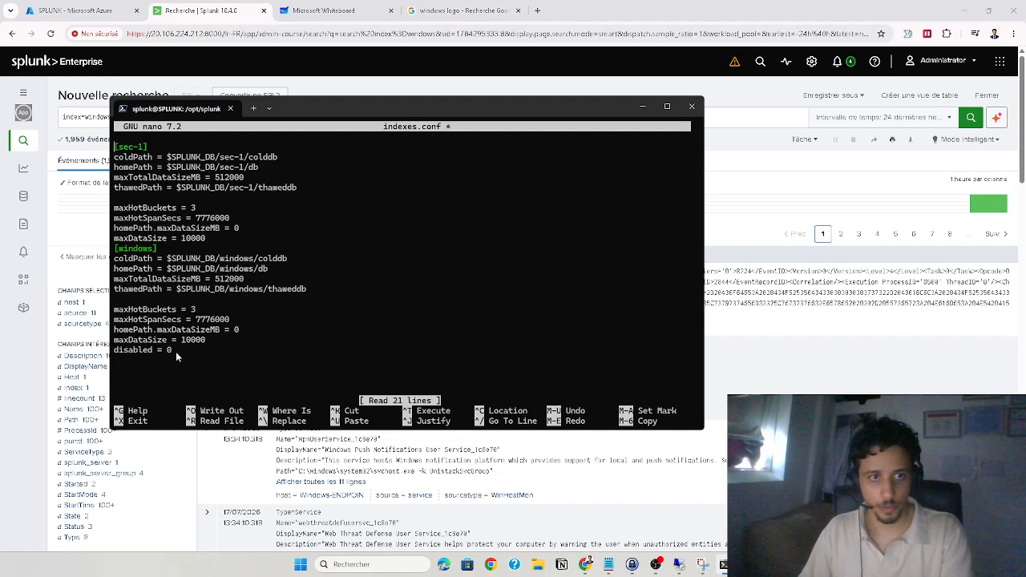
key("BackSpace")
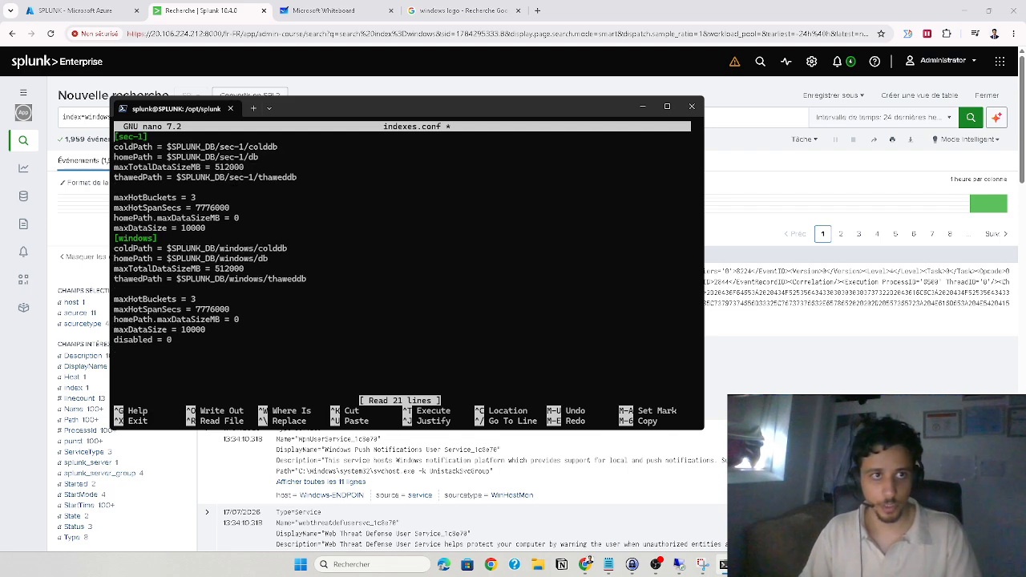
key("Down")
key("Down")
key("Down")
key("Down")
key("Down")
key("Down")
key("Down")
key("Down")
key("Down")
key("Down")
key("Down")
key("Down")
key("Down")
key("Down")
key("Down")
key("Down")
key("Down")
key("Down")
key("Down")
key("Down")
key("Down")
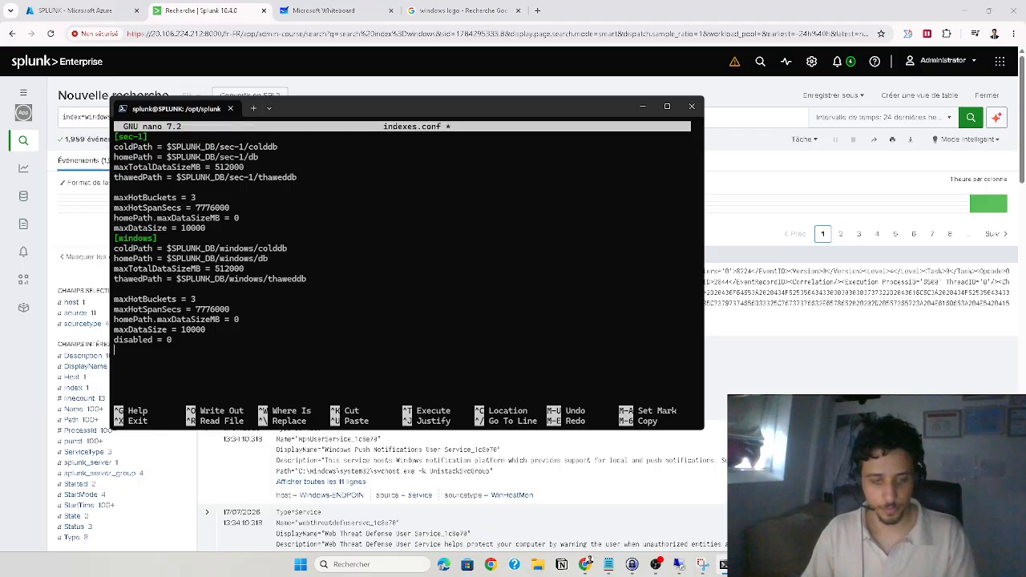
key("ctrl+v")
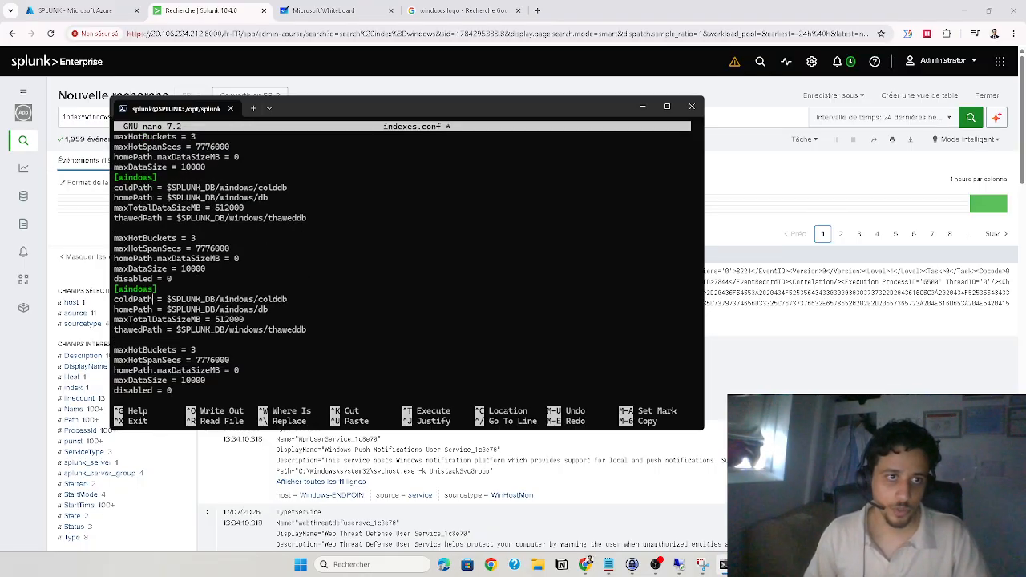
Rename the header of the pasted [windows] stanza to [Endpoint]
key("BackSpace")
key("BackSpace")
key("BackSpace")
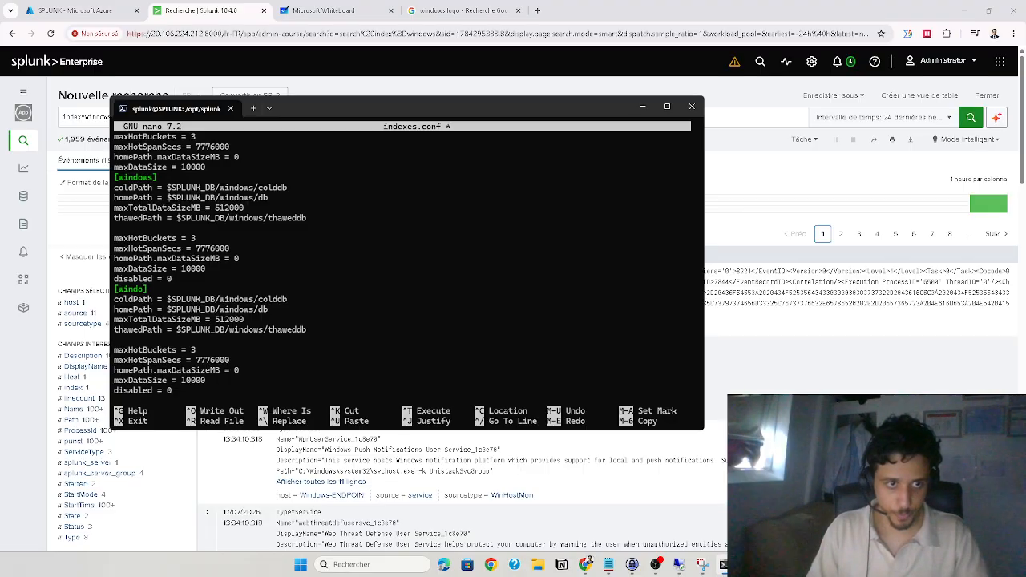
key("BackSpace")
key("BackSpace")
key("BackSpace")
key("BackSpace")
key("BackSpace")
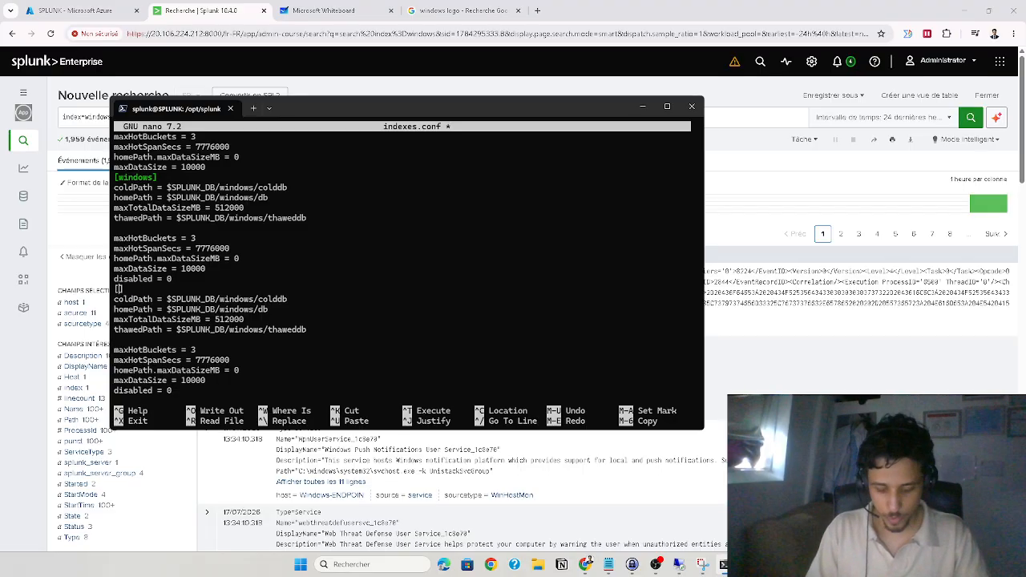
type("Endpoint")
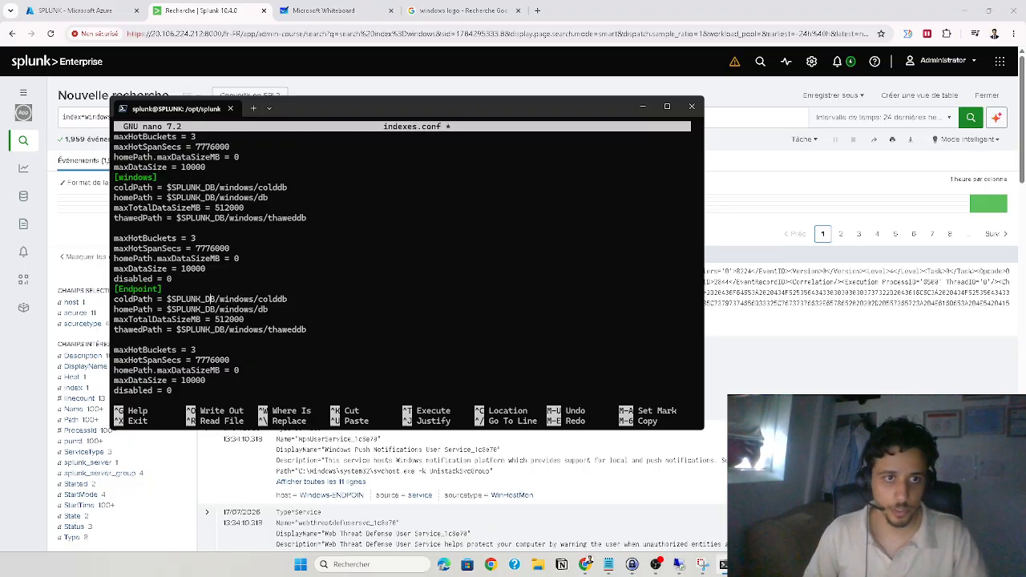
Set the coldPath of the new stanza to $SPLUNK_DB/endpoint/colddb
key("BackSpace")
key("BackSpace")
key("BackSpace")
key("BackSpace")
key("BackSpace")
key("BackSpace")
key("BackSpace")
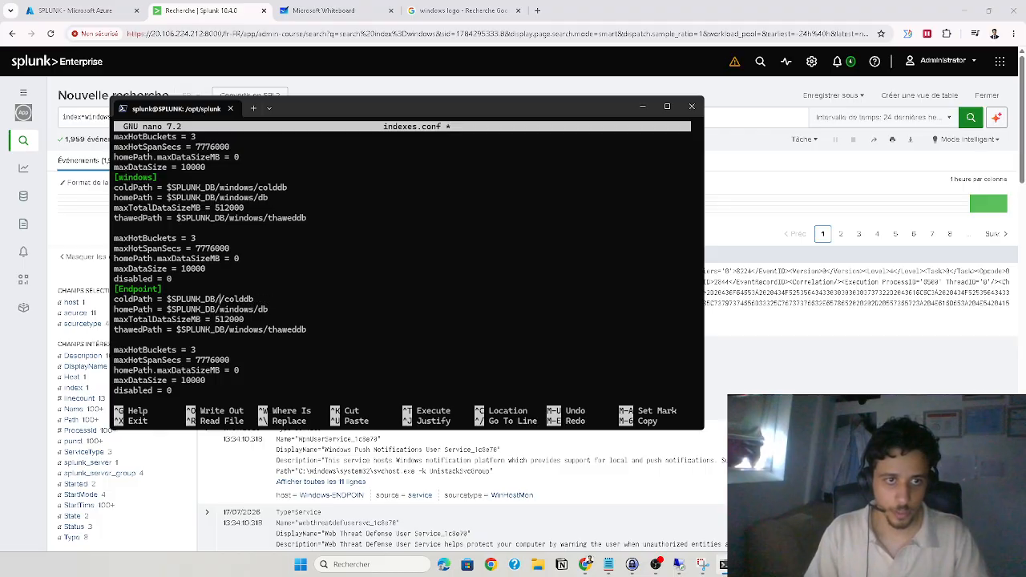
type("endpoint")
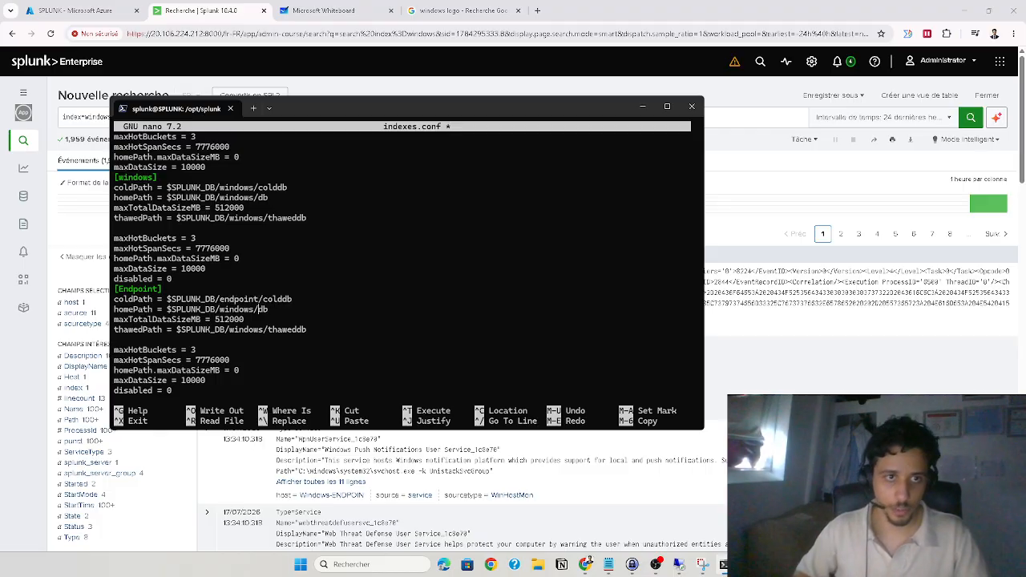
Set the homePath of the new stanza to $SPLUNK_DB/endpoint/db
key("Left")
key("BackSpace")
key("BackSpace")
key("BackSpace")
key("BackSpace")
key("BackSpace")
key("BackSpace")
key("BackSpace")
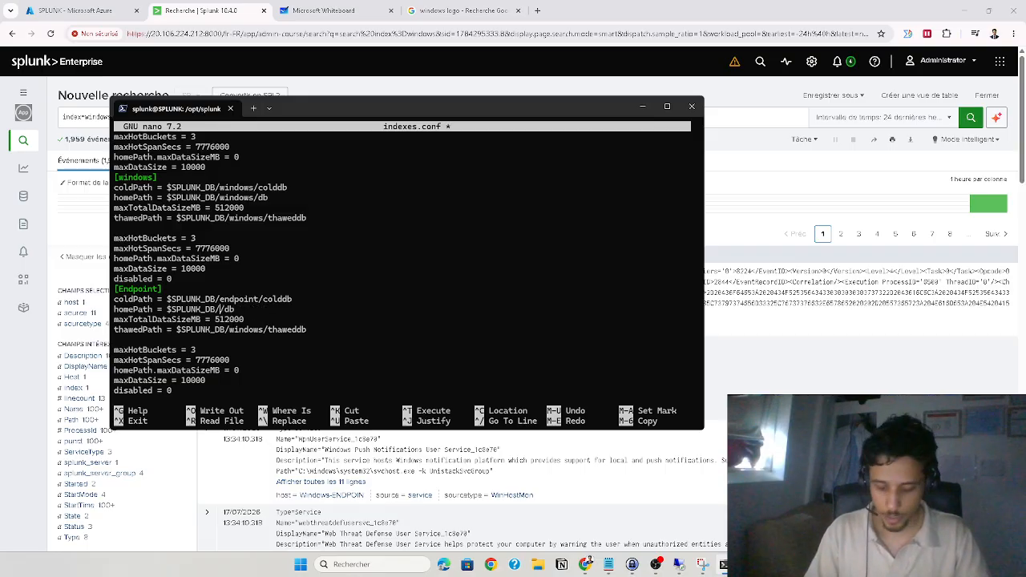
type("endpoint")
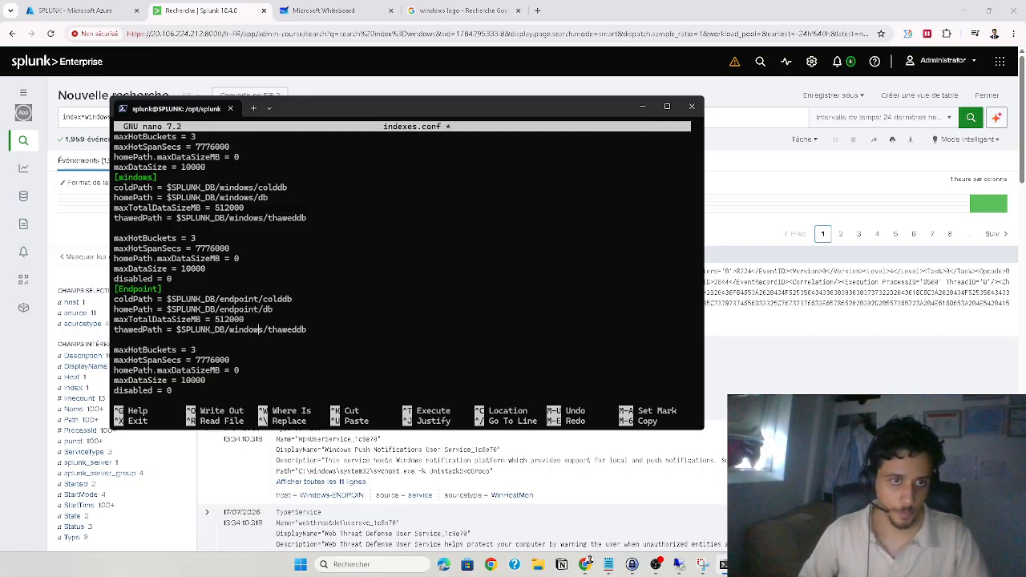
Set the thawedPath of the new stanza to $SPLUNK_DB/endpoint/thaweddb
key("BackSpace")
key("BackSpace")
key("BackSpace")
key("BackSpace")
key("BackSpace")
key("BackSpace")
key("BackSpace")
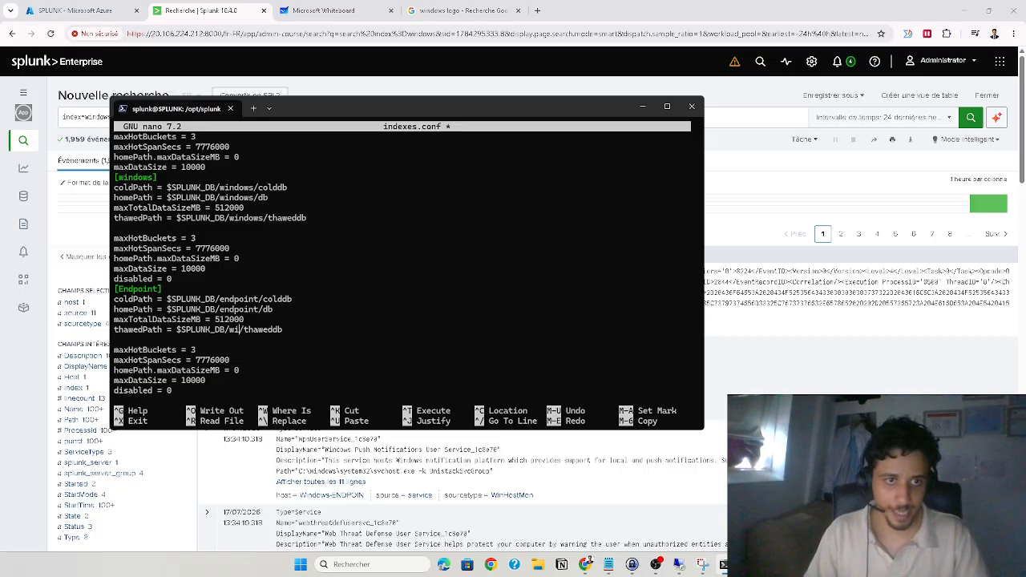
type("endpoint")
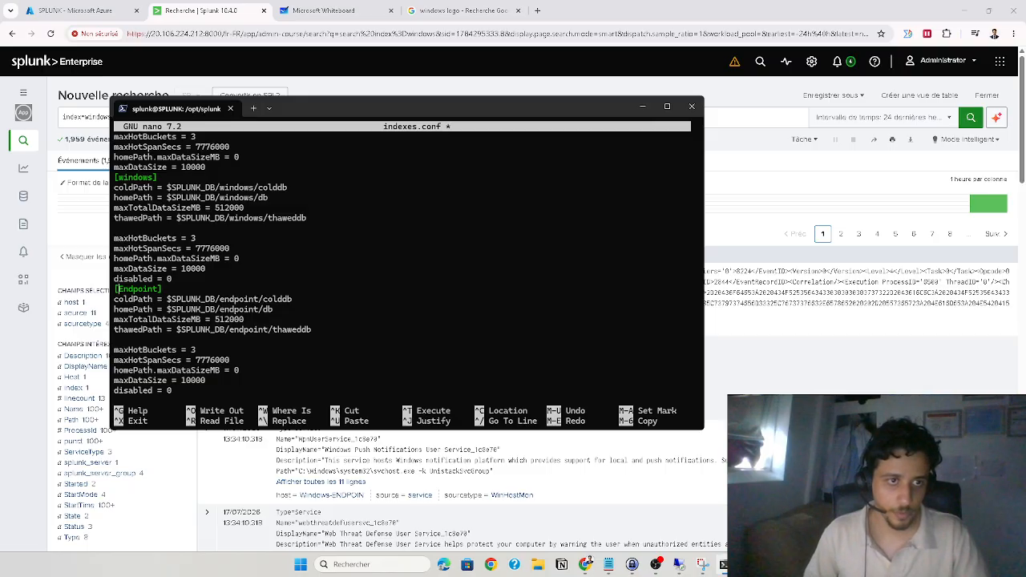
Change the new stanza's header to lowercase [endpoint], and save indexes.conf under the same name while leaving nano
key("Delete")
type("e")
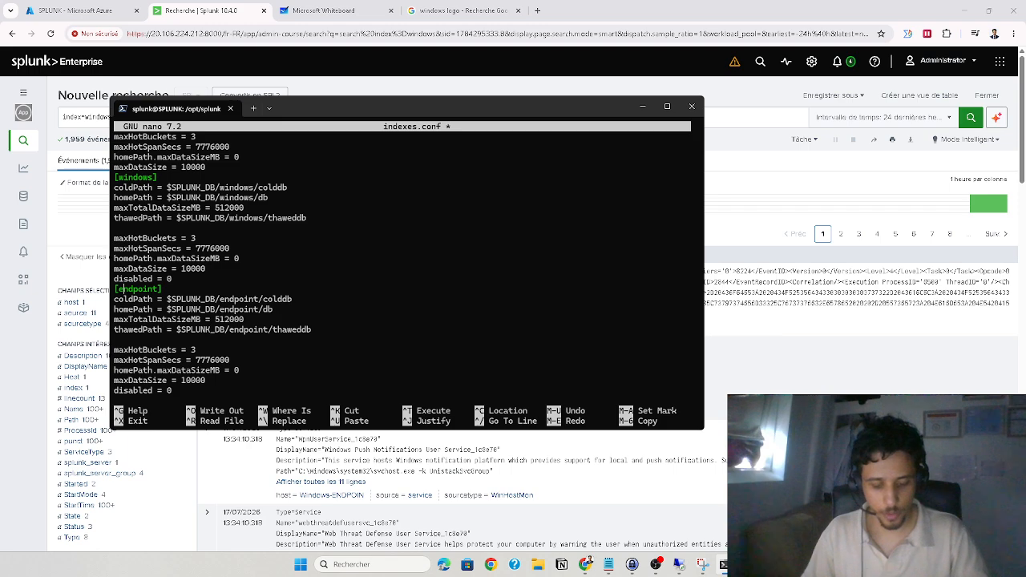
key("ctrl+x")
key("y")
key("Return")
key("Return")
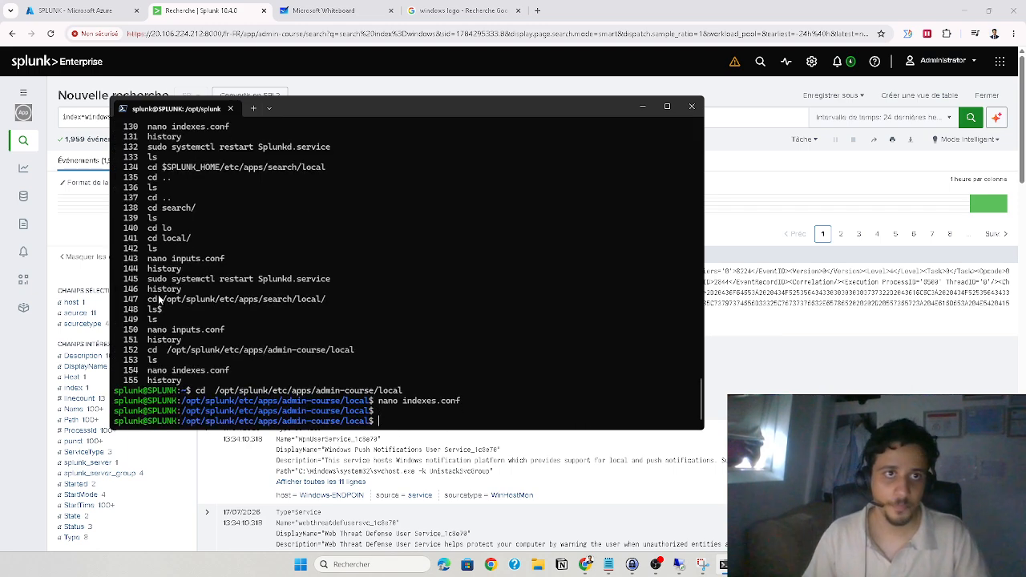
Switch to Splunk Web in the browser and open the index management page from the settings
left_click(218, 34)
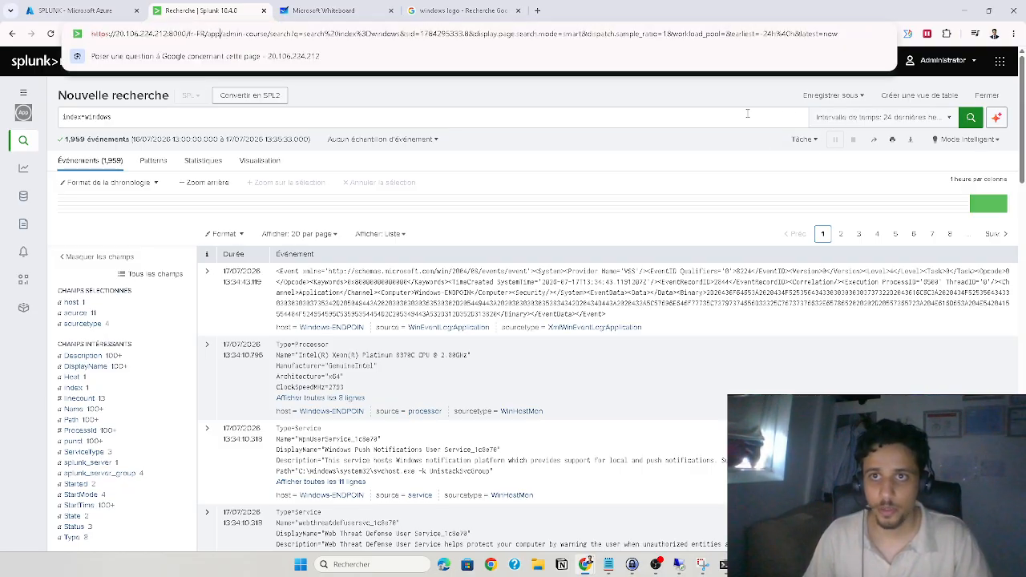
left_click(793, 108)
left_click(811, 61)
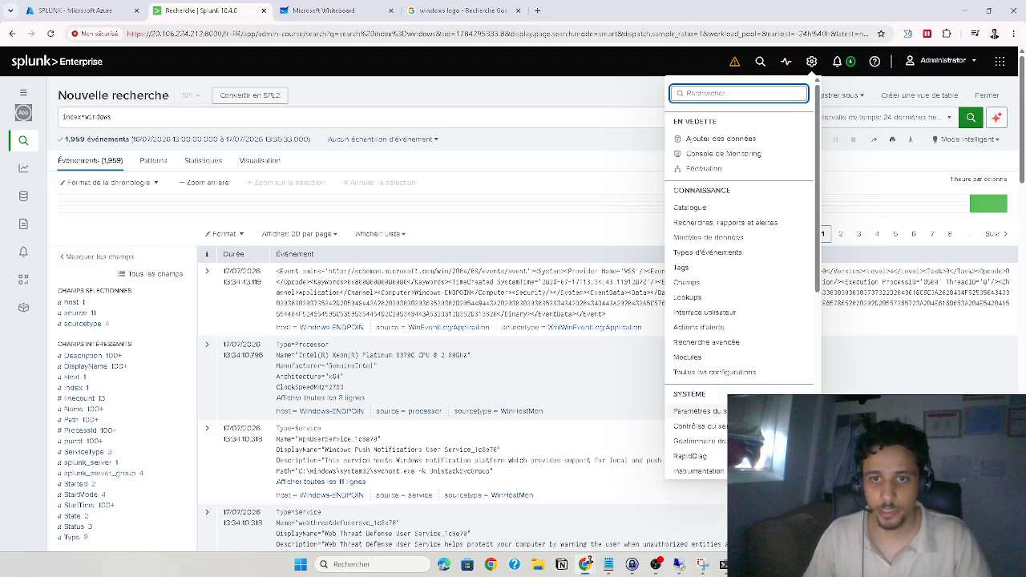
scroll(705, 336, "down", 4)
left_click(716, 424)
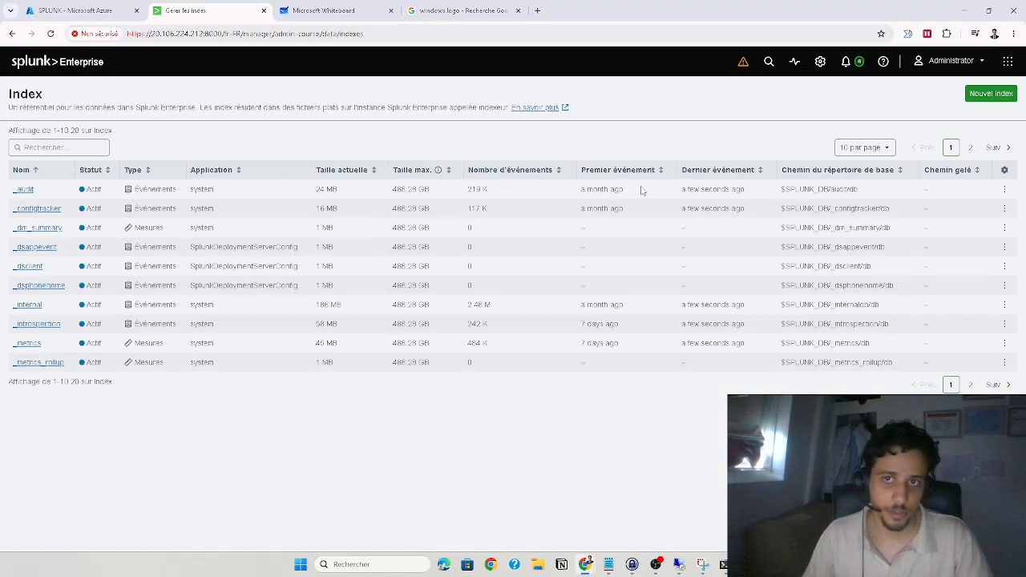
Show 100 indexes per page and look through the list for the endpoint index
left_click(854, 147)
left_click(851, 225)
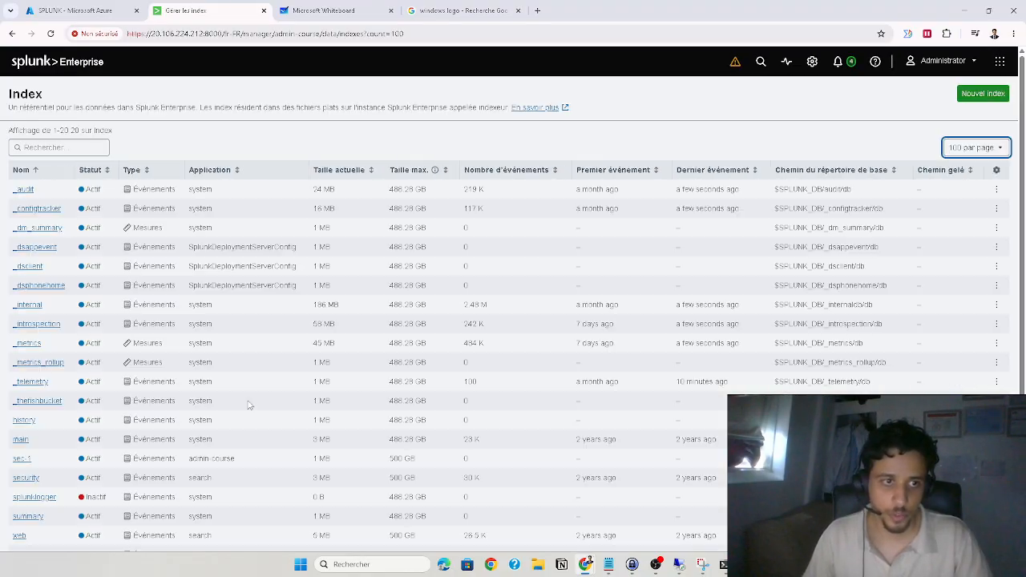
scroll(112, 480, "down", 1)
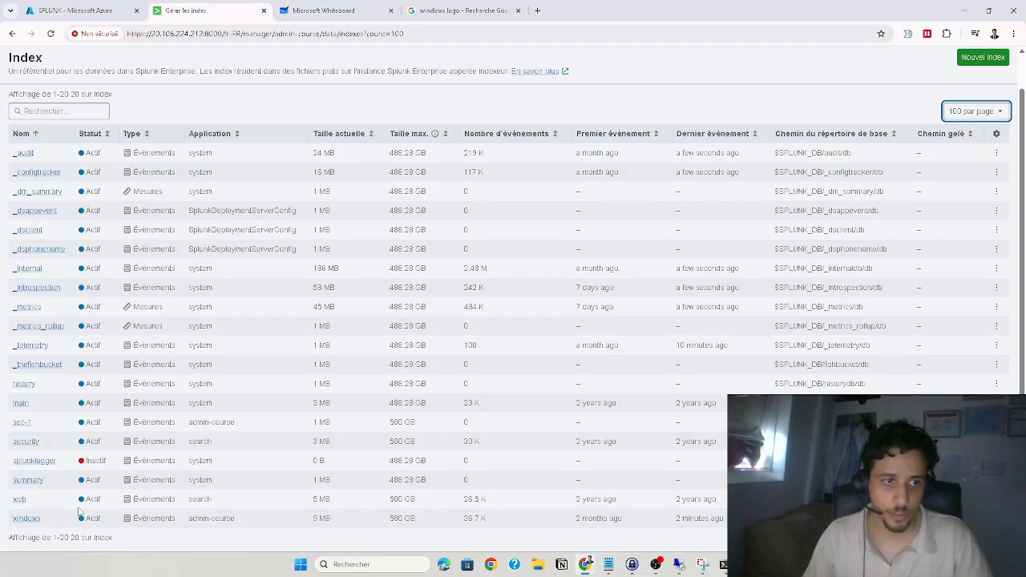
scroll(63, 470, "up", 1)
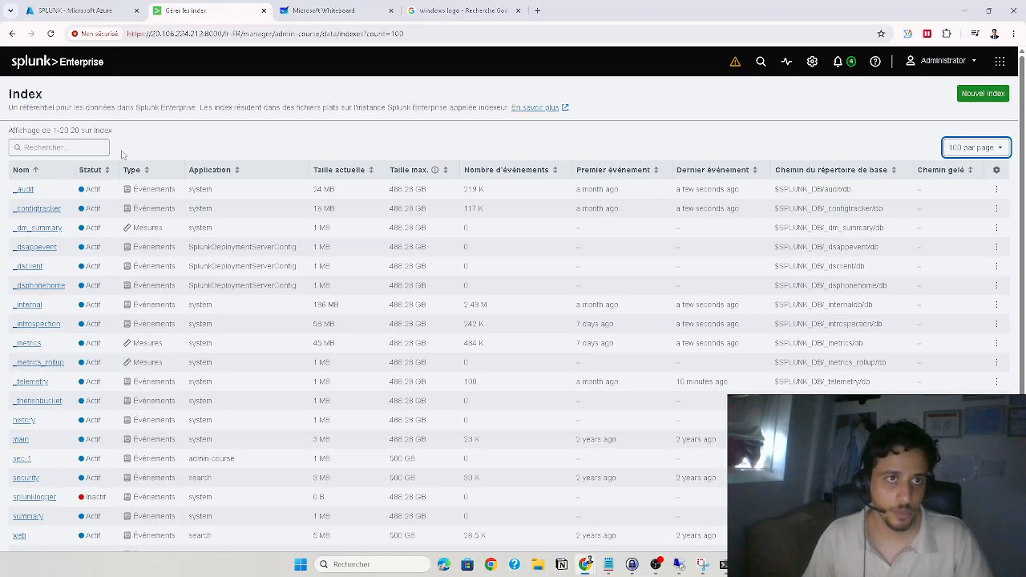
Open the Splunk server's en-US/debug/refresh page and run the configuration refresh
left_click(362, 36)
left_click_drag(403, 34, 224, 49)
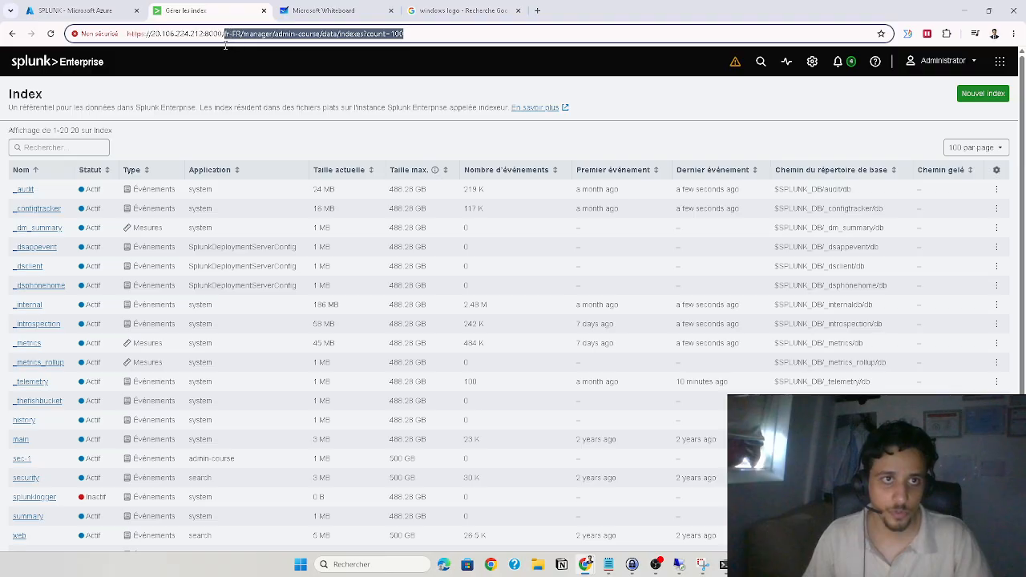
key("BackSpace")
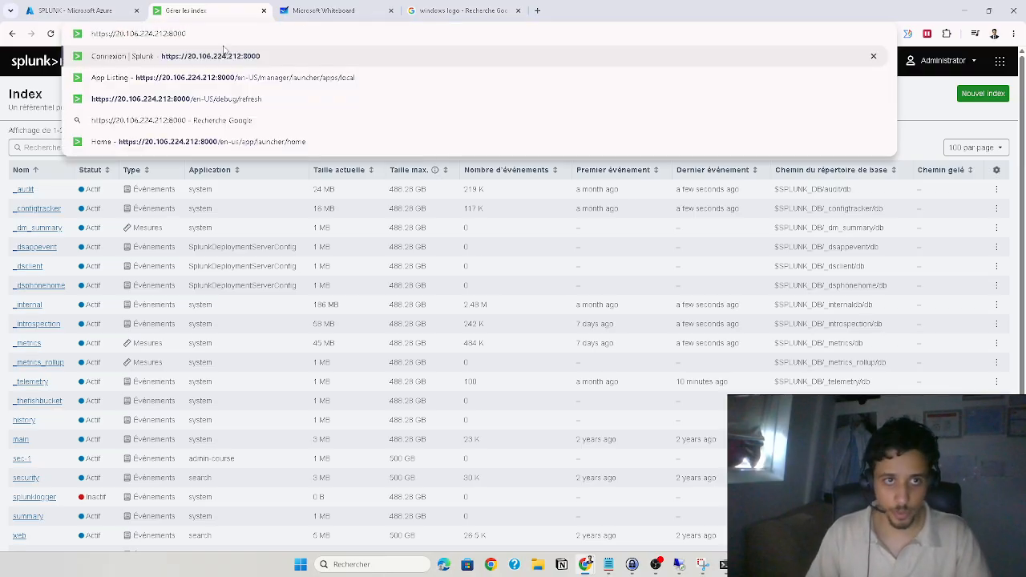
left_click(176, 98)
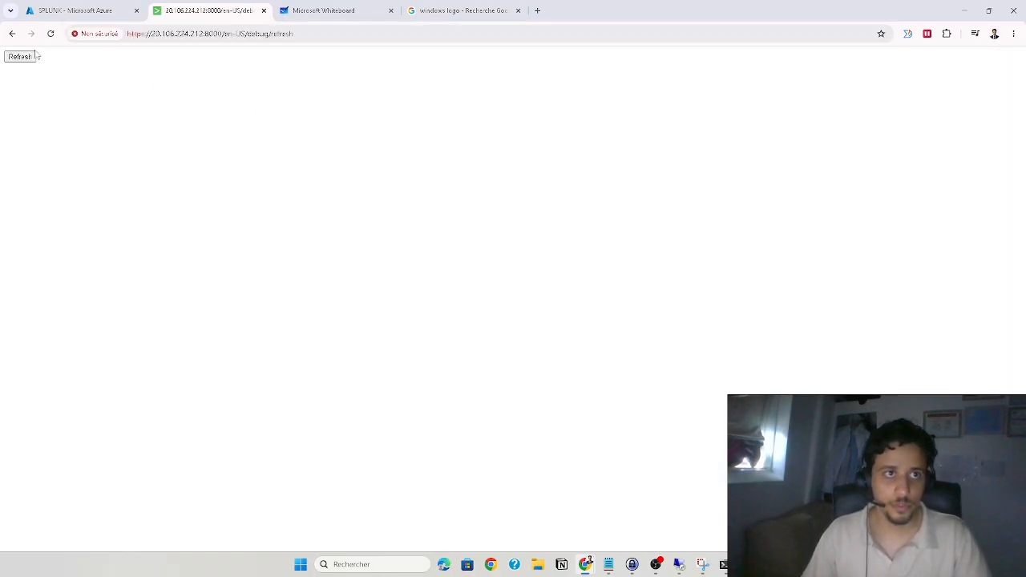
left_click(30, 59)
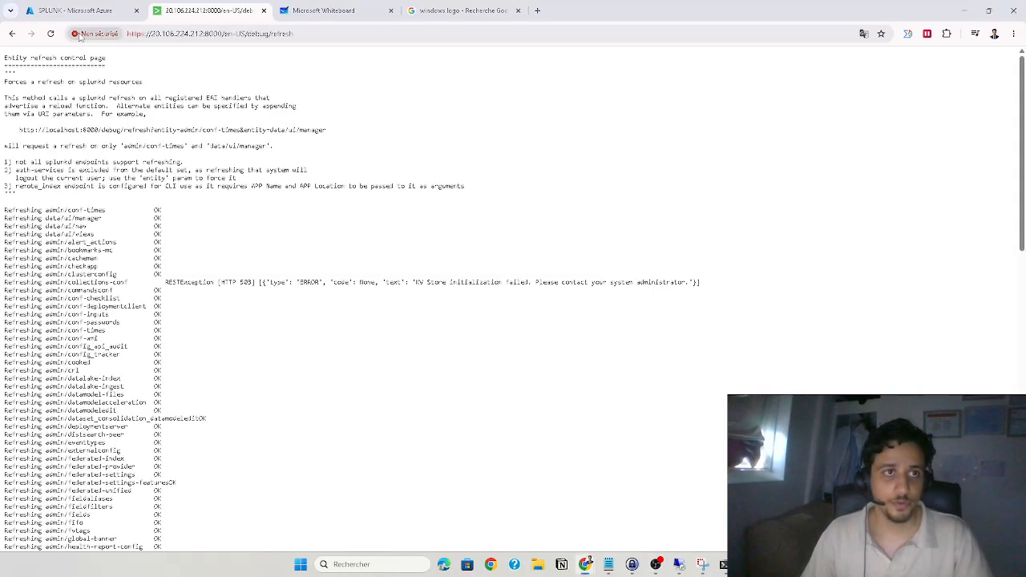
Return to the index management page, show 100 indexes per page and examine the endpoint index's row
right_click(12, 33)
left_click(44, 93)
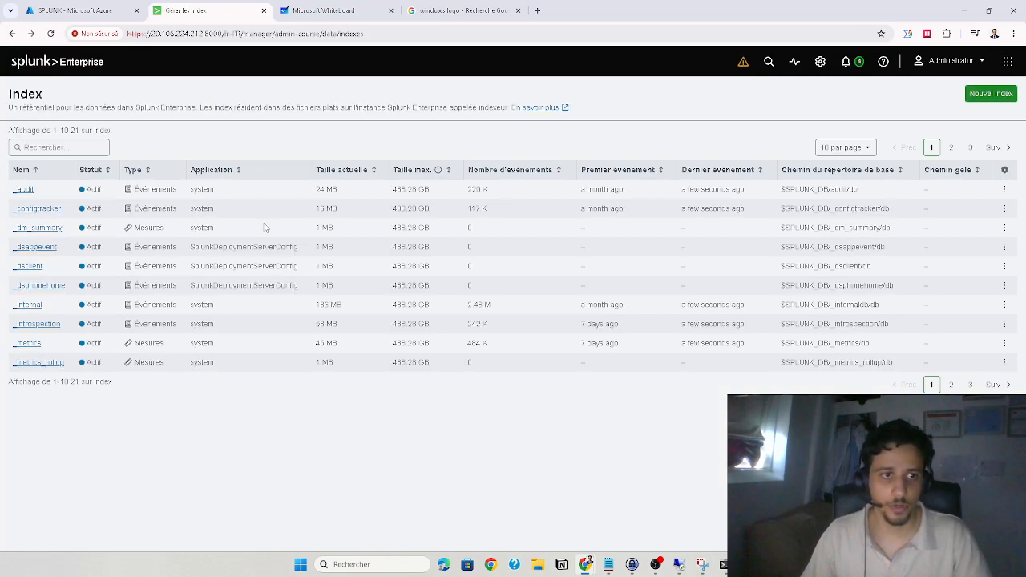
left_click(831, 155)
left_click(851, 222)
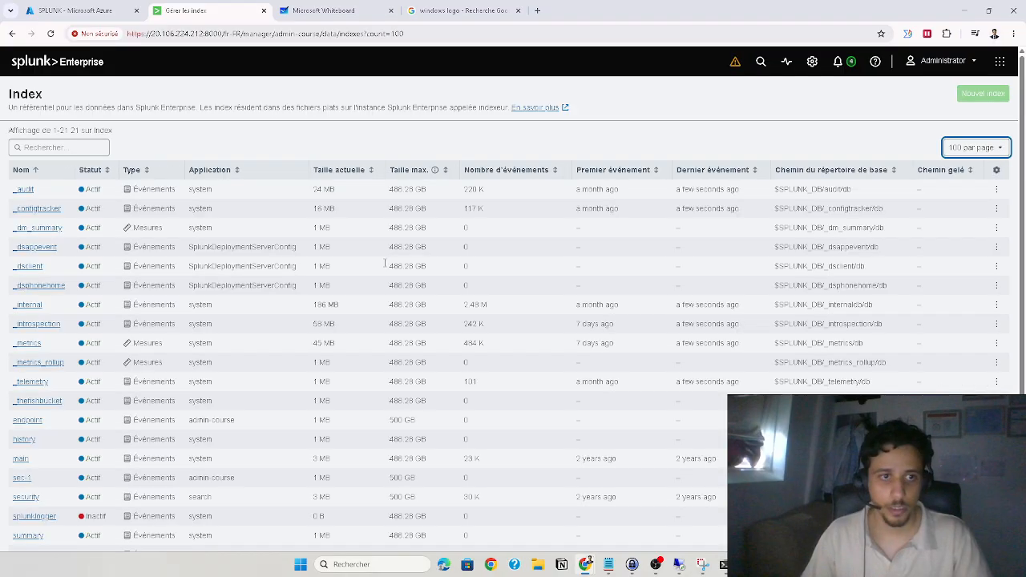
scroll(359, 315, "down", 1)
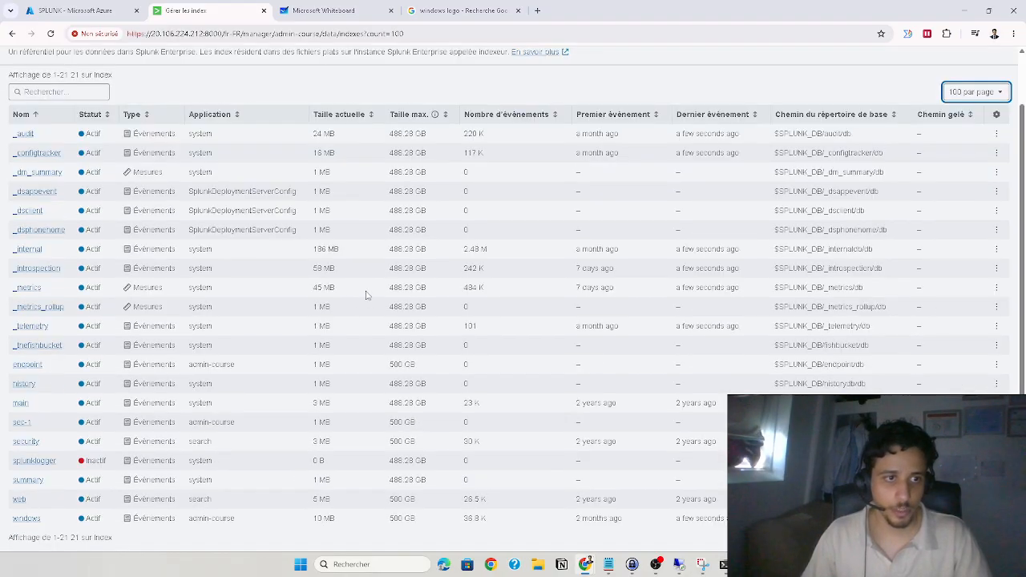
left_click_drag(6, 368, 714, 374)
left_click(709, 368)
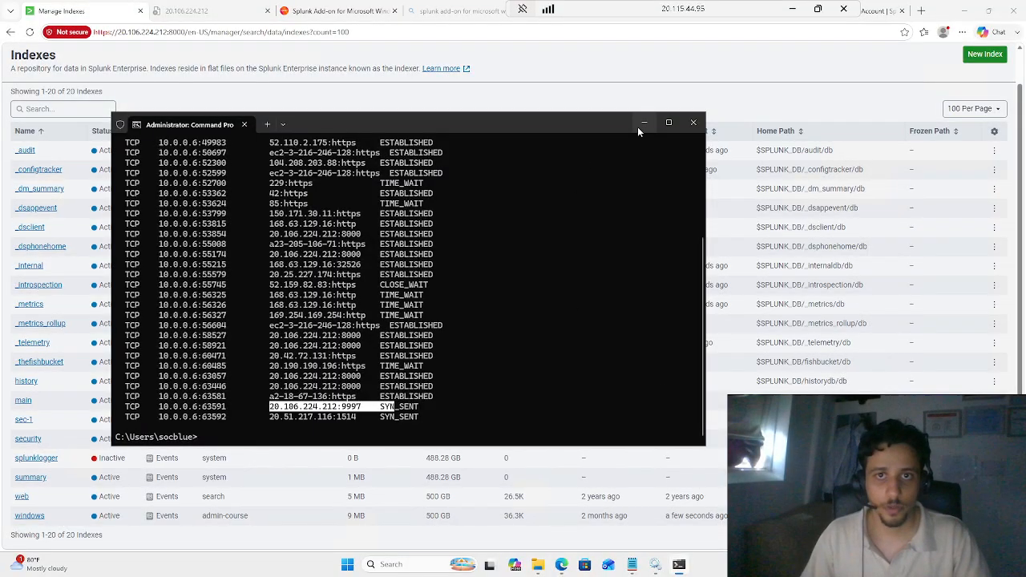
Return to inputs.conf in Notepad and review the index=windows lines of the Application and Security event log stanzas
left_click(641, 124)
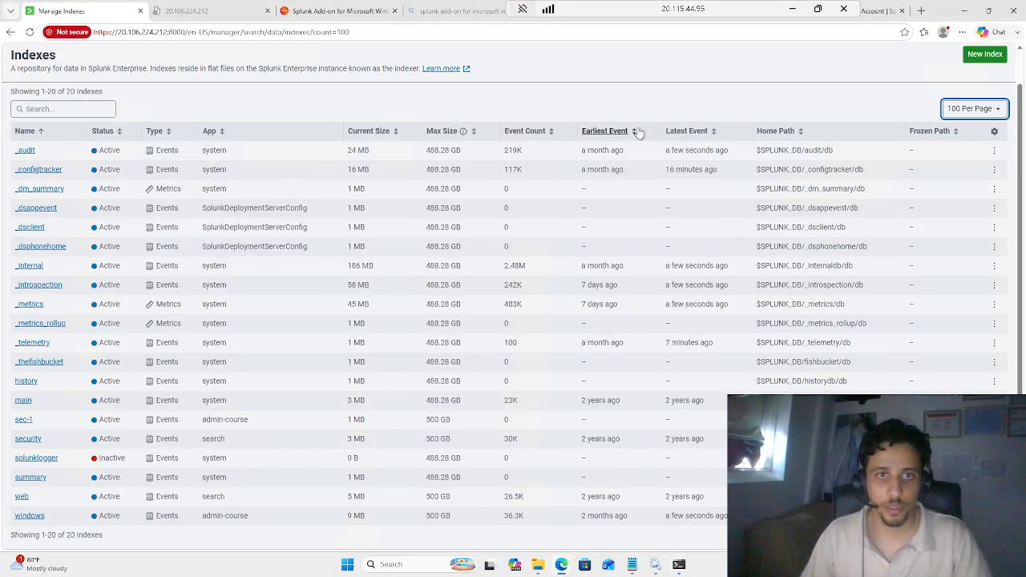
left_click(631, 565)
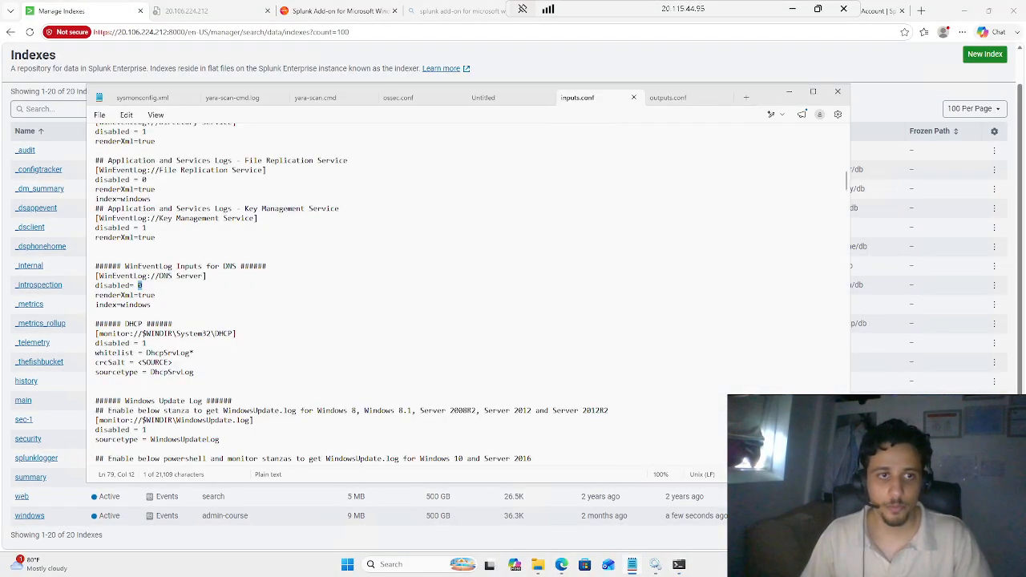
scroll(468, 295, "up", 5)
left_click(156, 381)
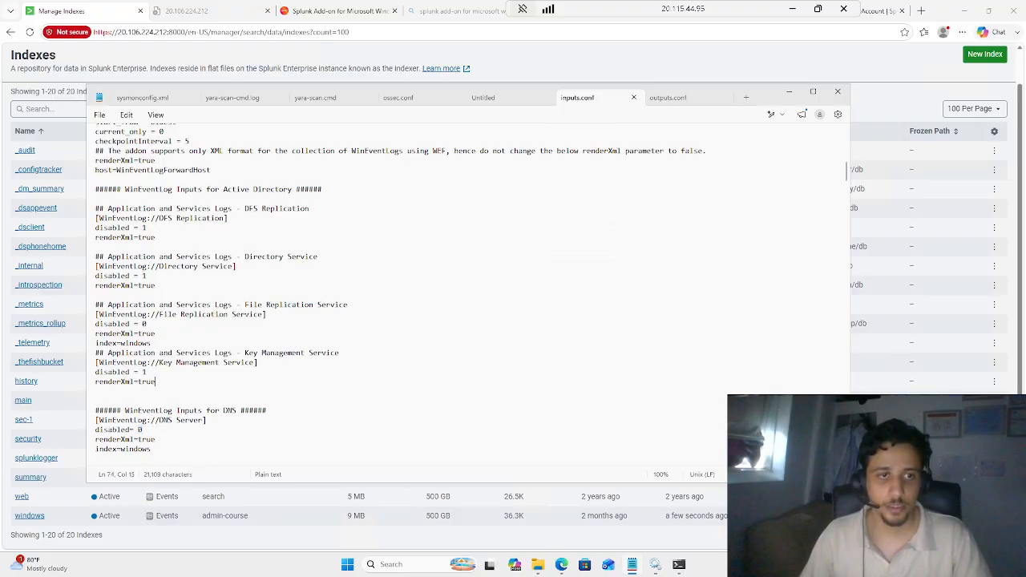
scroll(467, 295, "up", 15)
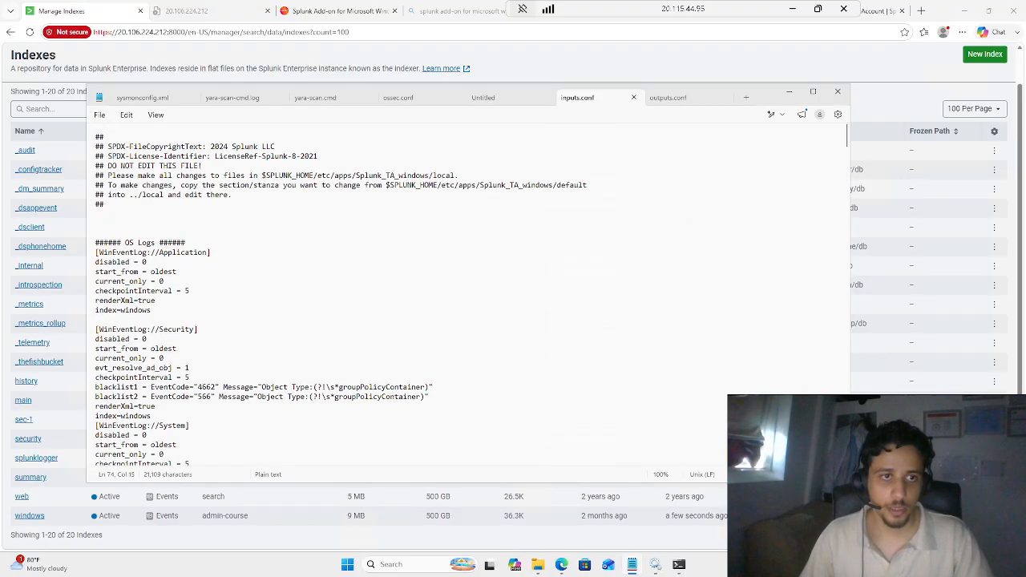
left_click_drag(151, 310, 95, 310)
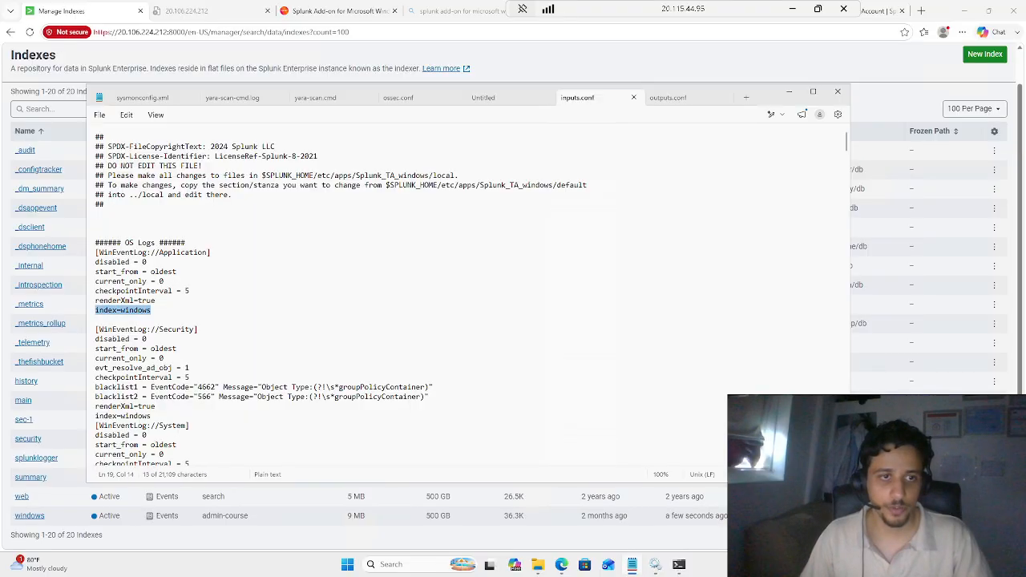
left_click_drag(152, 416, 100, 416)
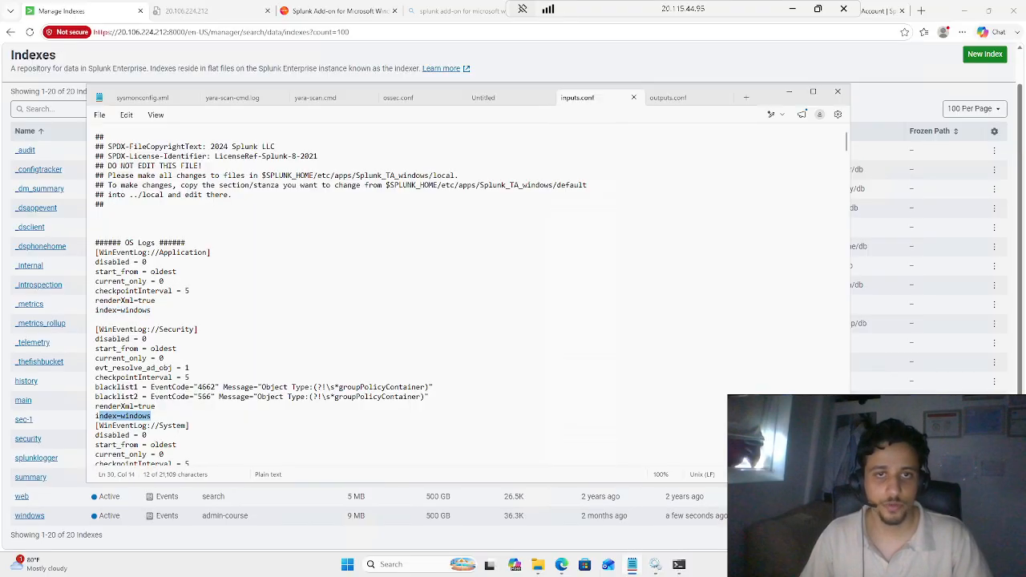
Clear the Notepad and Services windows away and open the admin course app from the Splunk home page
left_click(790, 94)
key("alt+Tab")
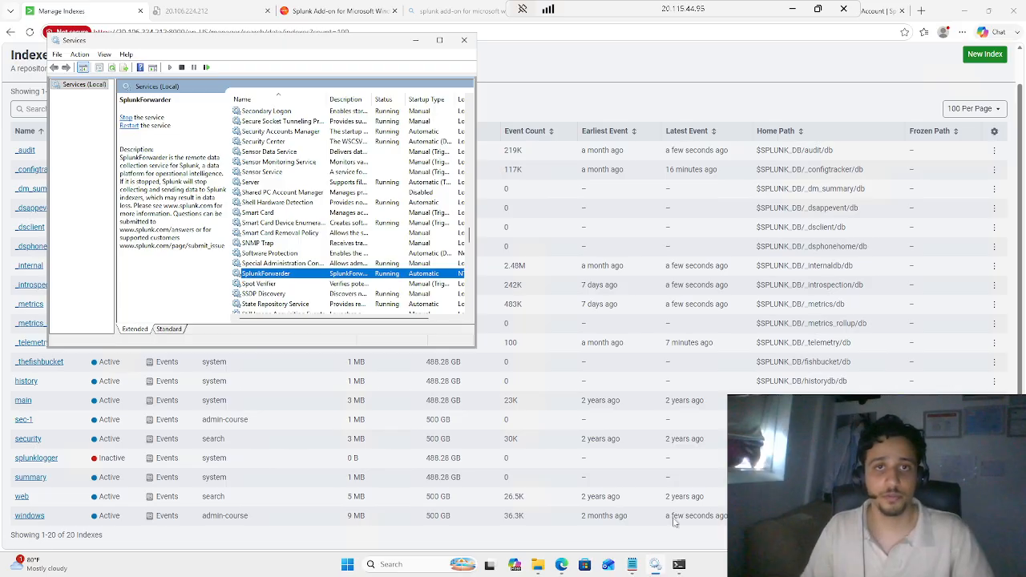
left_click(415, 40)
scroll(400, 100, "up", 1)
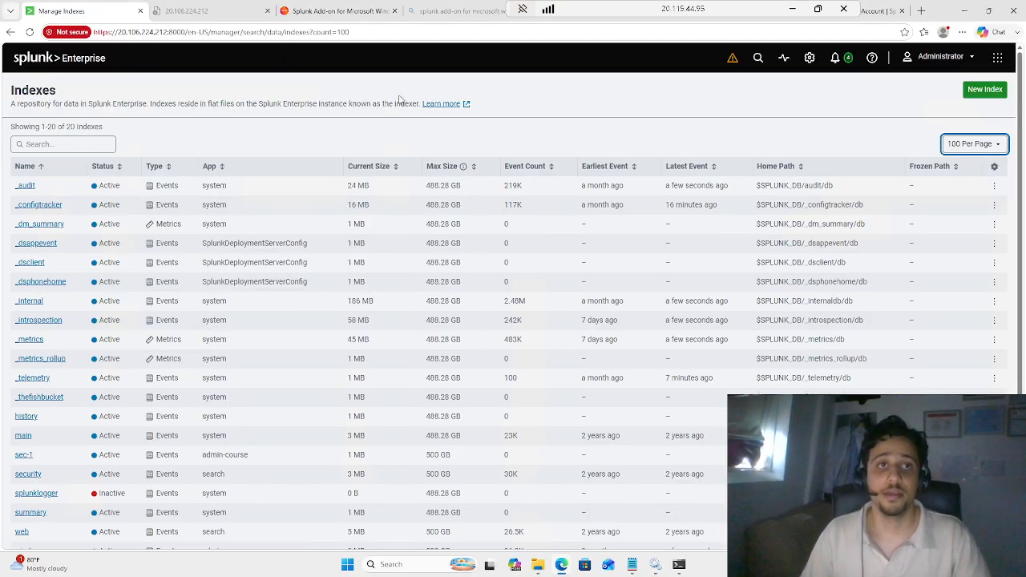
left_click(102, 65)
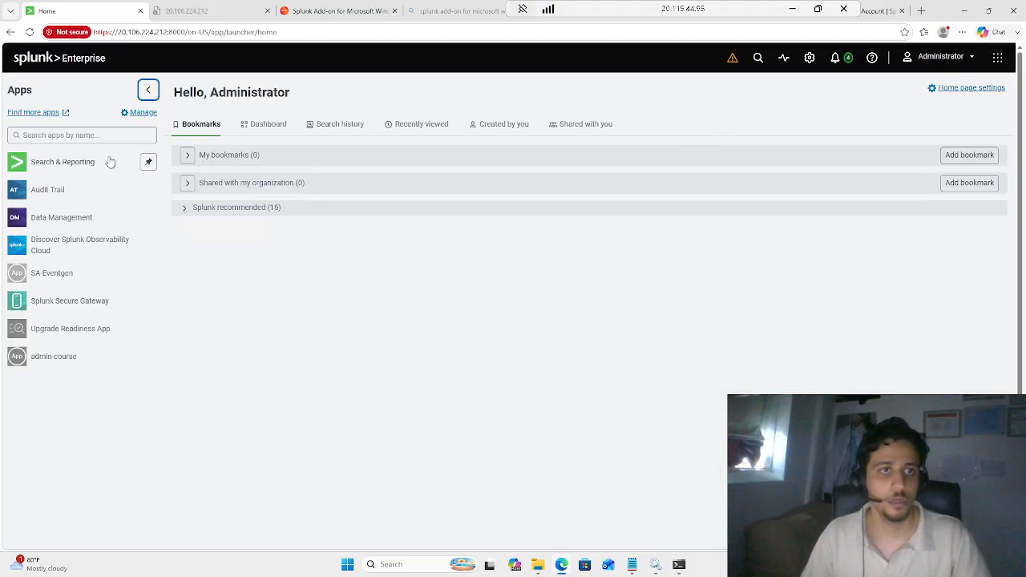
left_click(80, 354)
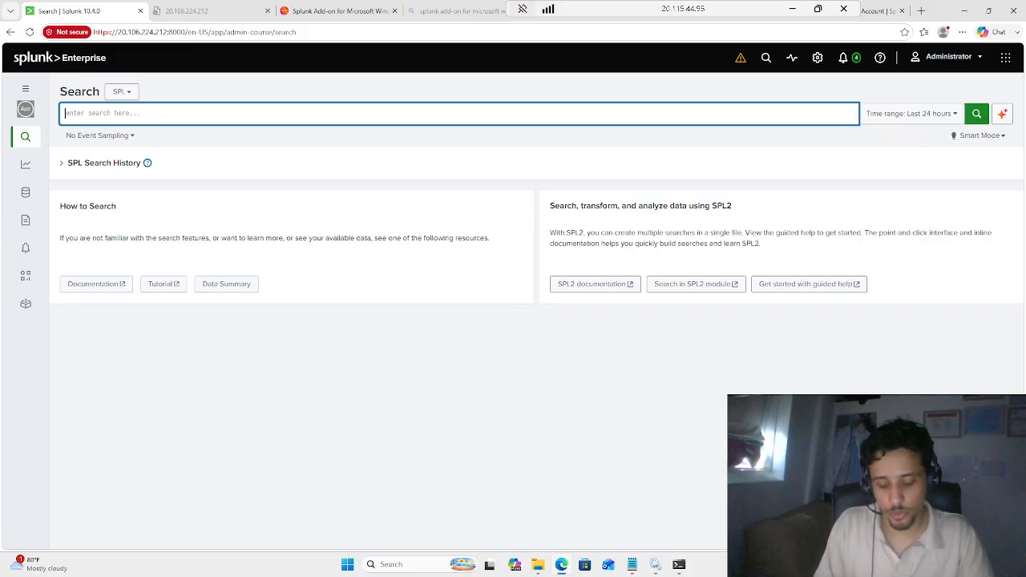
Run the search index="_internal" | stats count by host over the last 24 hours
type("index")
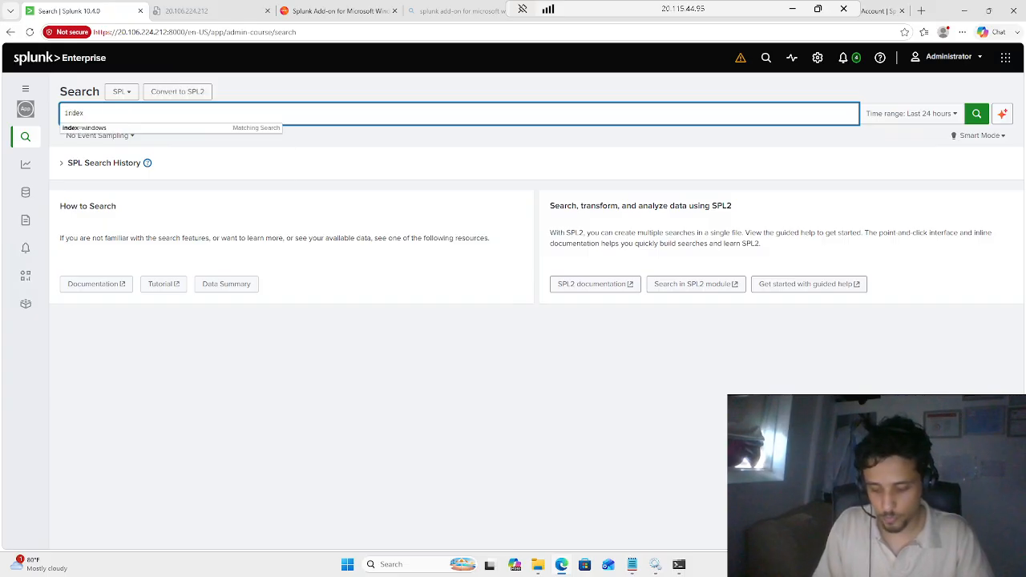
type("=\"_interna")
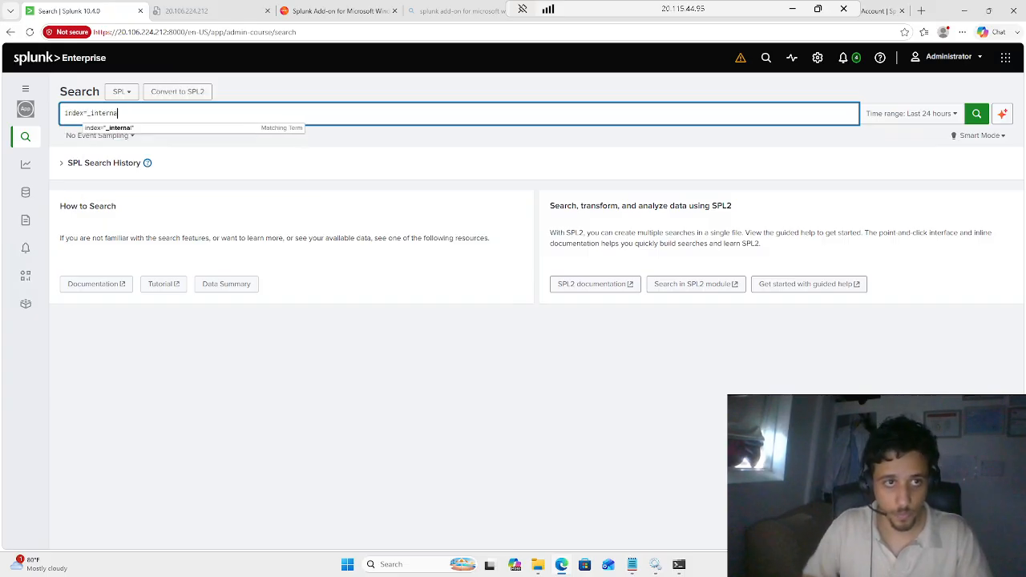
key("Down")
key("Return")
type("| ")
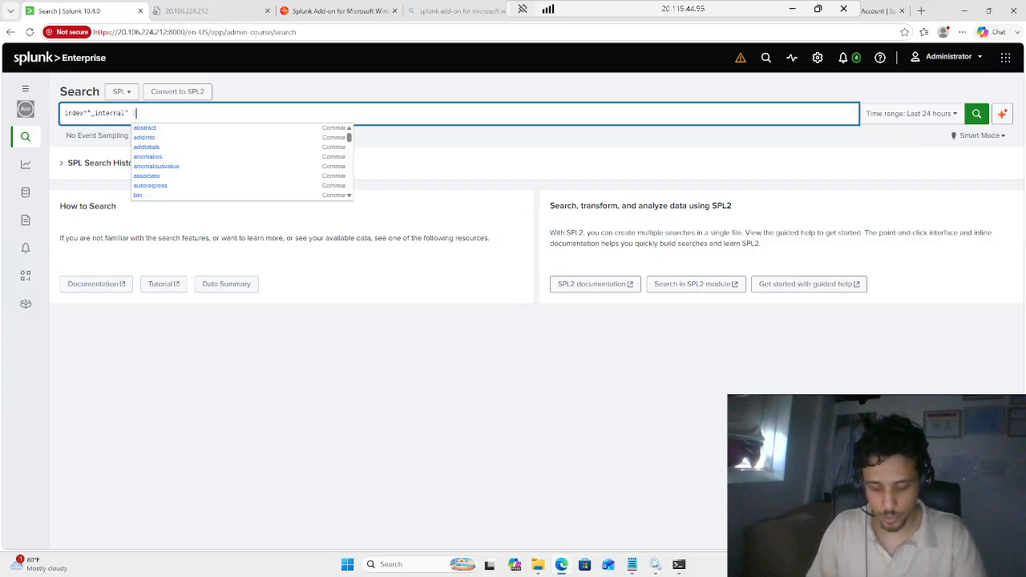
type("stats count by hosty")
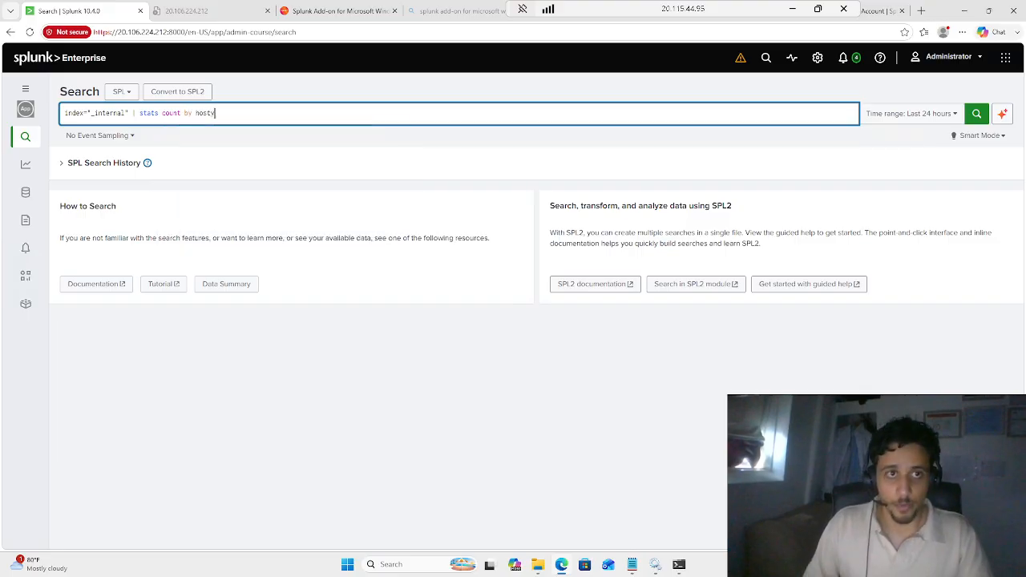
key("BackSpace")
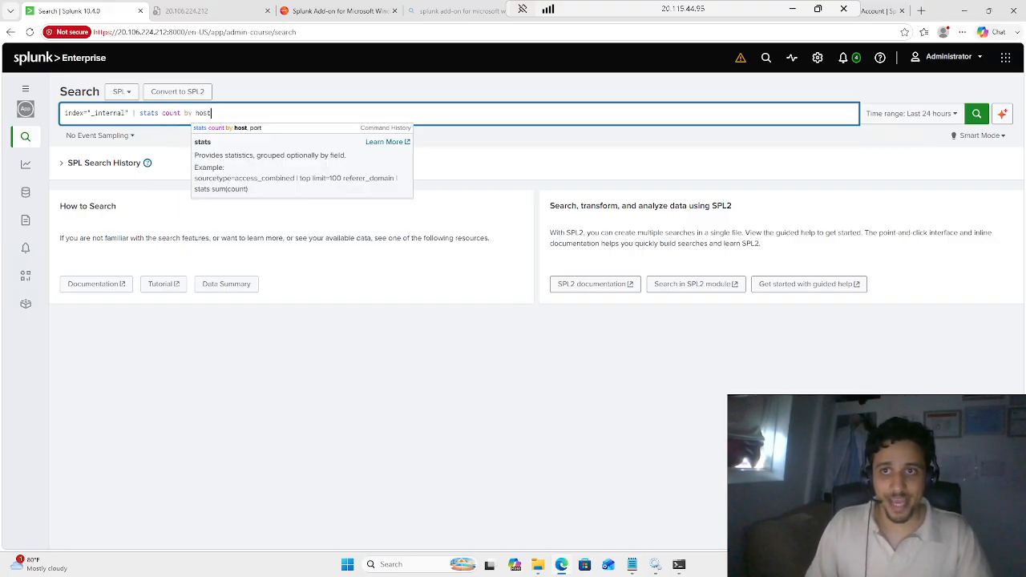
key("Return")
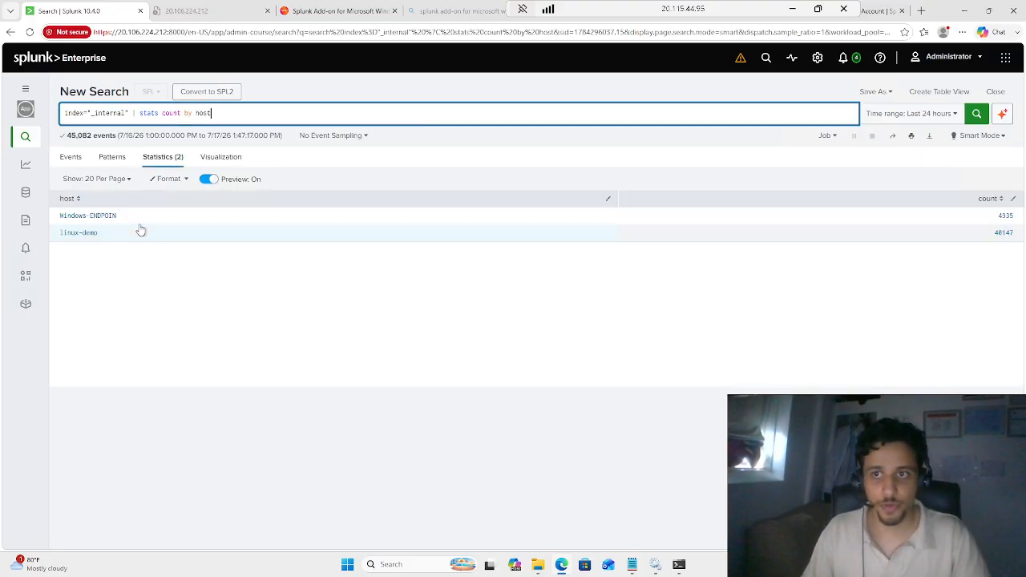
Search index="windows" over the last 24 hours and examine the top values of the Name field
left_click_drag(212, 113, 64, 113)
type("index=\"w")
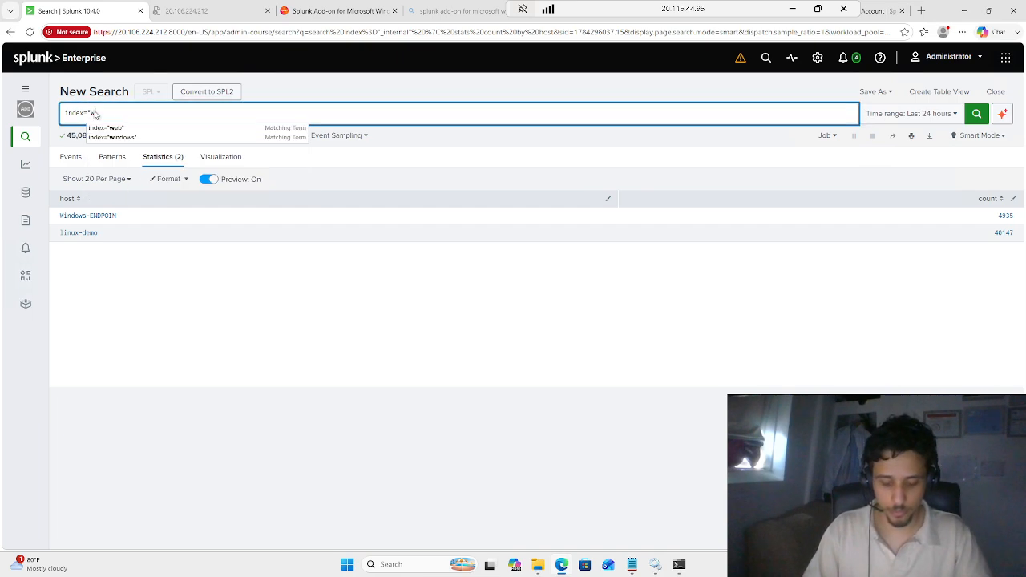
type("indows")
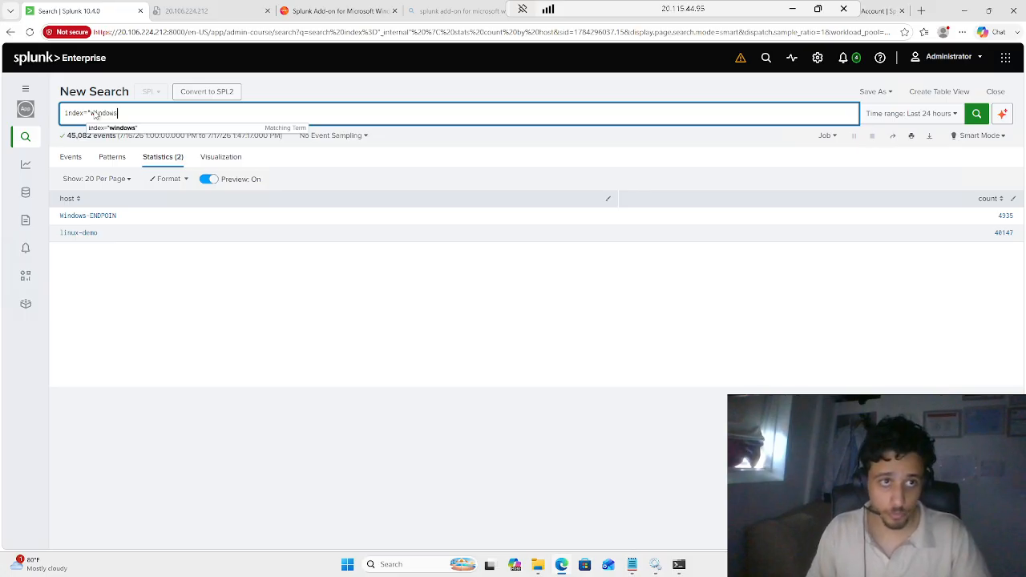
type("\"")
key("Return")
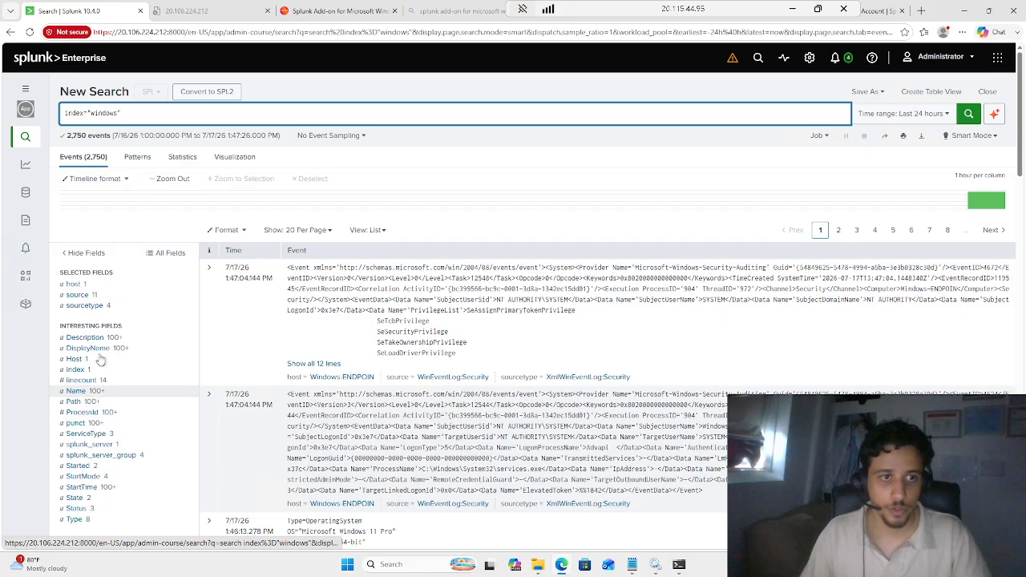
left_click(80, 412)
left_click(75, 391)
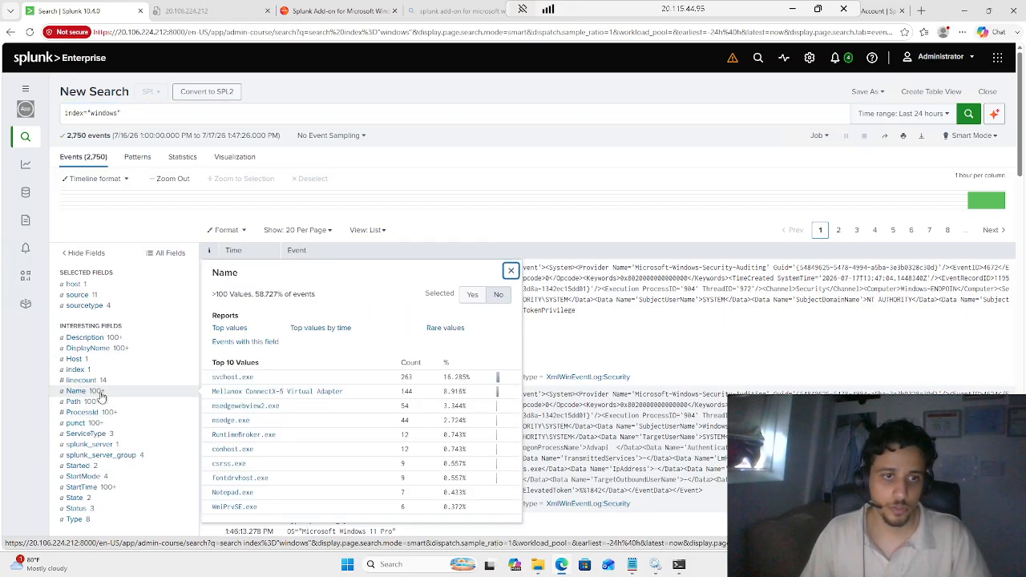
left_click(506, 223)
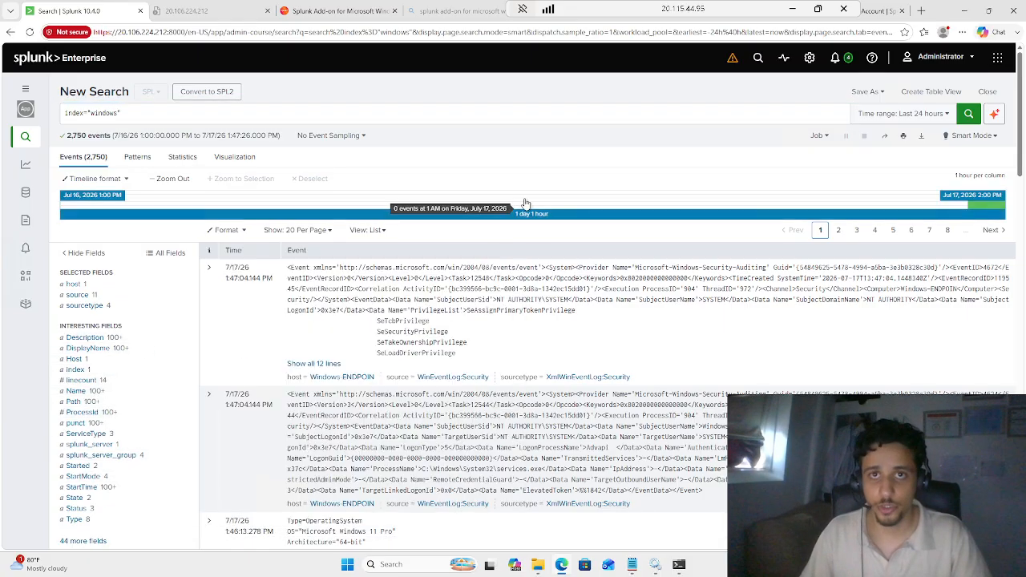
Switch to Microsoft Whiteboard in the local browser and draw a box labelled UF below the existing forwarder diagram
left_click(817, 8)
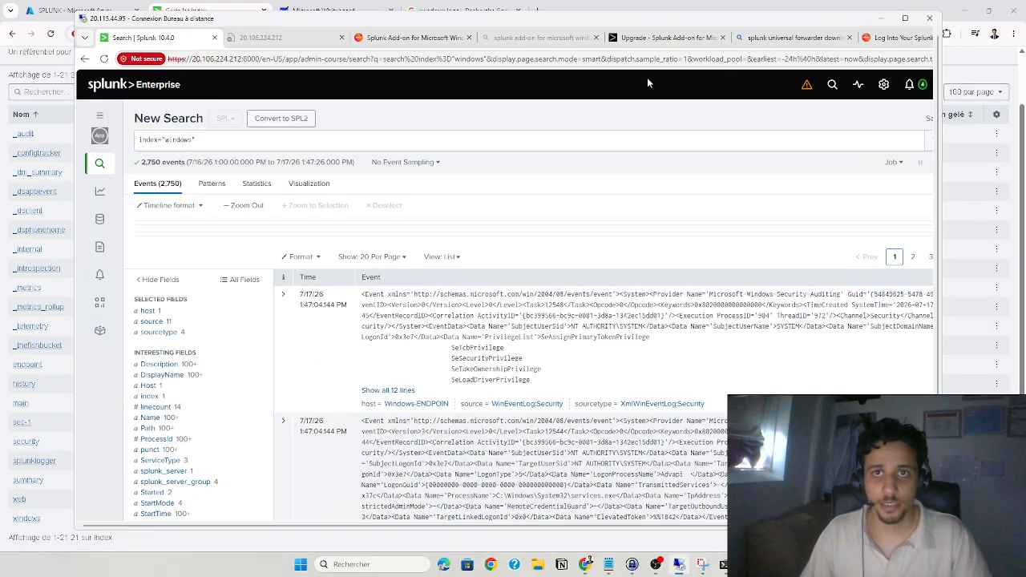
left_click(295, 58)
left_click(323, 10)
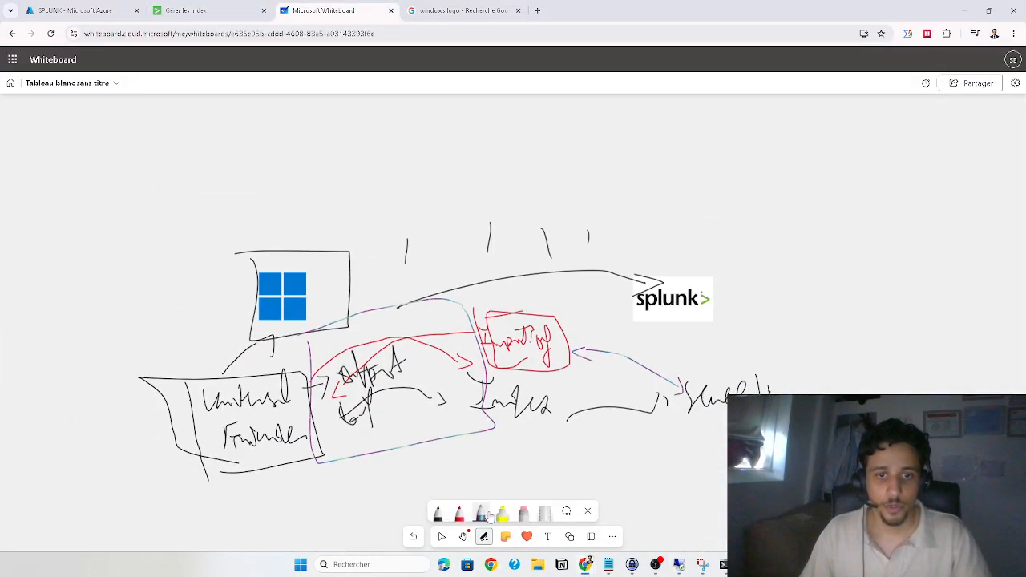
left_click(462, 536)
left_click_drag(398, 433, 405, 199)
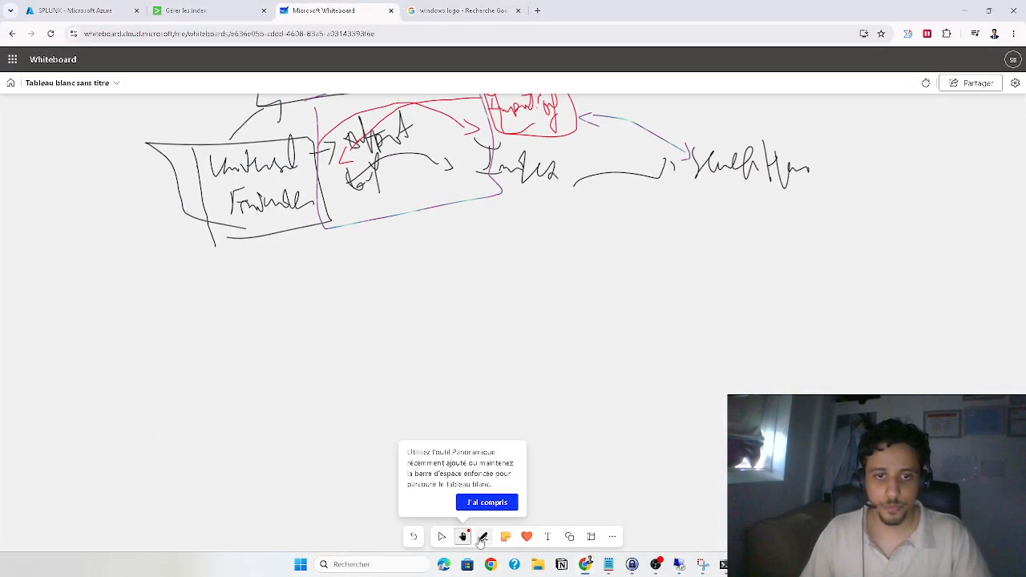
left_click(485, 540)
mouse_move(246, 320)
left_mouse_down()
mouse_move(225, 425)
mouse_move(298, 329)
mouse_move(246, 319)
left_mouse_up()
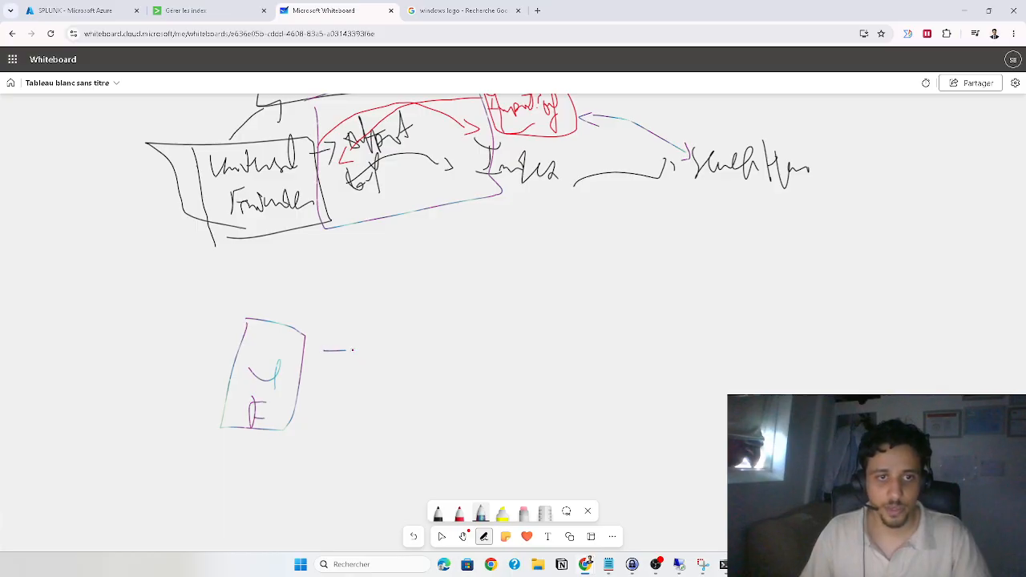
Handwrite the entry "Input conf (log position)" beside the upper part of the UF box
left_click_drag(373, 345, 414, 369)
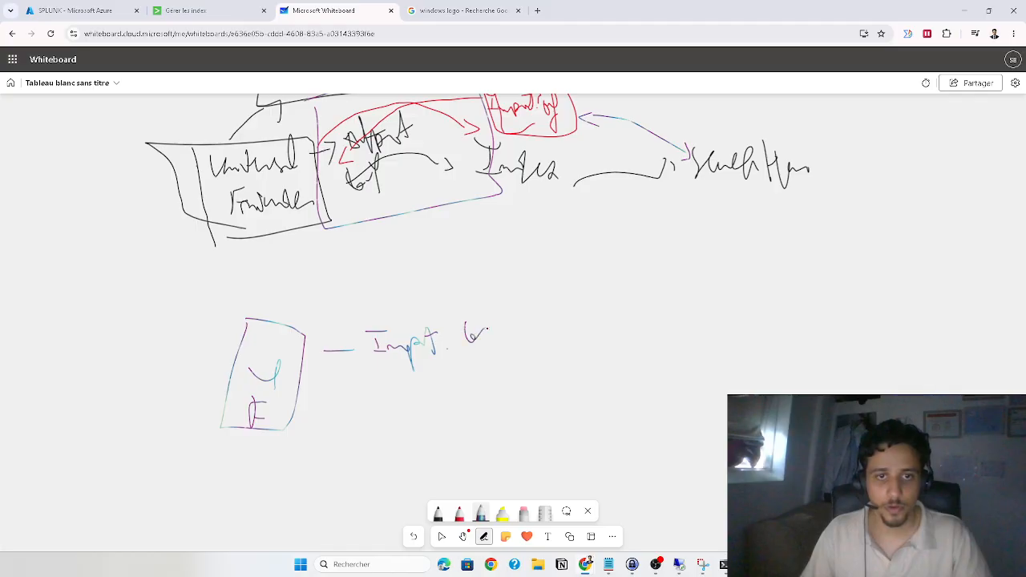
left_click_drag(484, 311, 486, 372)
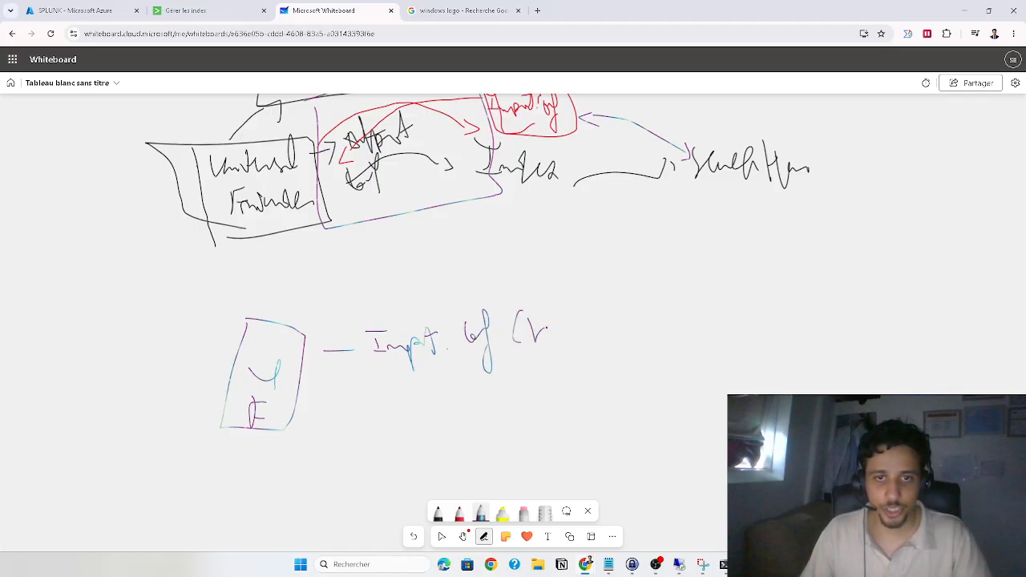
left_click_drag(560, 302, 561, 366)
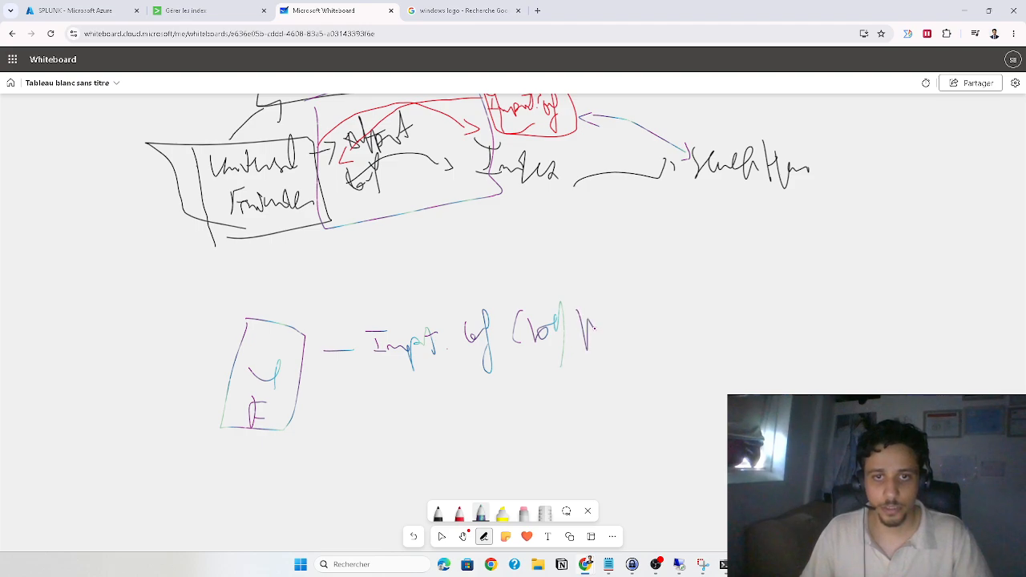
left_click_drag(629, 320, 635, 307)
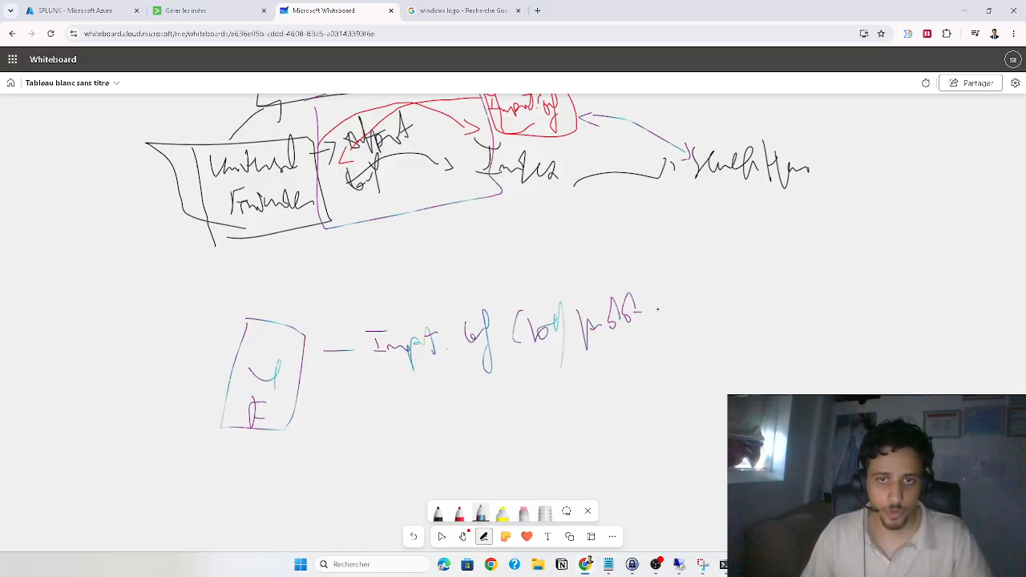
left_click_drag(676, 282, 675, 354)
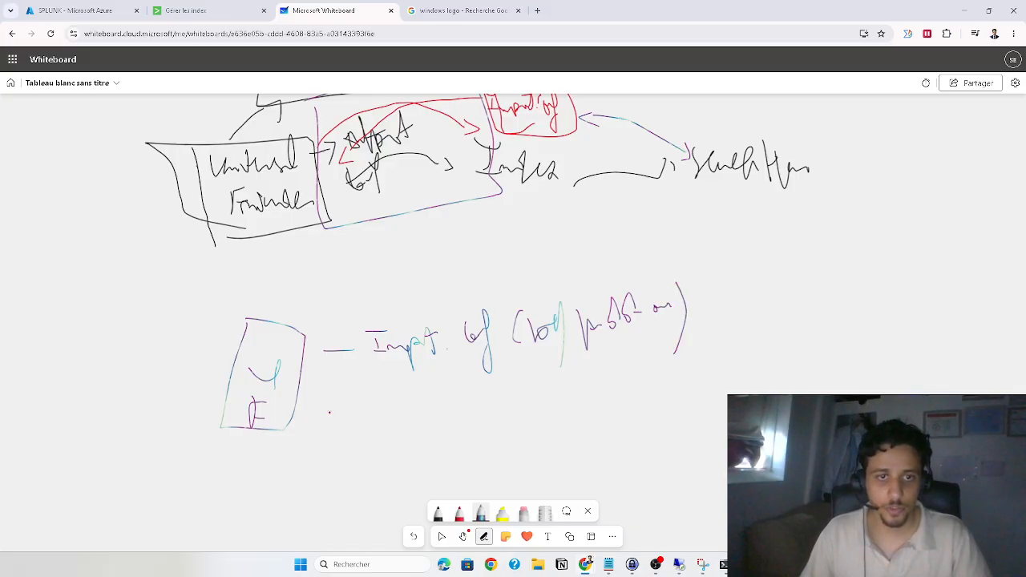
Handwrite a second entry, "output (IP Indexer)", under the input conf line beside the UF box
left_click_drag(427, 425, 436, 407)
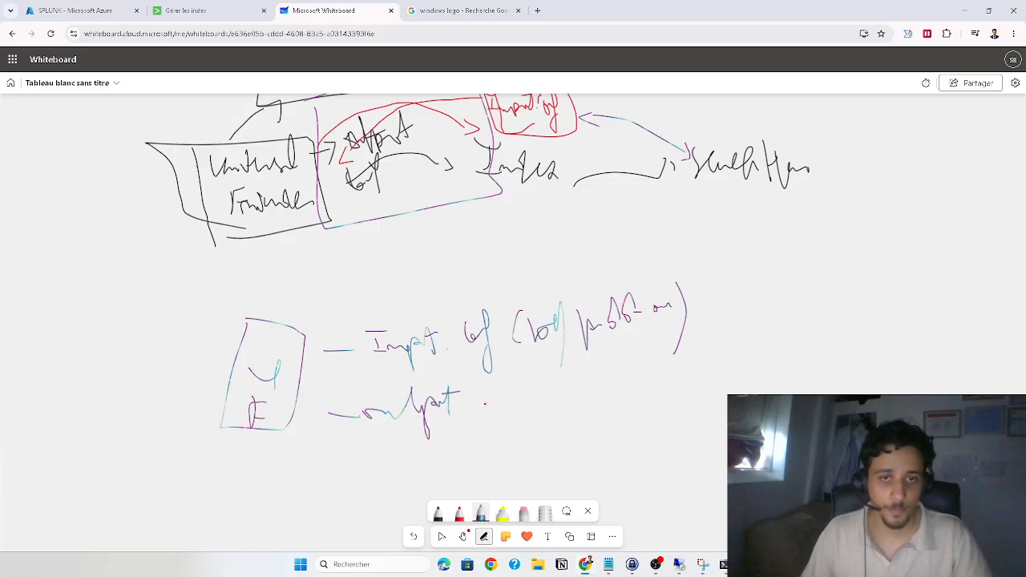
left_click_drag(480, 386, 485, 430)
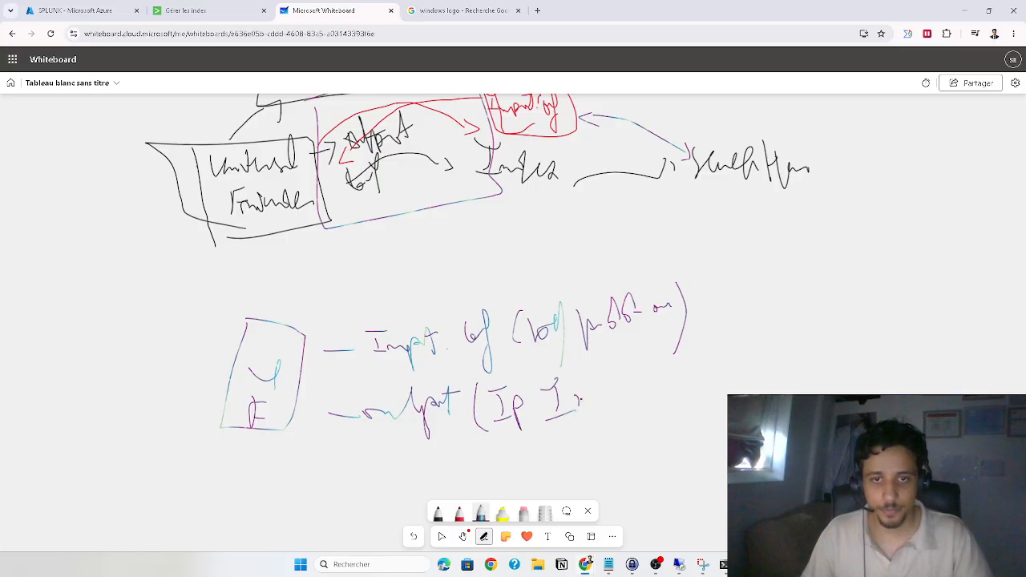
left_click_drag(579, 409, 617, 377)
left_click(623, 403)
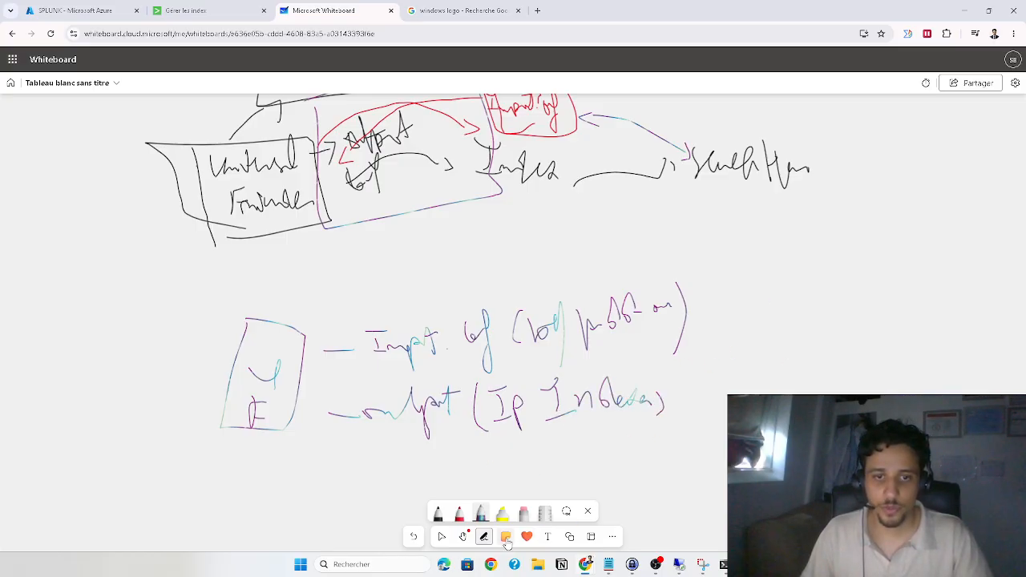
Draw a red double-line arrow pointing away from the UF box at the end of the input and output entries
left_click(459, 515)
mouse_move(644, 364)
left_mouse_down()
mouse_move(690, 362)
mouse_move(718, 400)
left_mouse_up()
left_click(465, 536)
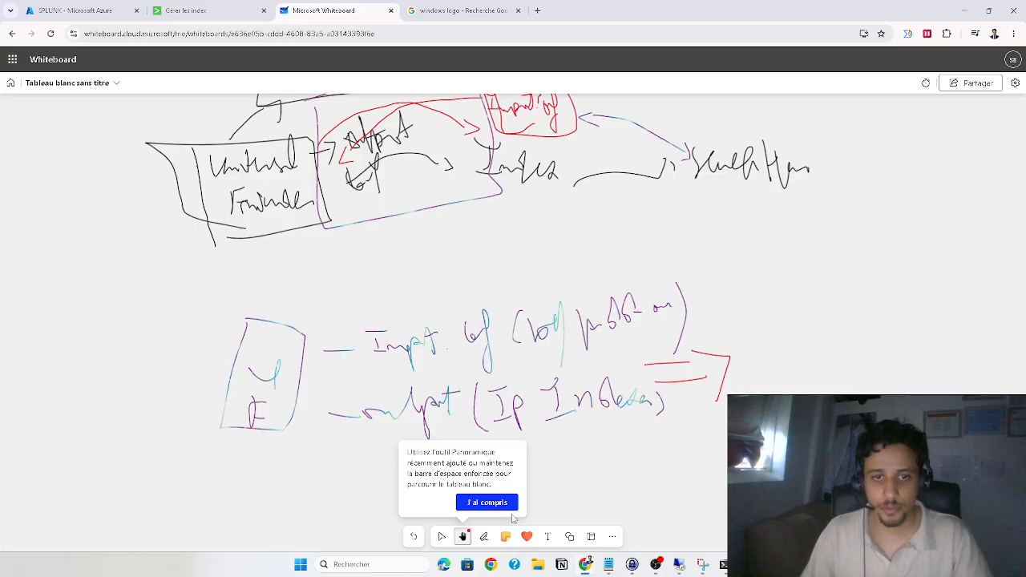
left_click(487, 503)
left_click_drag(607, 476, 525, 467)
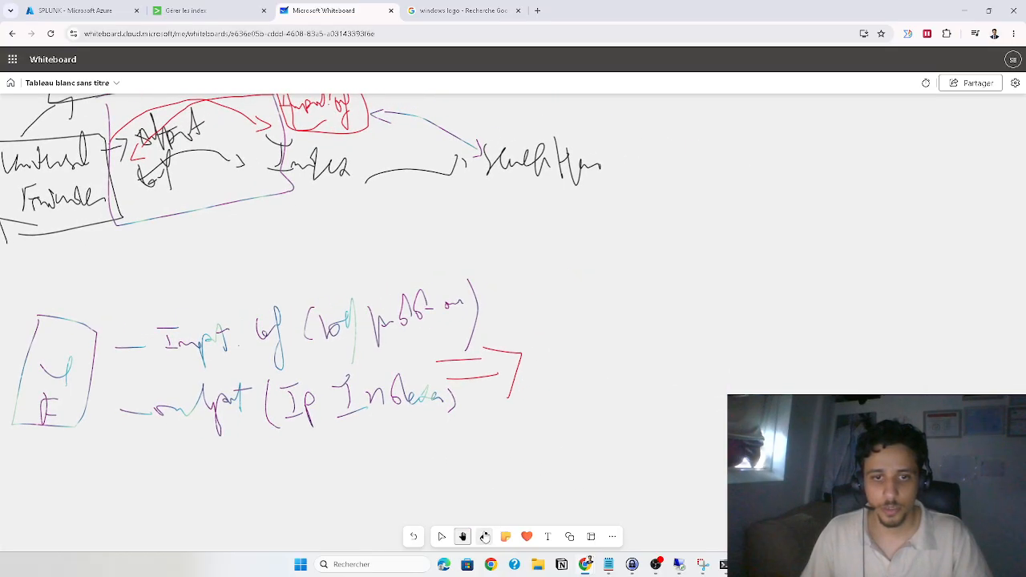
Draw a red box labelled I at the tip of the double-line arrow to represent the indexer
left_click(483, 536)
mouse_move(545, 298)
left_mouse_down()
mouse_move(550, 407)
mouse_move(629, 309)
mouse_move(562, 303)
left_mouse_up()
left_click_drag(587, 338, 588, 384)
left_click_drag(580, 384, 602, 384)
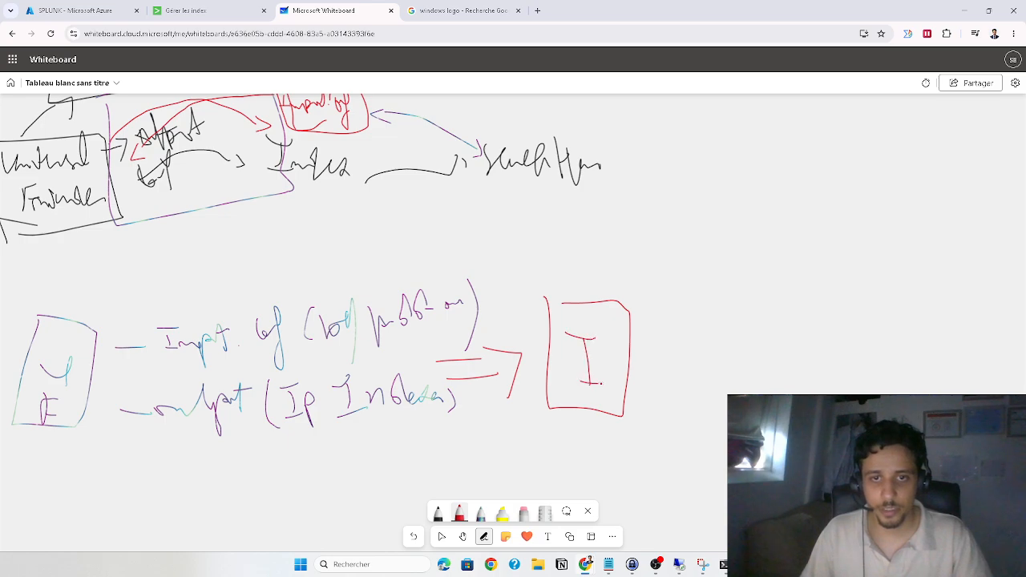
Handwrite two red cross-marked entries, "9997" and "Input.conf", beside the I box
left_click_drag(654, 315, 644, 331)
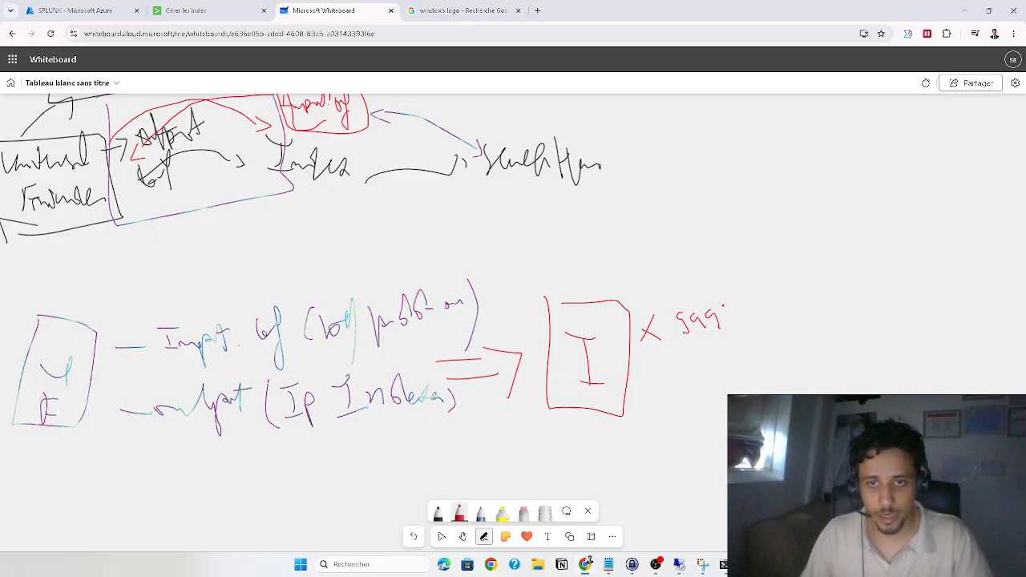
left_click_drag(722, 305, 733, 329)
left_click_drag(728, 317, 742, 314)
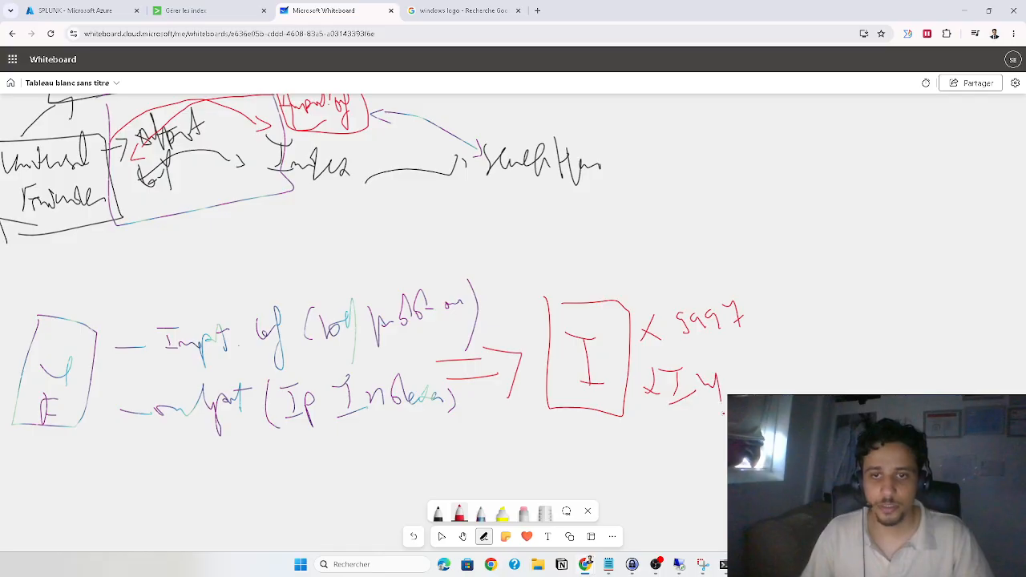
mouse_move(723, 413)
left_mouse_down()
mouse_move(719, 385)
mouse_move(738, 391)
mouse_move(743, 370)
mouse_move(793, 370)
left_mouse_up()
left_click_drag(792, 391, 804, 350)
Frame the 9997 and Input.conf entries in red and handwrite a third cross-marked entry beneath the frame
left_click_drag(658, 443, 727, 440)
mouse_move(809, 392)
left_mouse_down()
mouse_move(675, 309)
mouse_move(675, 415)
left_mouse_up()
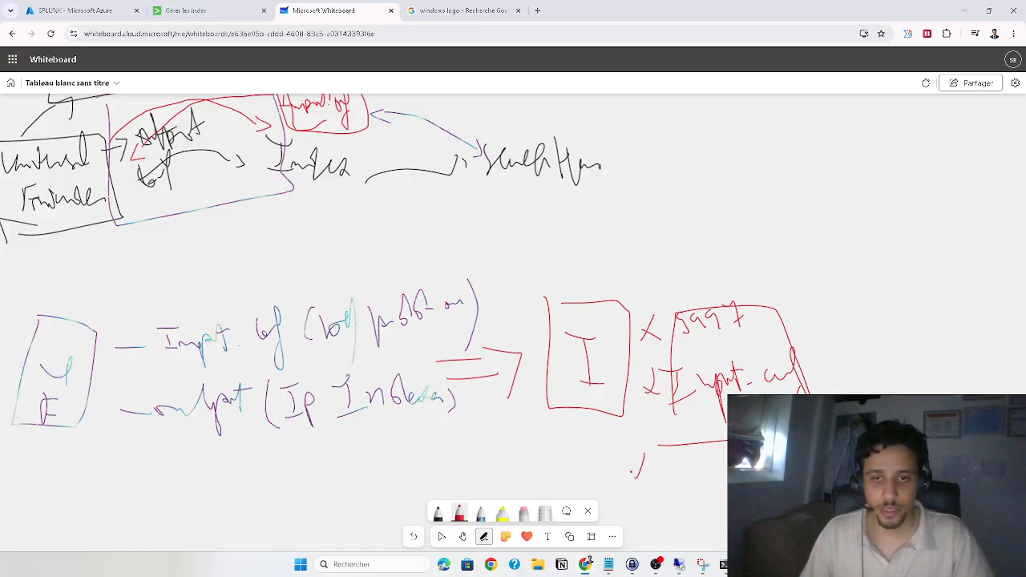
left_click_drag(664, 451, 691, 463)
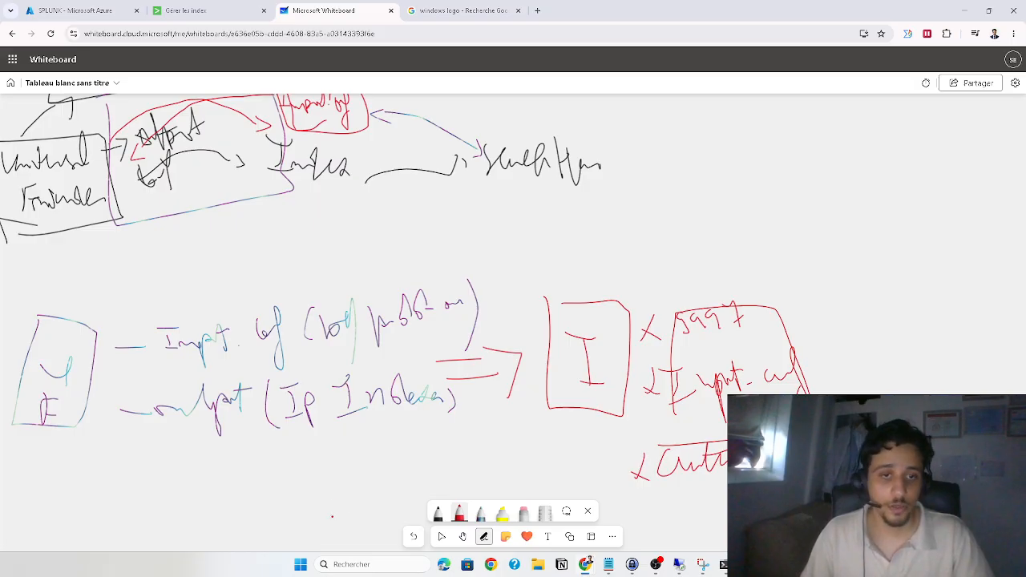
Handwrite two red cross-marked entries, "port" and "Rest splunk / UF", below the output (IP Indexer) line
left_click_drag(372, 454, 377, 498)
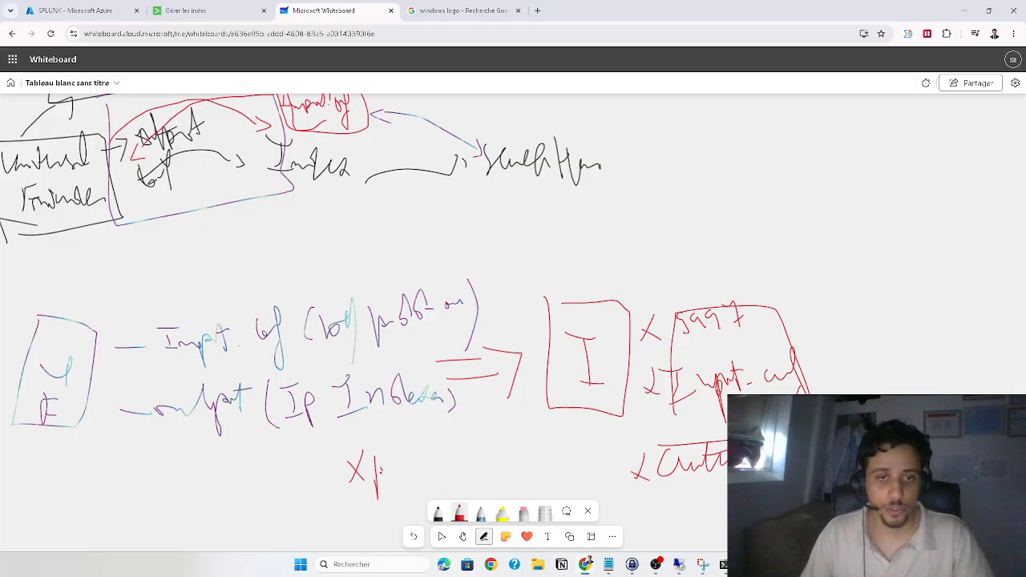
left_click_drag(406, 465, 439, 441)
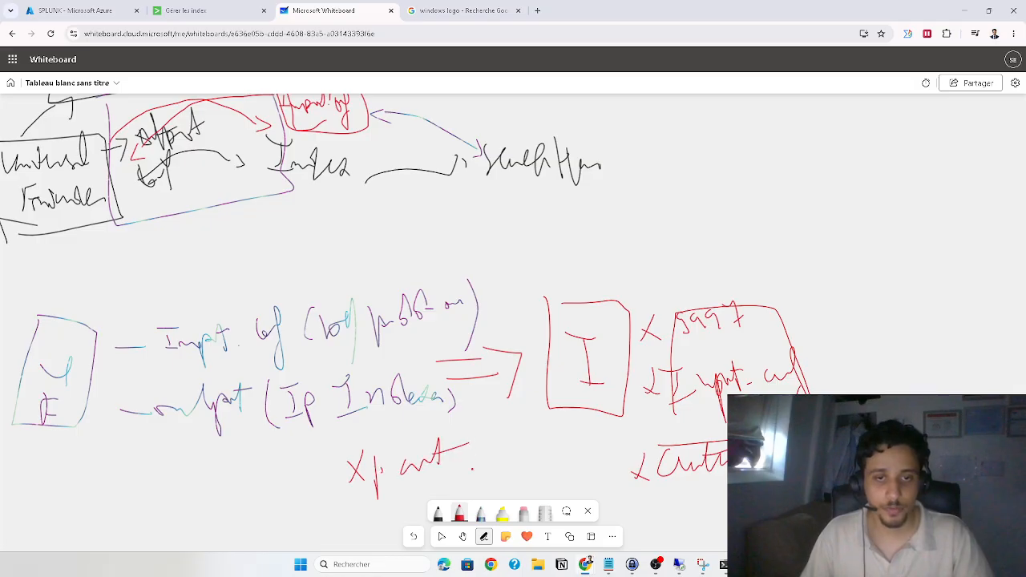
left_click(462, 536)
left_click_drag(463, 486, 499, 429)
left_click(483, 535)
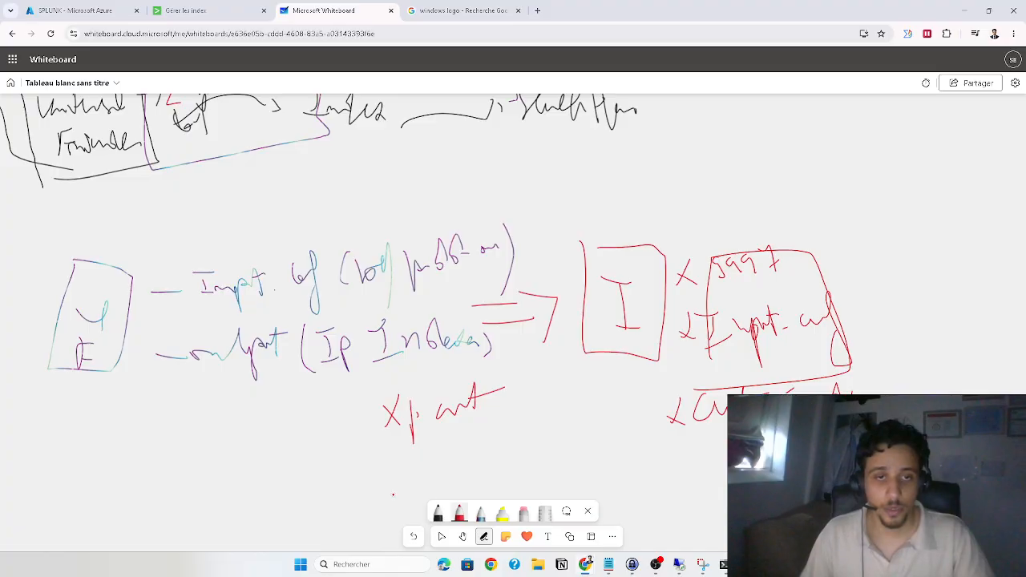
mouse_move(431, 454)
left_mouse_down()
mouse_move(521, 484)
mouse_move(543, 466)
left_mouse_up()
left_click_drag(541, 462, 558, 459)
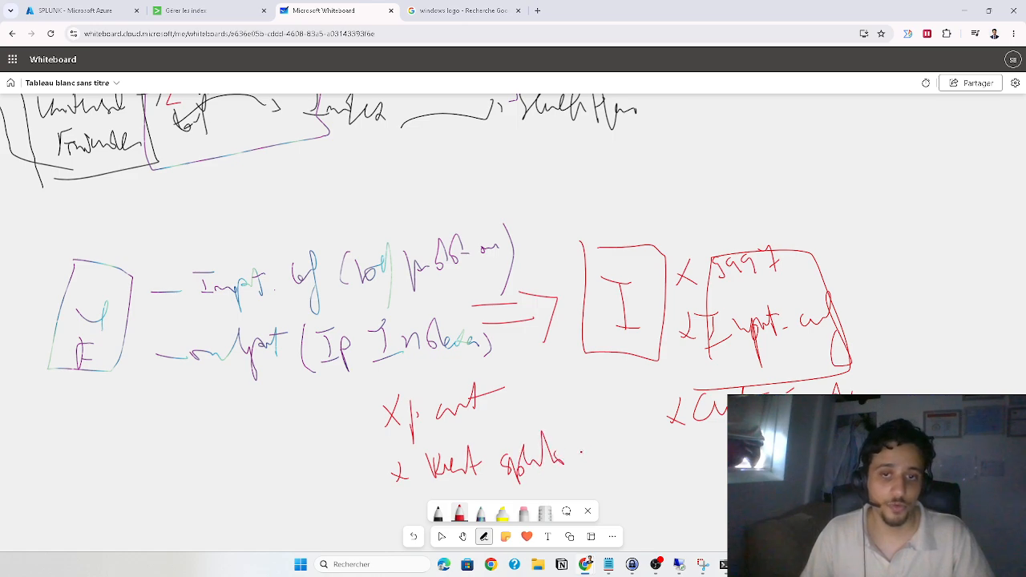
left_click_drag(602, 424, 613, 449)
left_click_drag(627, 428, 627, 442)
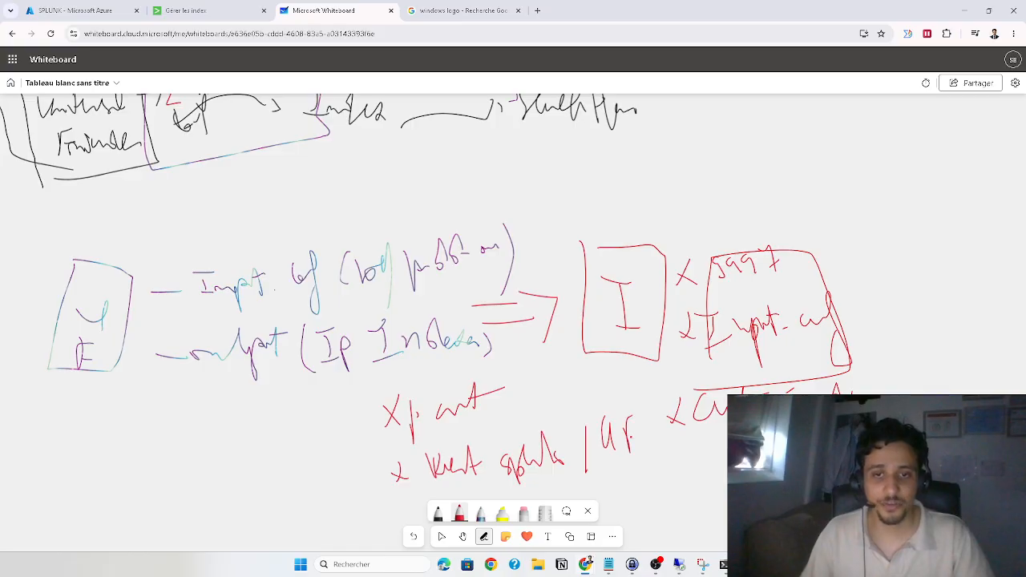